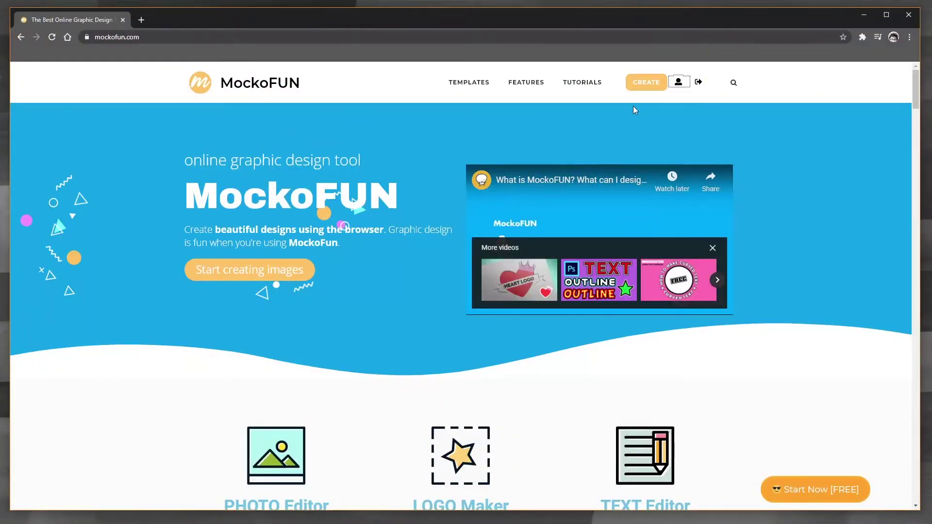
- Start a new design using the Instagram Post size, 1080x1080px
click(645, 86)
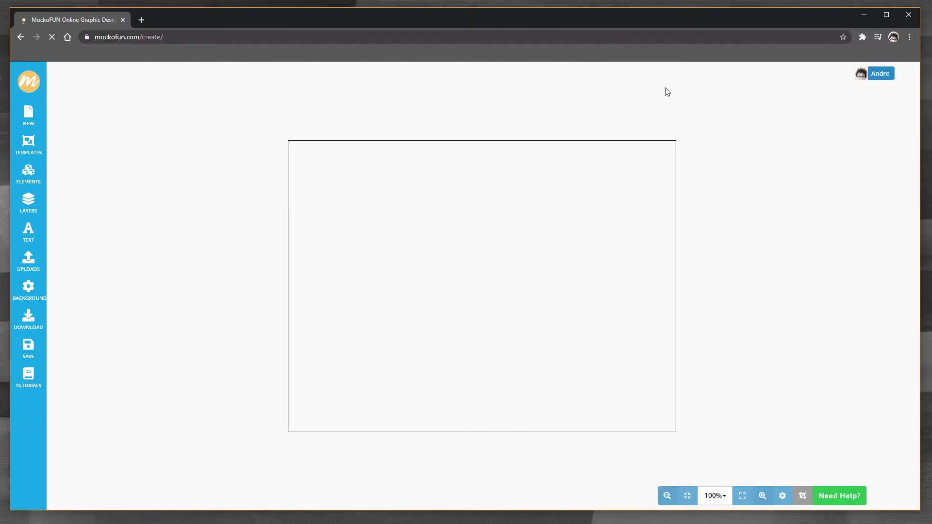
click(28, 115)
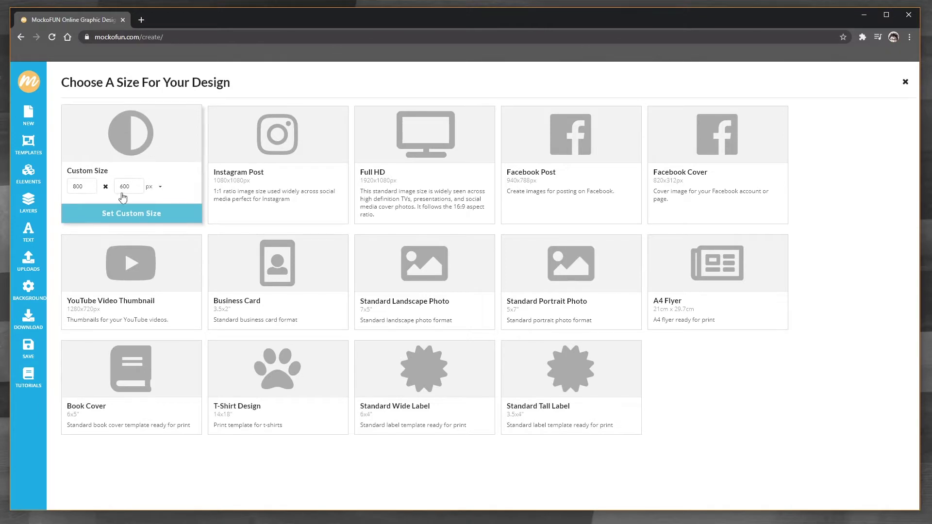
click(286, 139)
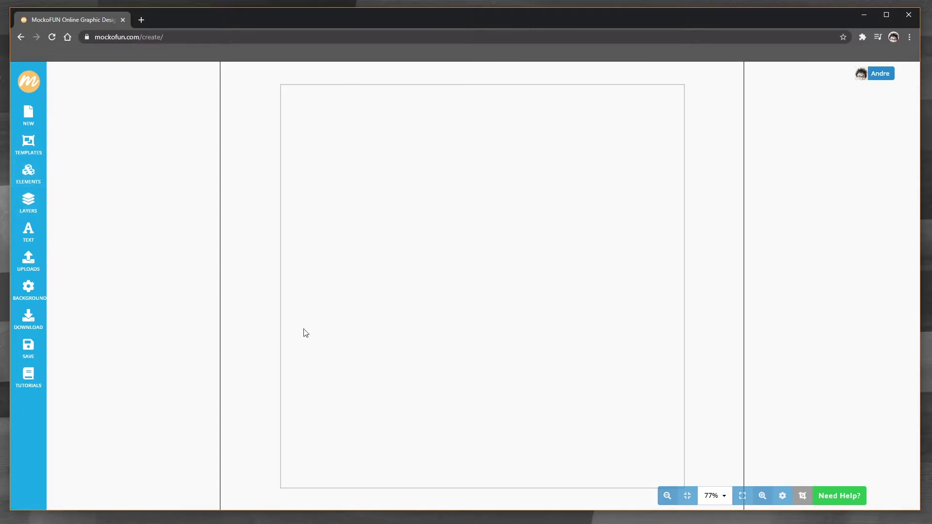
- Add a square from the Geometric shapes and enlarge it to cover the whole canvas as a background
click(28, 178)
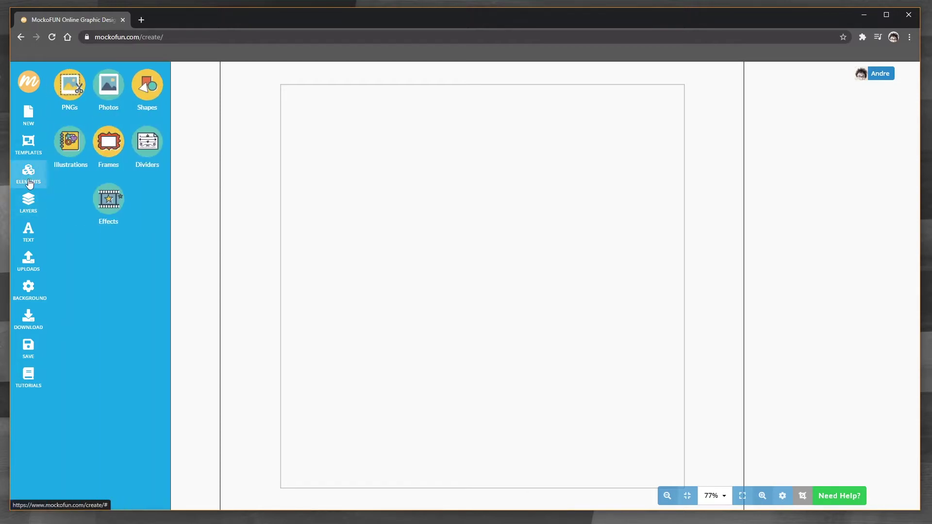
click(152, 92)
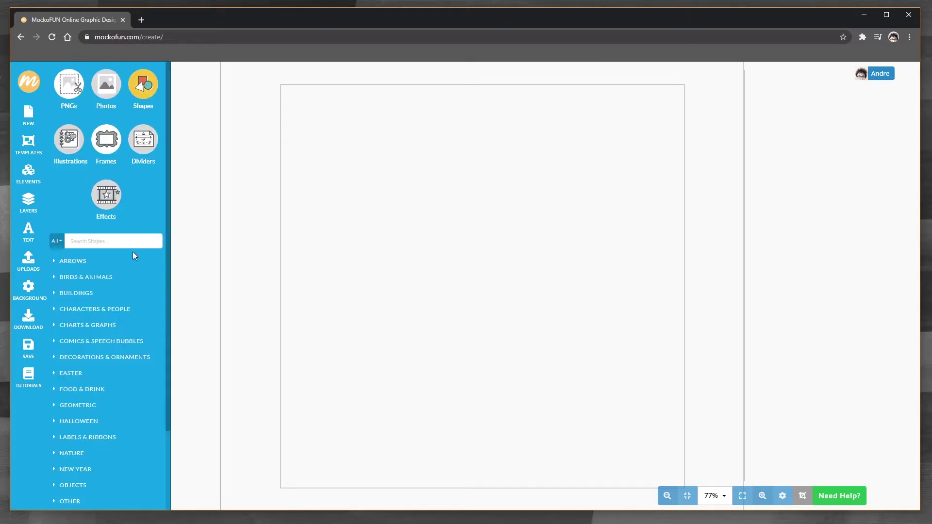
scroll(148, 167, down, 2)
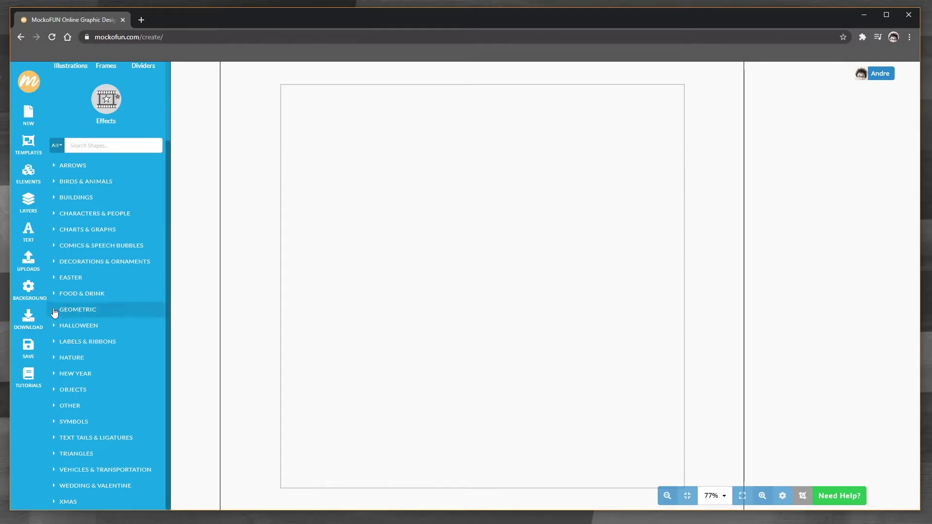
click(68, 310)
scroll(130, 248, down, 7)
scroll(129, 249, up, 2)
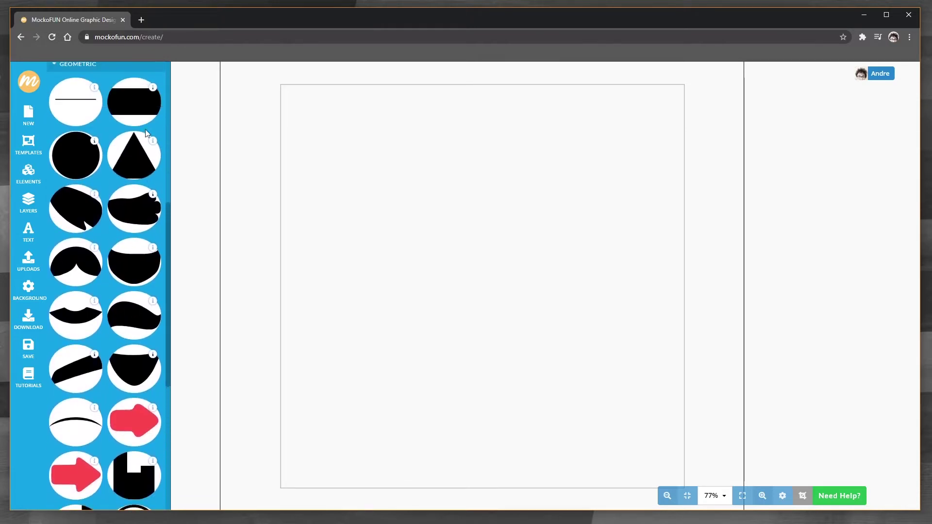
click(132, 106)
drag(479, 271, 339, 406)
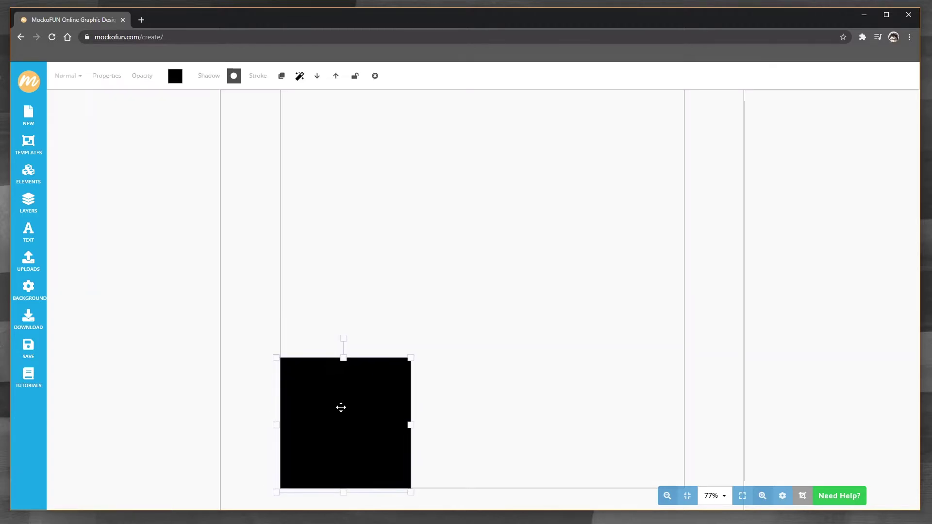
drag(413, 358, 693, 87)
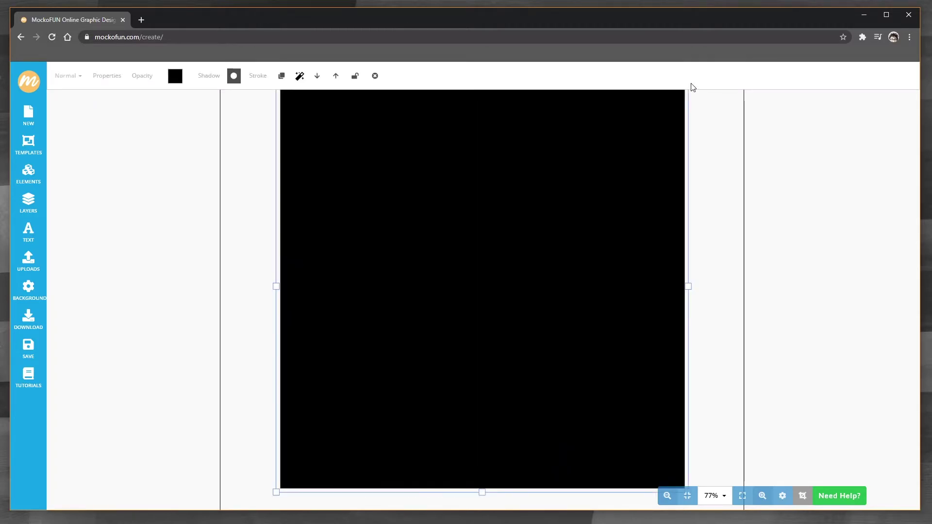
- Set the background square's fill colour to dark teal #032d40
click(175, 77)
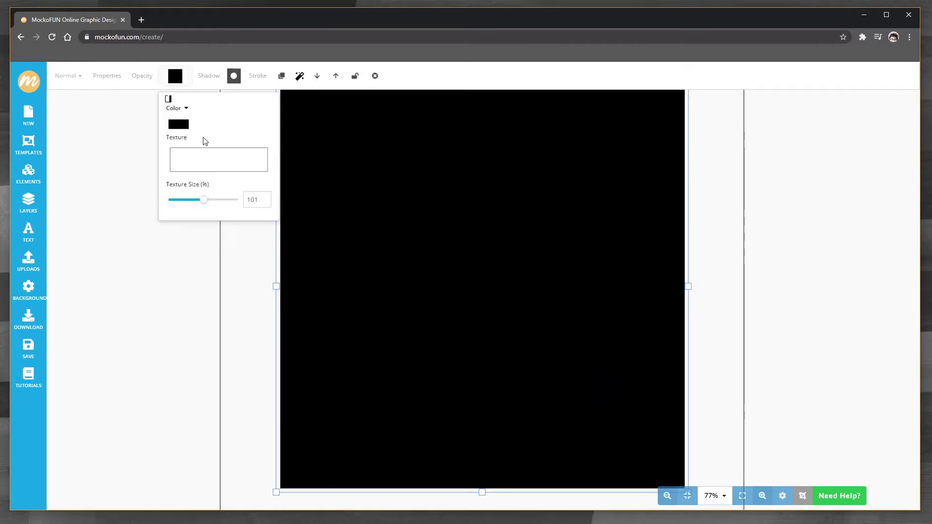
click(179, 125)
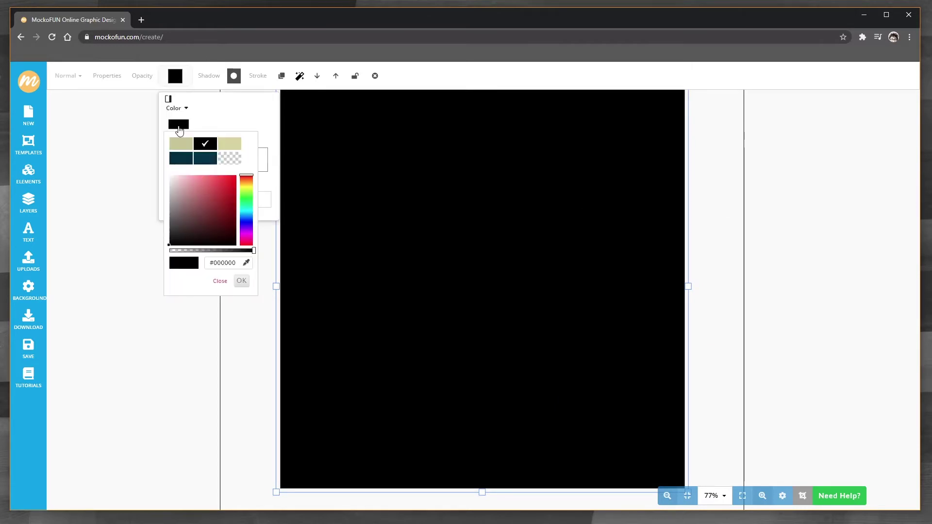
click(206, 159)
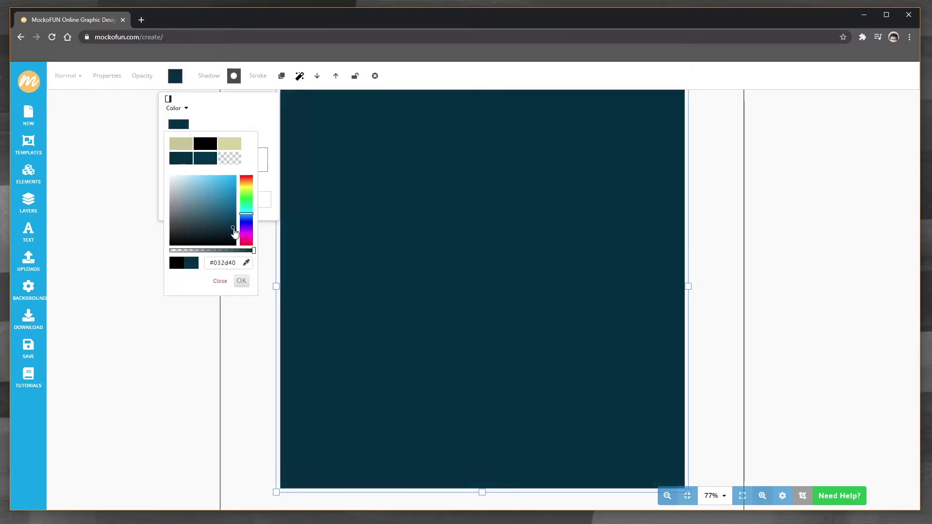
click(242, 282)
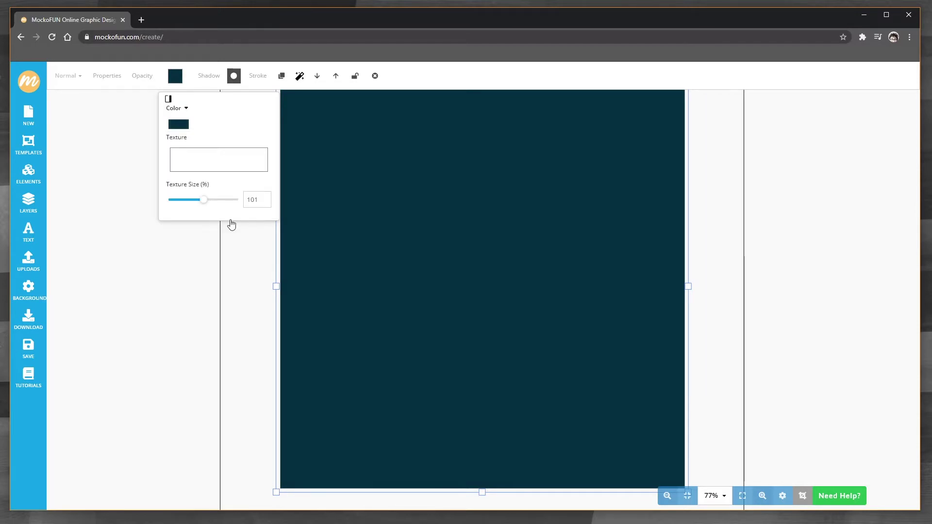
- Add a circle from the Geometric shapes and move it to the left of the canvas centre
click(28, 174)
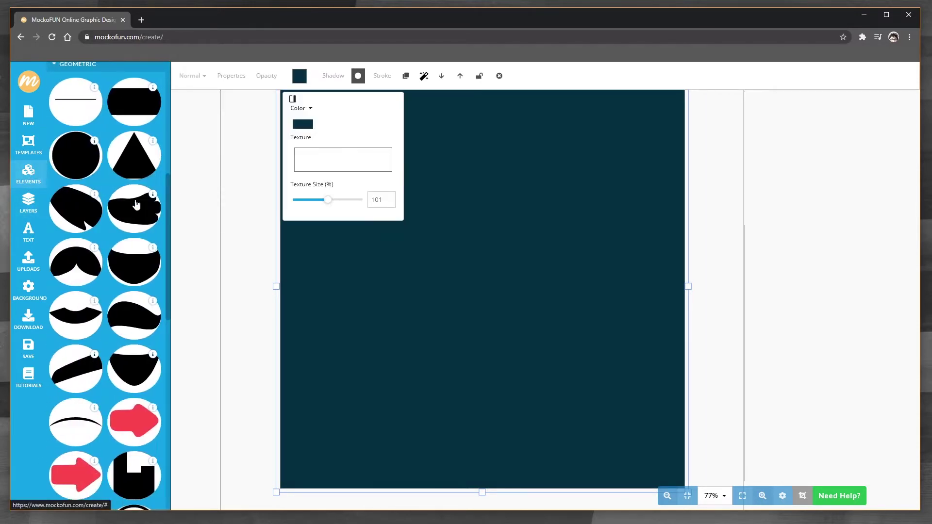
click(67, 163)
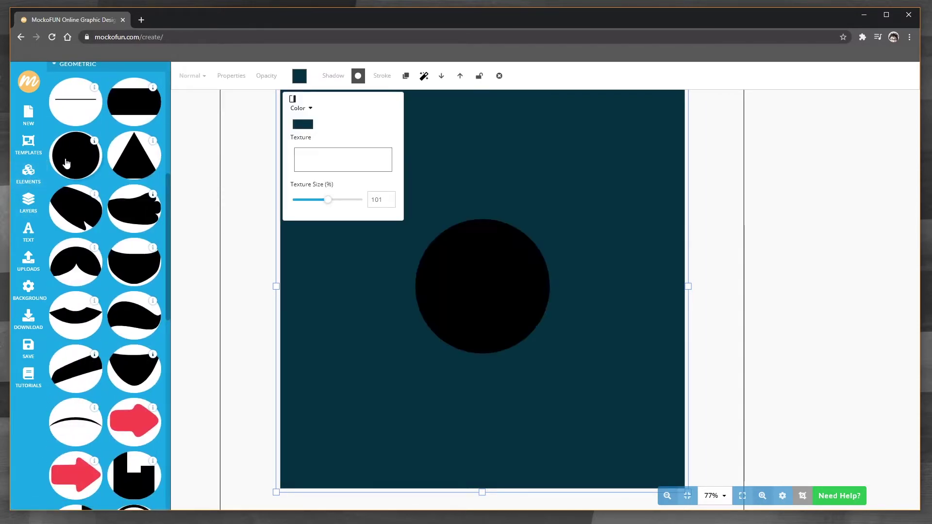
click(484, 292)
drag(513, 291, 430, 297)
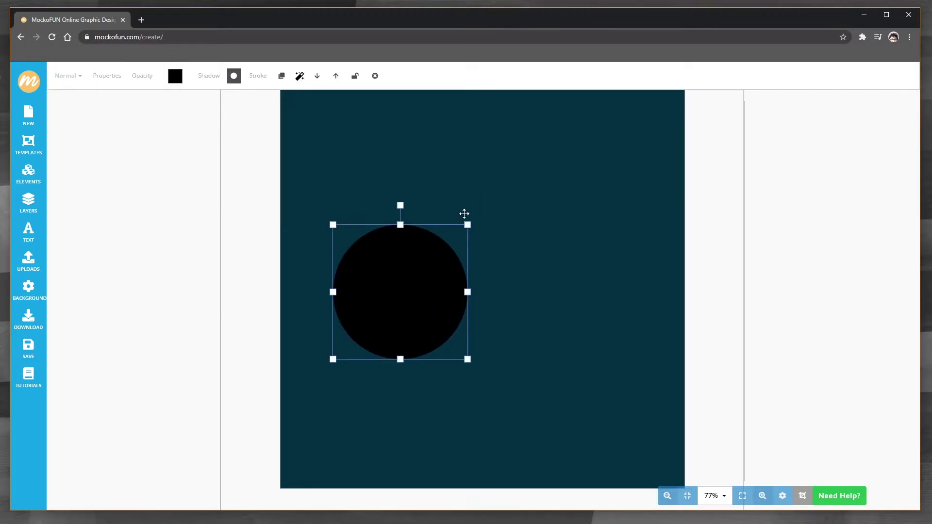
- Copy the background square's styles onto the circle, then change the circle's fill to a slightly darker teal
click(286, 120)
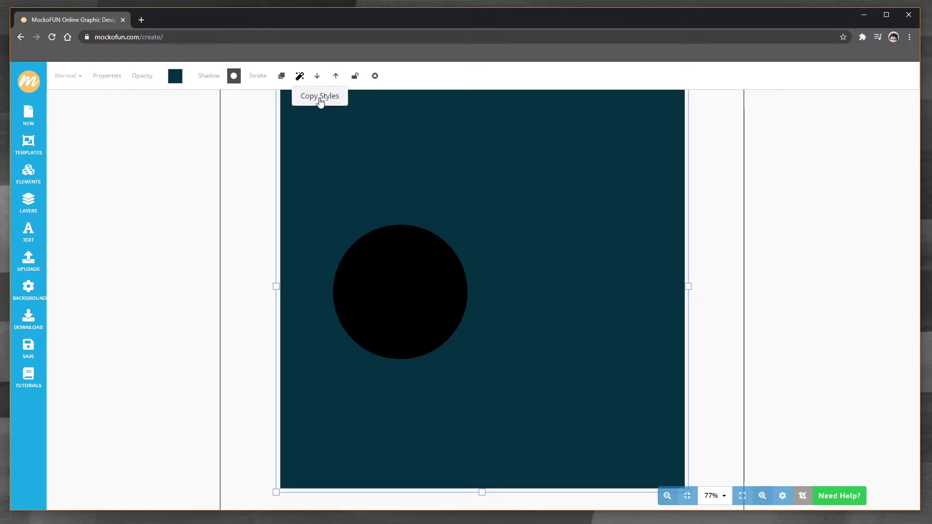
click(391, 290)
mouse_move(298, 80)
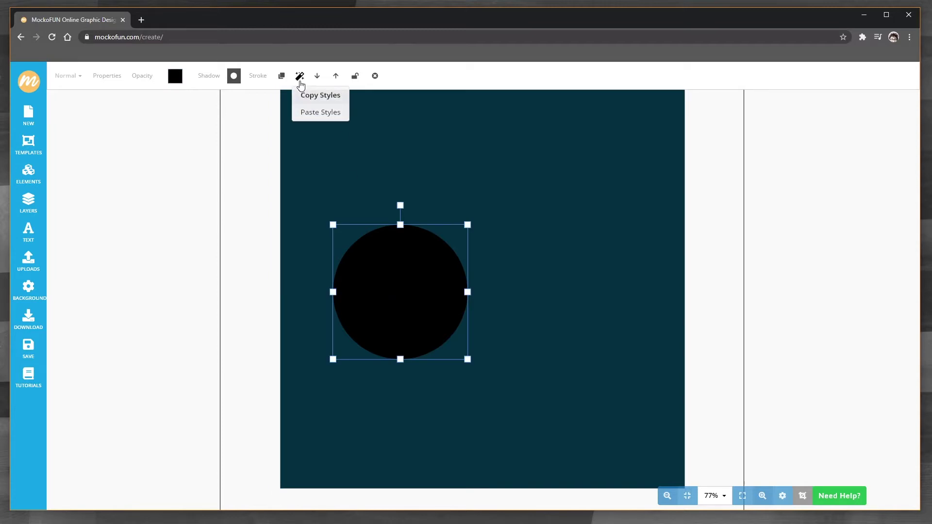
click(312, 115)
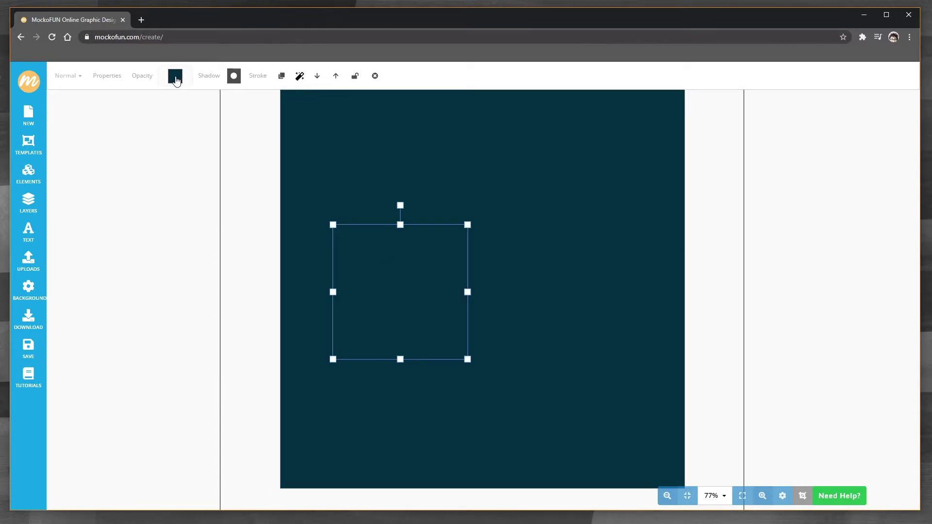
click(175, 77)
click(178, 125)
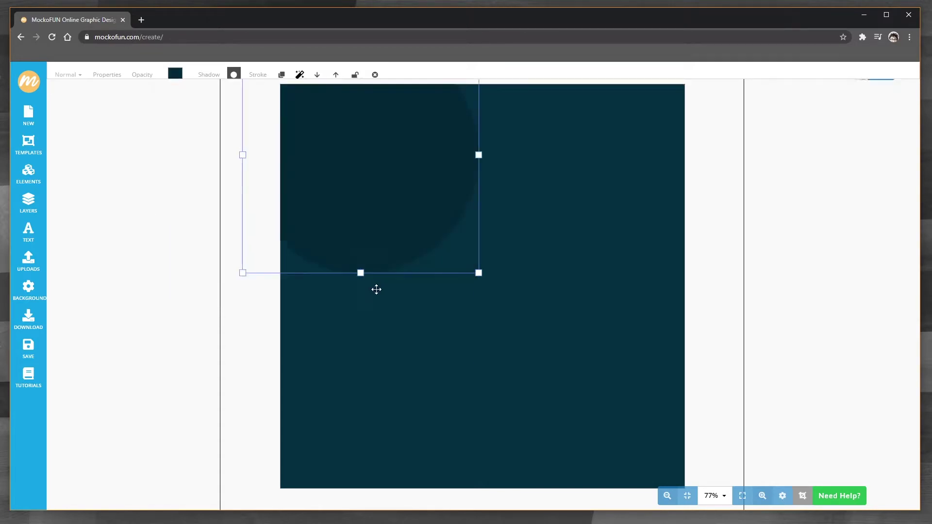
- Duplicate the large dark circle, shrink the copy and place it below the original near the canvas's left edge
click(417, 380)
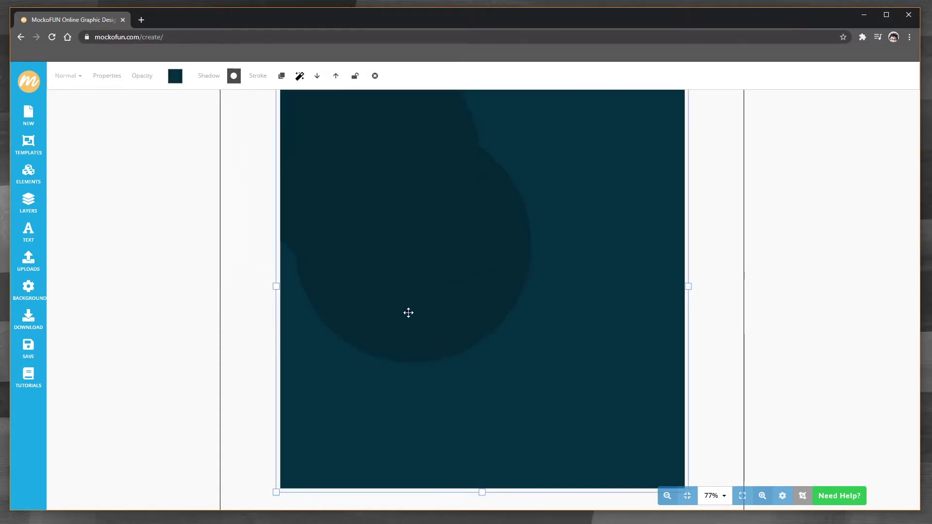
drag(408, 315, 418, 336)
drag(470, 297, 490, 335)
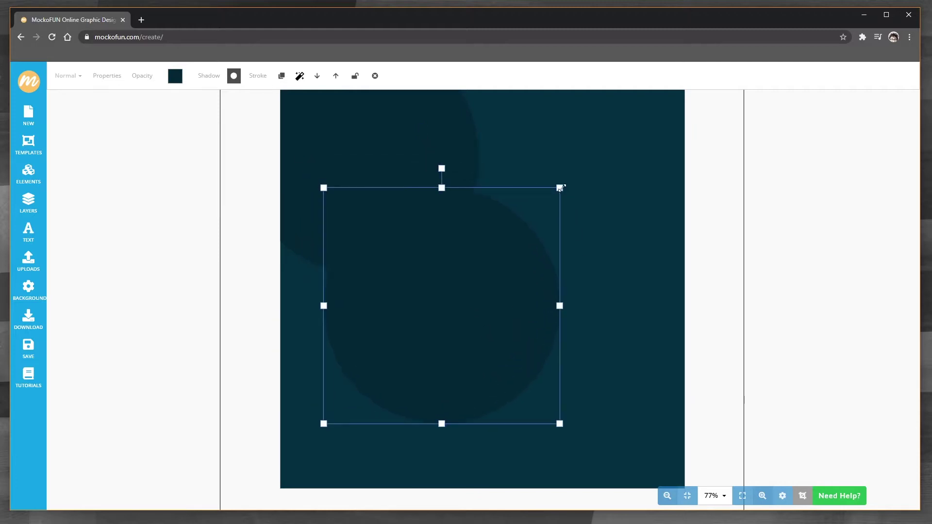
drag(560, 188, 440, 322)
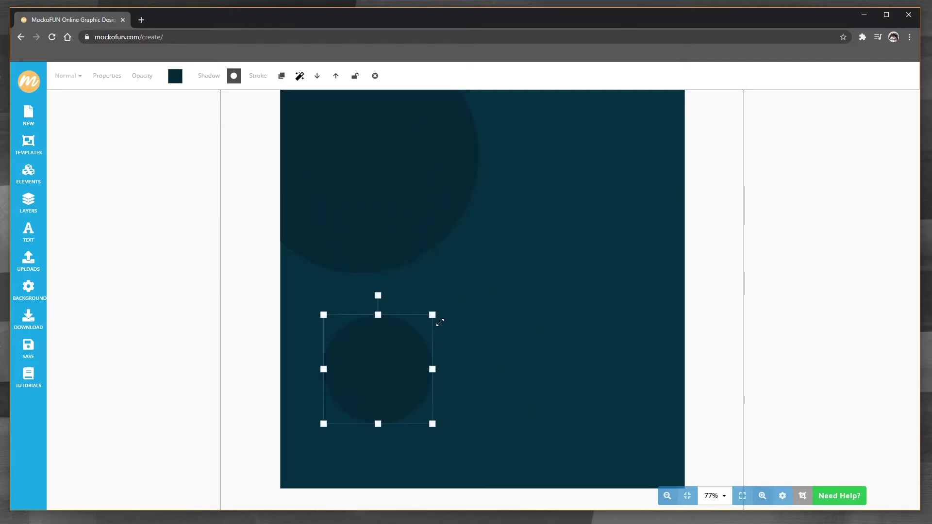
drag(336, 367, 322, 346)
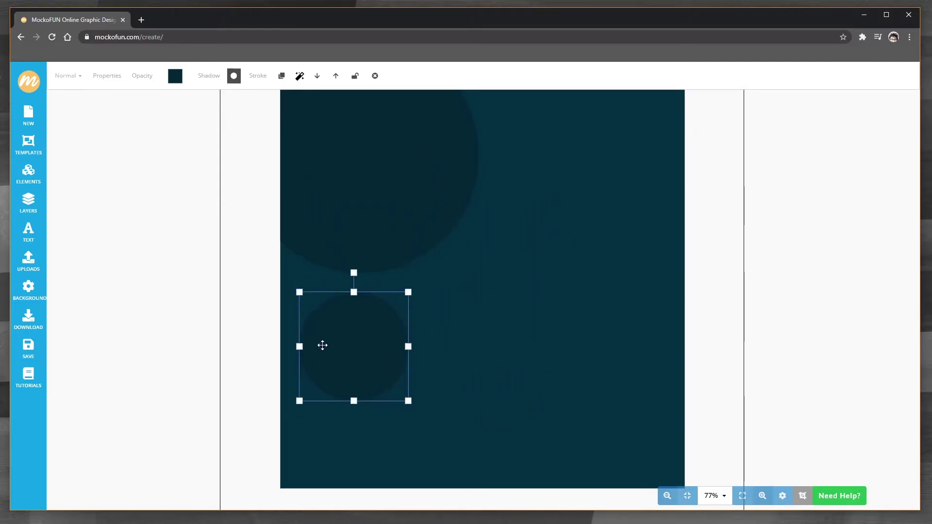
- Paste more copies of the dark circle and scatter them across the background at various large and small sizes
key(ctrl+v)
drag(610, 270, 764, 110)
drag(662, 175, 605, 260)
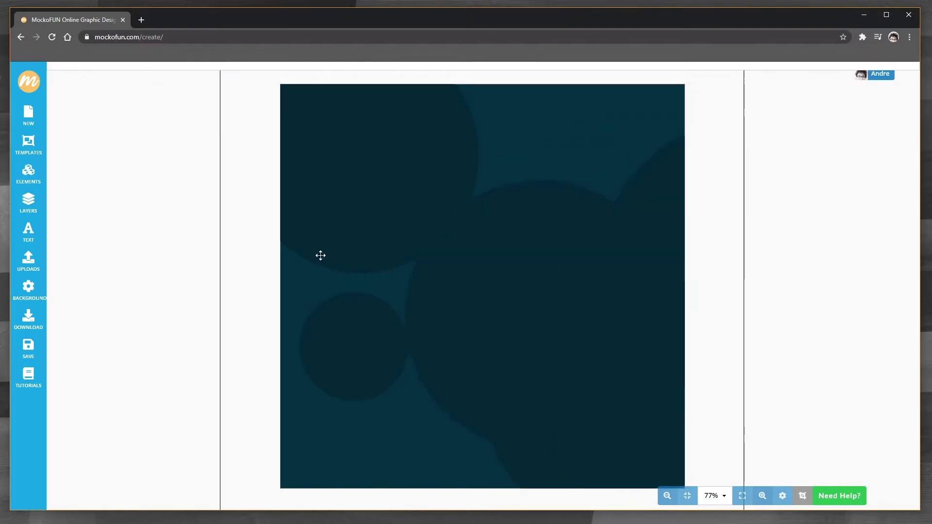
click(564, 209)
drag(676, 181, 541, 312)
drag(483, 374, 473, 226)
click(235, 265)
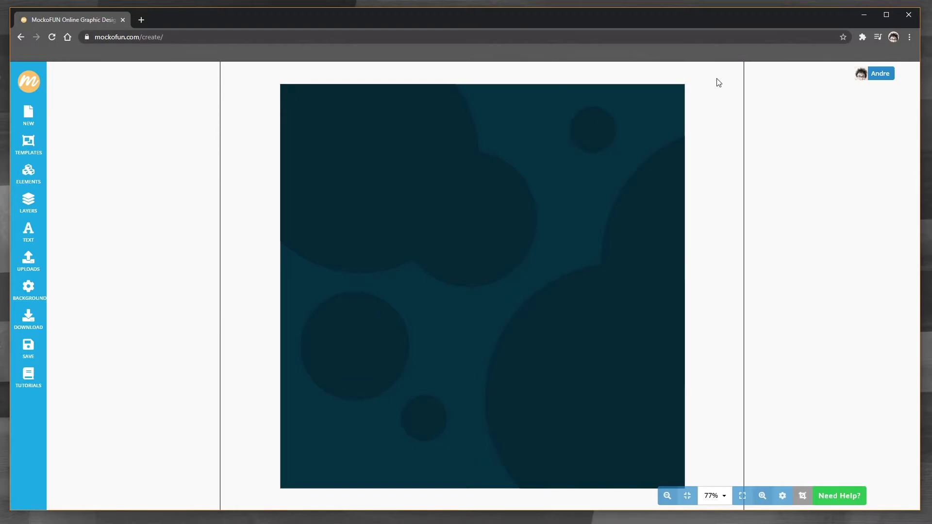
- Group the background square and all dark circles into one layer, and check it in the layer list
drag(719, 83, 261, 481)
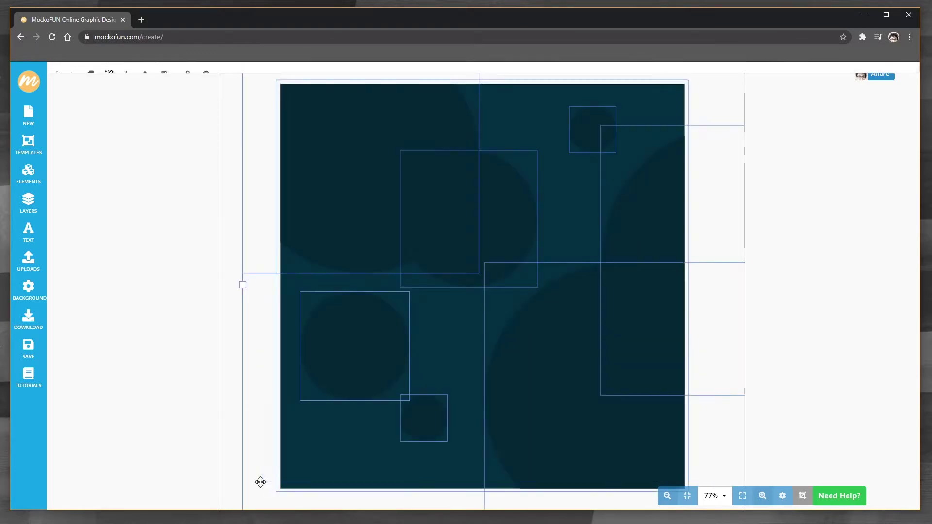
click(164, 77)
click(39, 215)
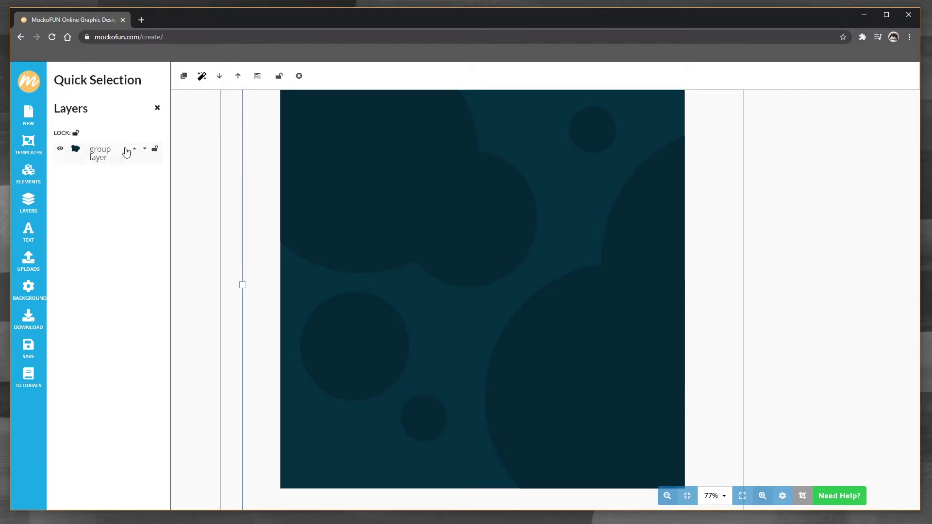
click(200, 194)
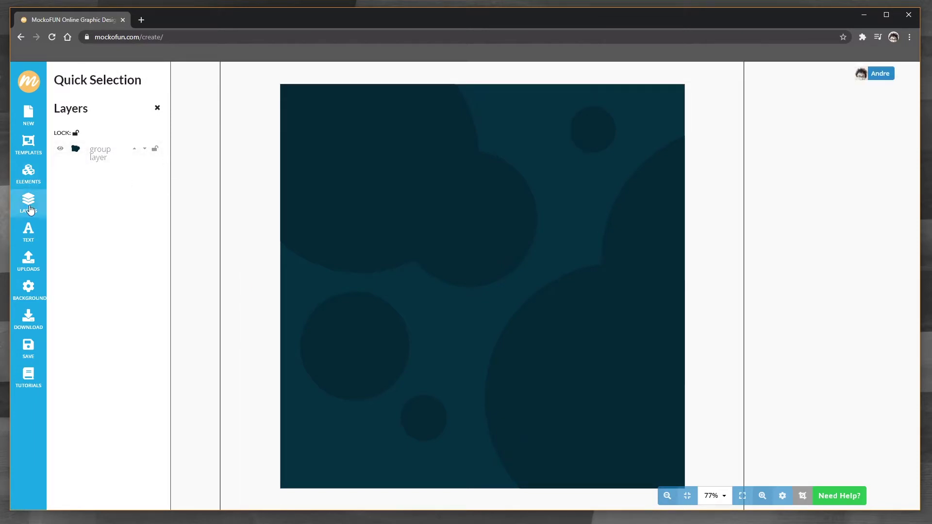
- Add a new geometric circle, enlarge it to over half the canvas width and place it slightly above the canvas centre
click(28, 173)
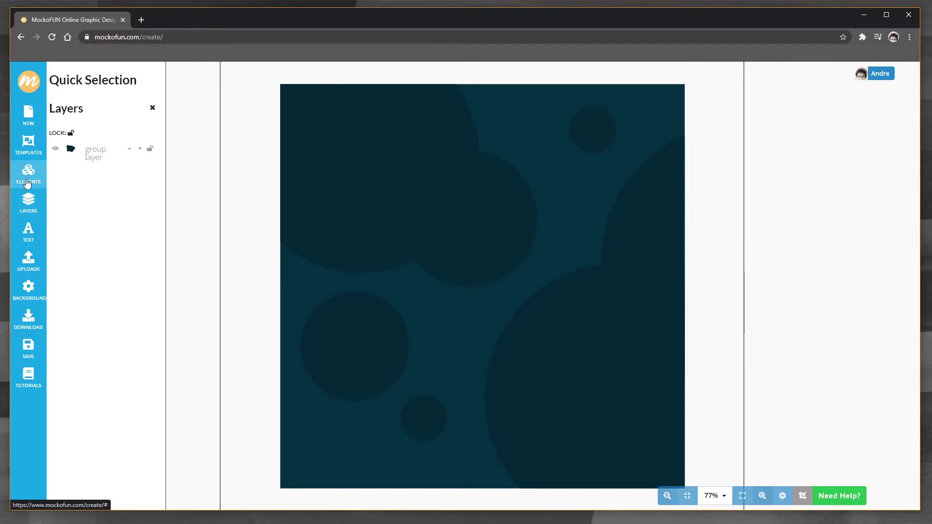
click(88, 158)
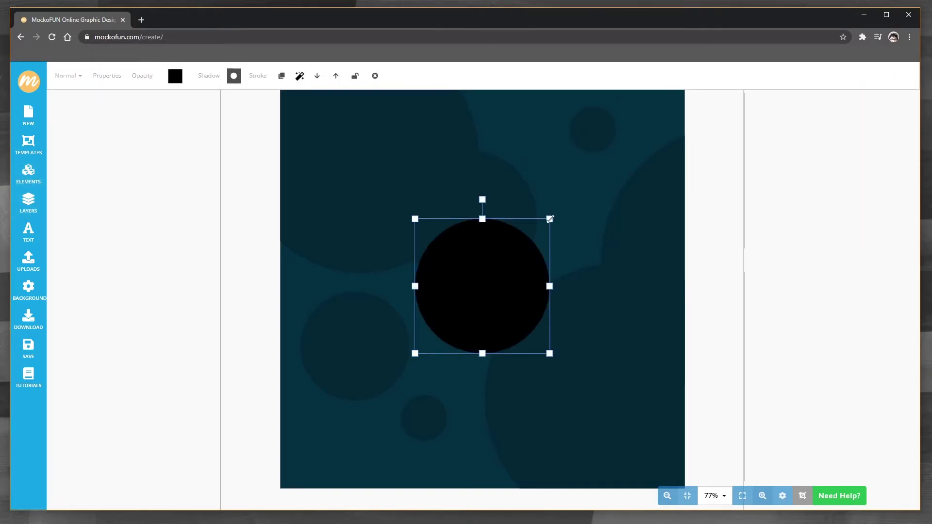
drag(549, 217, 654, 116)
drag(524, 236, 482, 260)
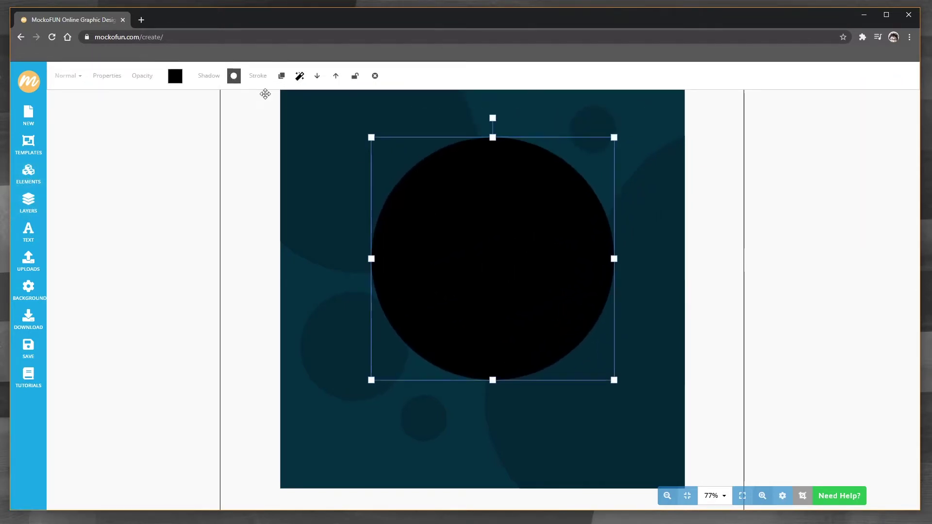
- Set the large central circle's fill colour to pale yellow #d8d39e
click(175, 77)
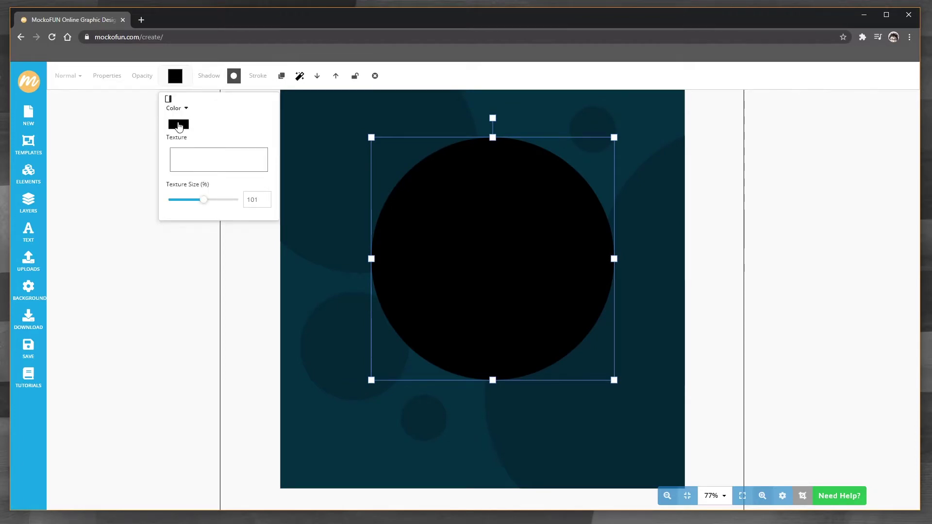
click(179, 125)
click(205, 159)
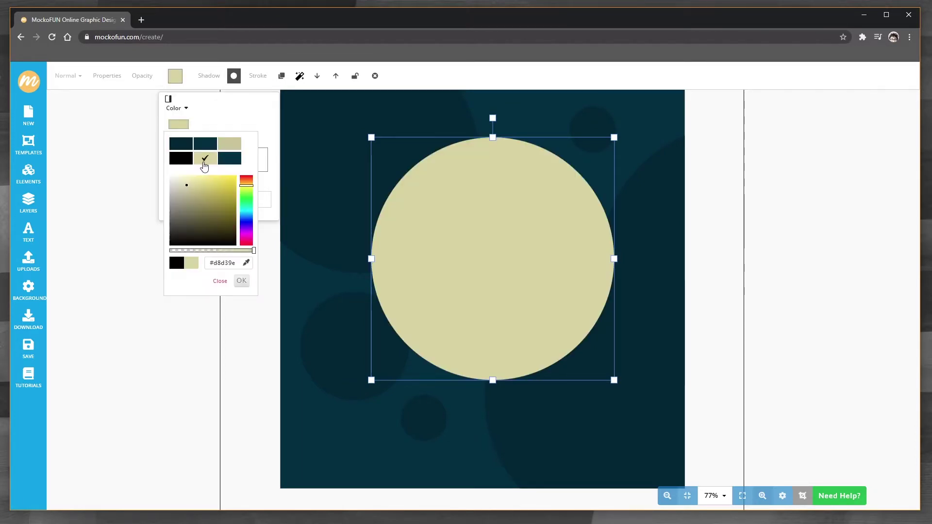
click(230, 100)
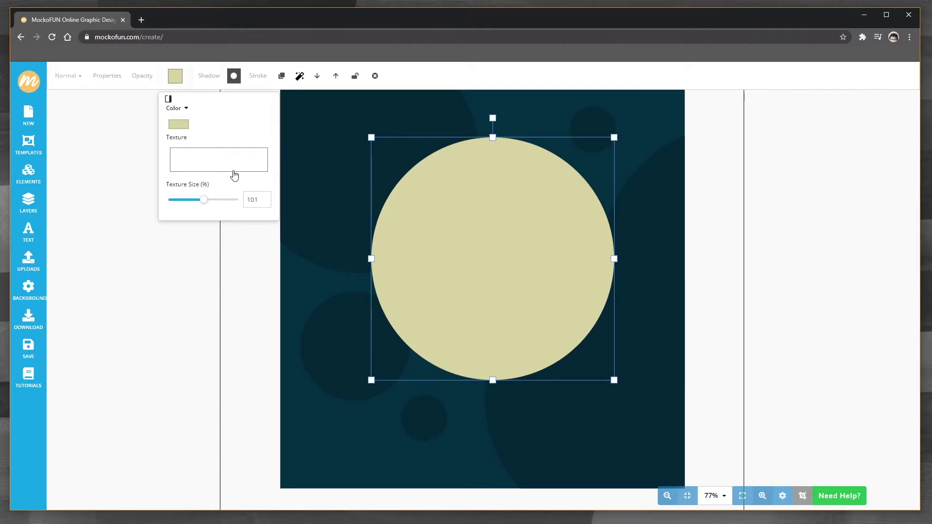
- Fill the large circle with the brown dark-striped texture and set the texture size to about 137%
click(180, 163)
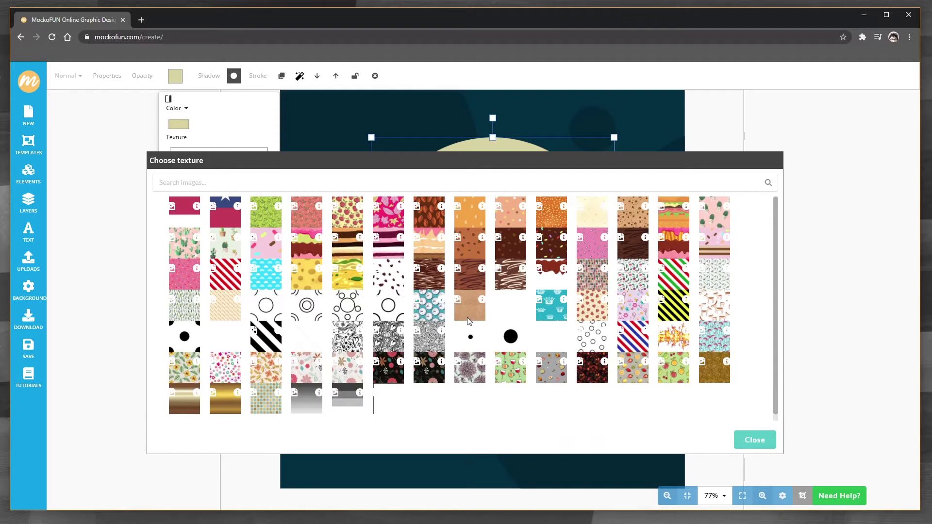
click(469, 281)
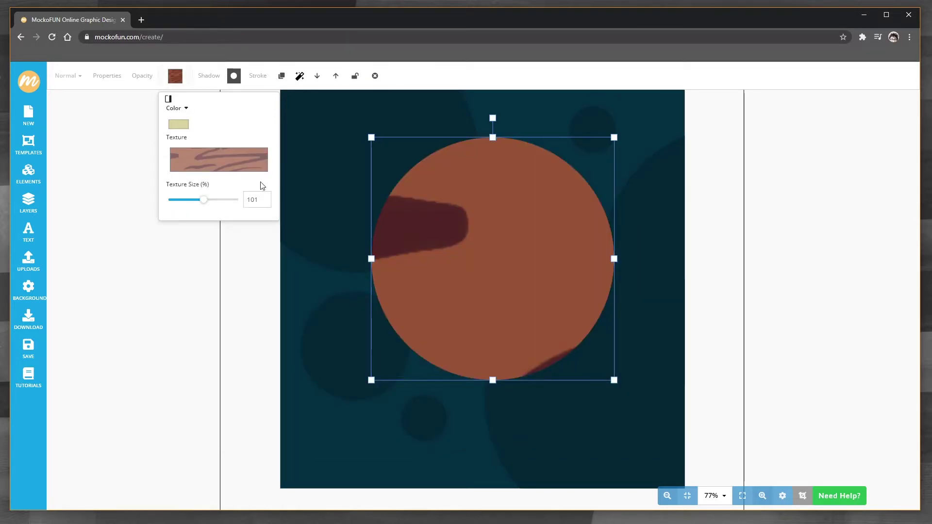
mouse_move(205, 200)
mouse_down()
mouse_move(195, 204)
mouse_move(220, 207)
mouse_up()
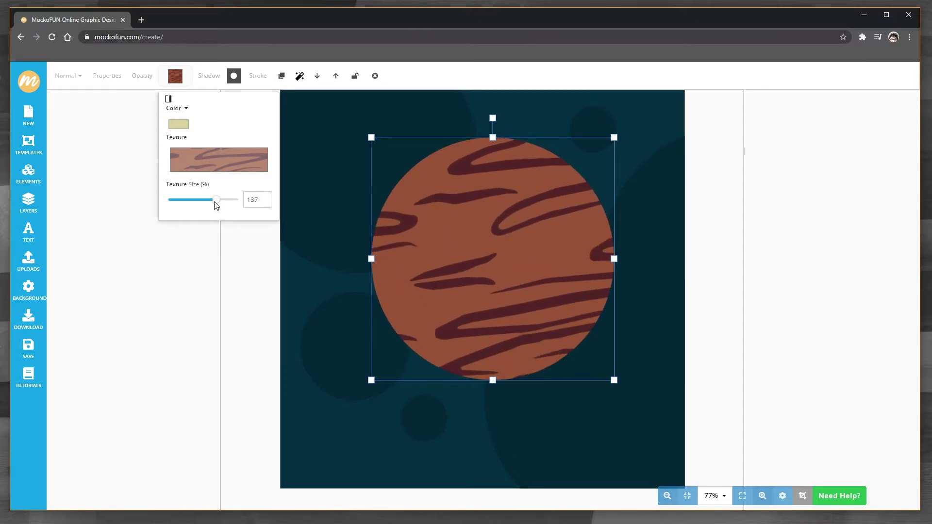
- Shrink the textured circle, place it in the canvas's upper left, and set its texture size to 89%
drag(543, 248, 462, 206)
drag(510, 118, 480, 146)
drag(395, 225, 406, 204)
drag(209, 198, 199, 204)
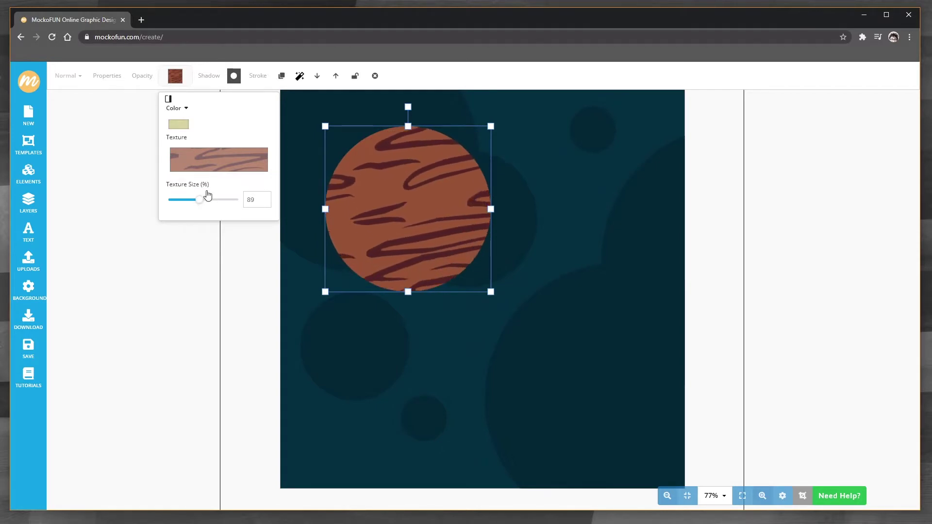
click(99, 157)
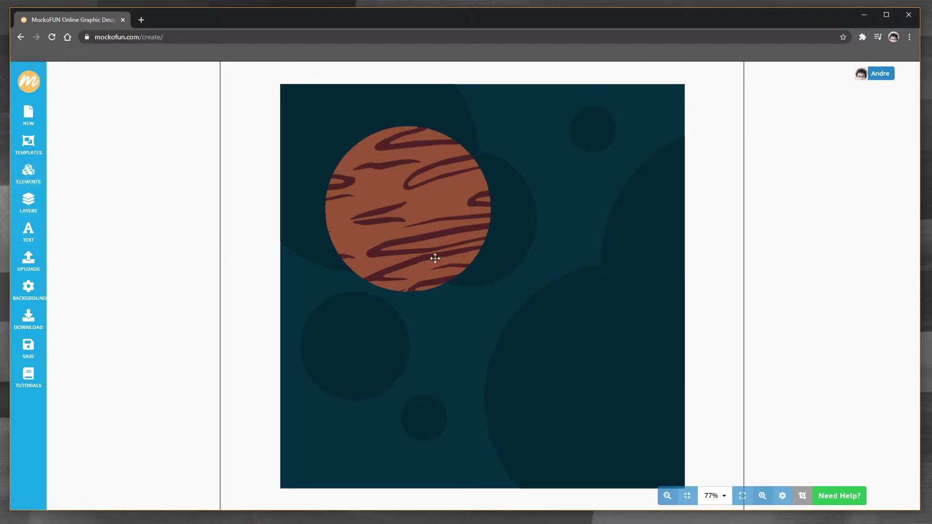
- Add a black crescent from the geometric shapes and place it over the lower part of the textured planet
click(28, 172)
scroll(115, 307, down, 6)
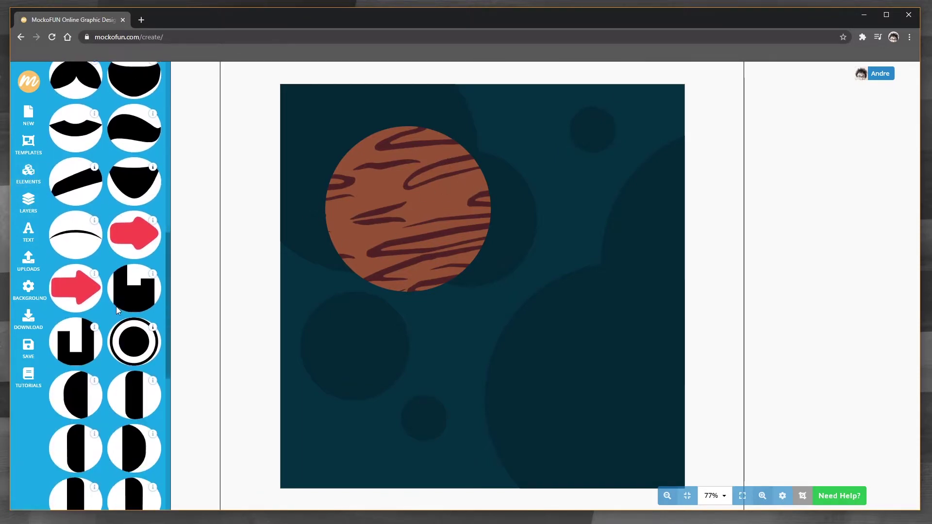
scroll(115, 307, down, 10)
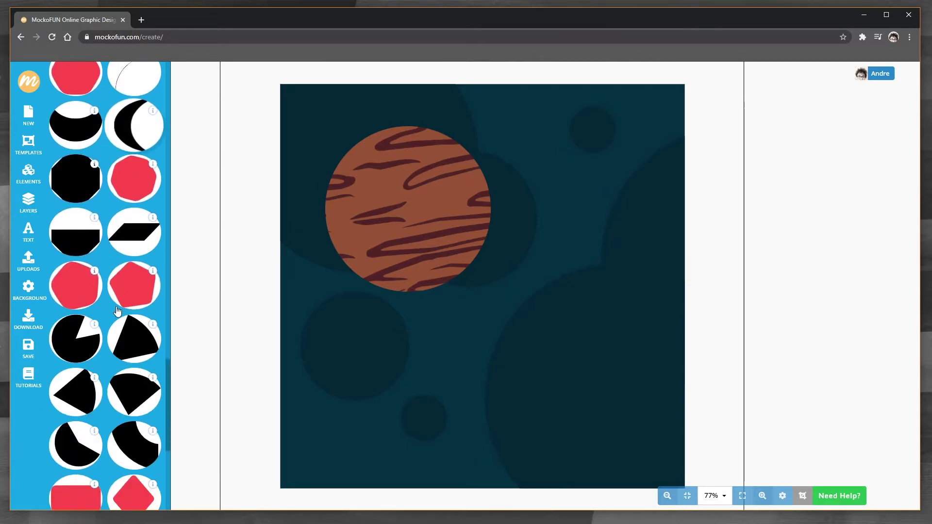
scroll(117, 311, up, 4)
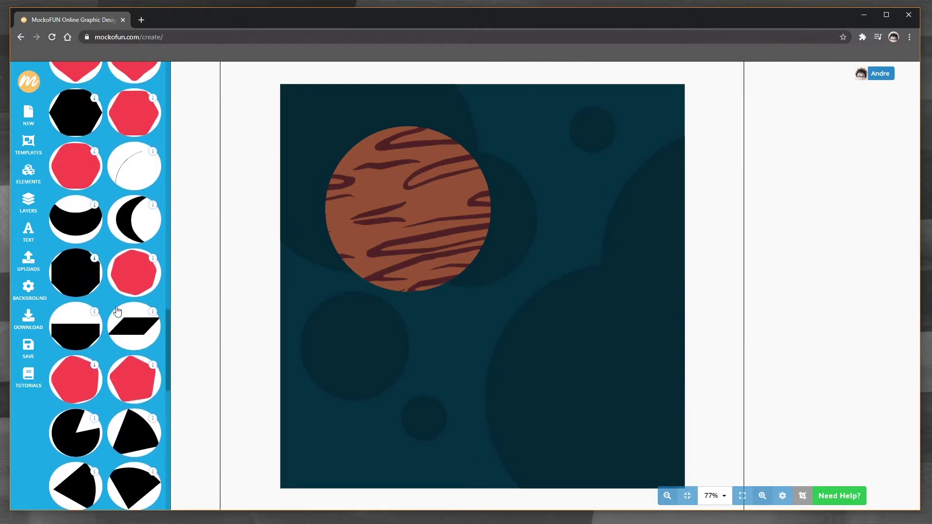
click(132, 224)
click(454, 306)
drag(454, 307, 401, 297)
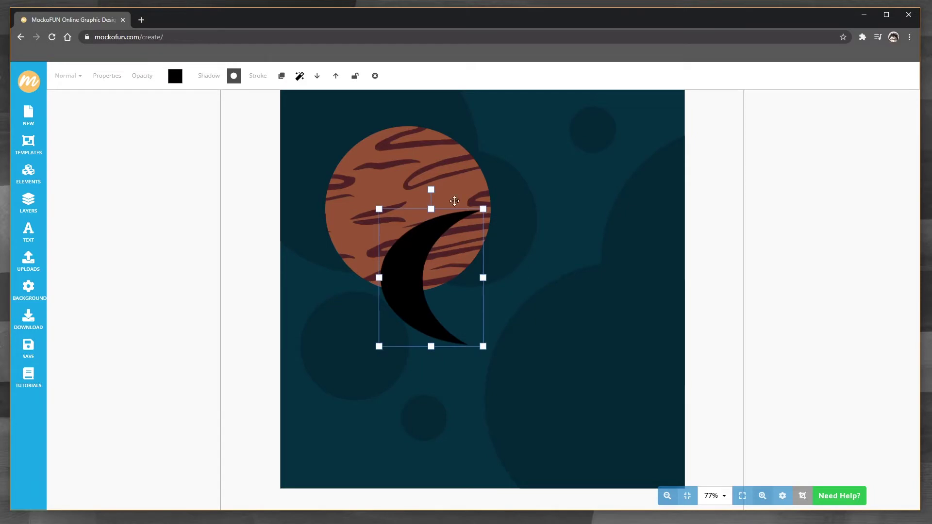
- Rotate and resize the crescent to follow the planet's lower-right edge, and set its opacity to 0.35
drag(431, 189, 321, 327)
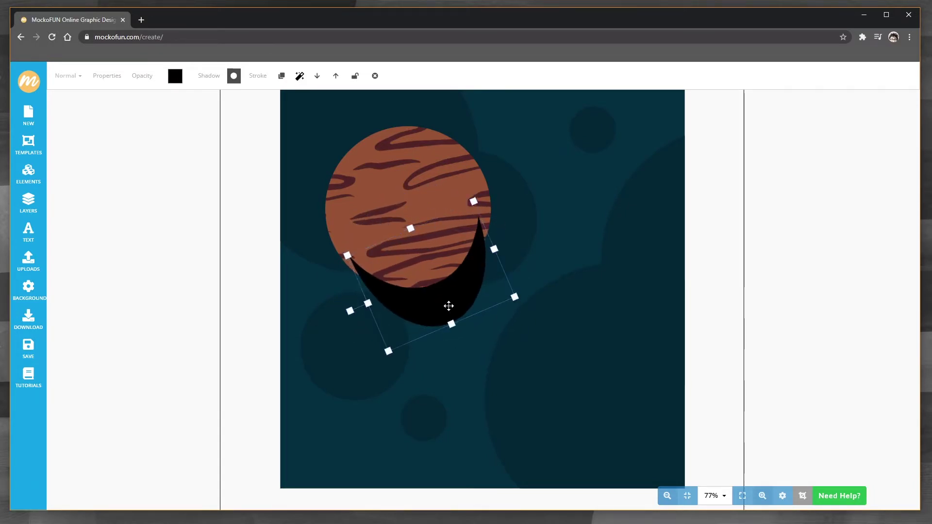
drag(450, 313, 414, 275)
drag(459, 212, 490, 199)
drag(456, 231, 465, 236)
mouse_move(499, 204)
mouse_down()
mouse_move(471, 228)
mouse_move(500, 210)
mouse_up()
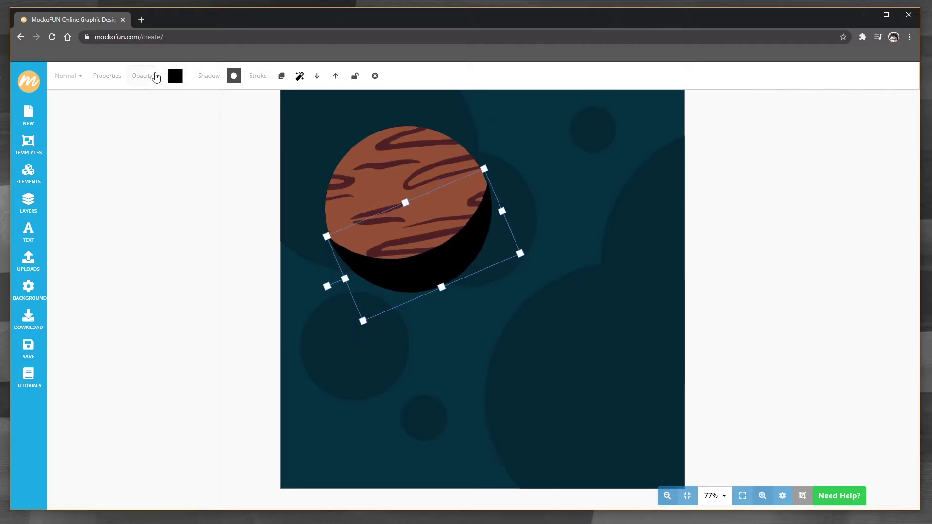
click(156, 78)
mouse_move(161, 127)
mouse_down()
mouse_move(168, 128)
mouse_move(156, 127)
mouse_up()
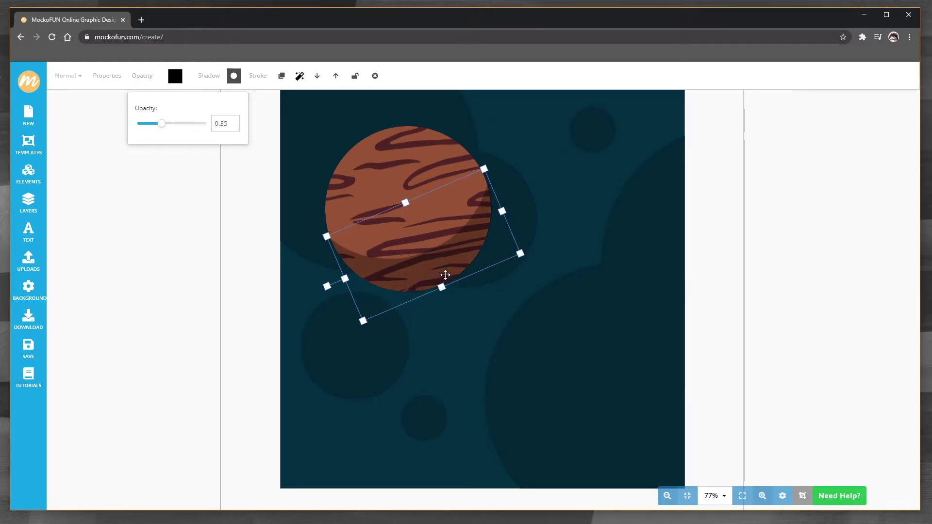
- Paste a copy of the crescent shadow and lock the background group layer
key(ctrl+v)
drag(504, 355, 509, 208)
key(ctrl+z)
click(28, 203)
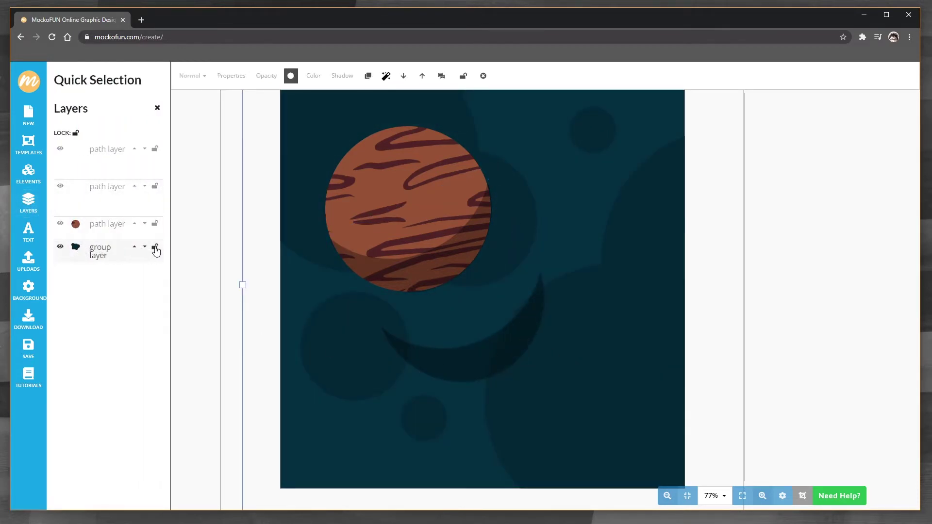
- Move the crescent copy over the upper-left part of the planet and change its fill colour to white
drag(477, 367, 401, 200)
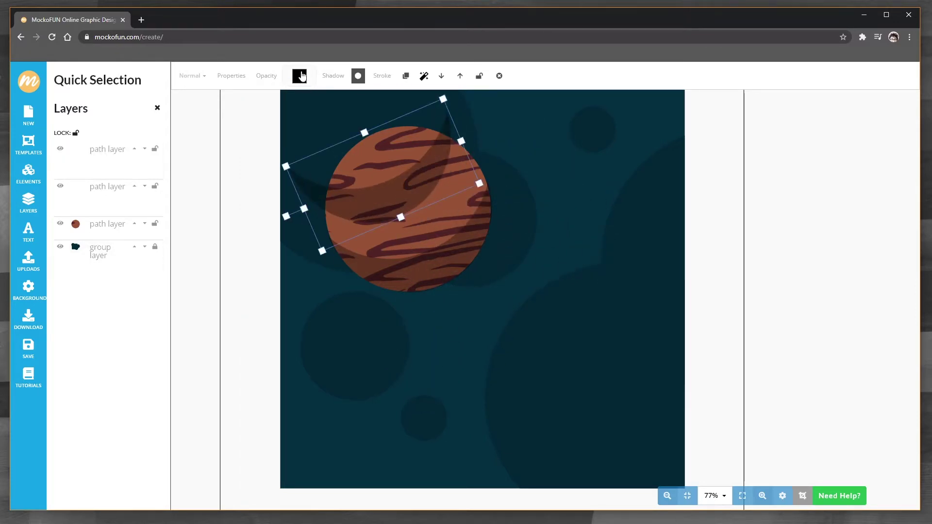
click(299, 76)
click(311, 127)
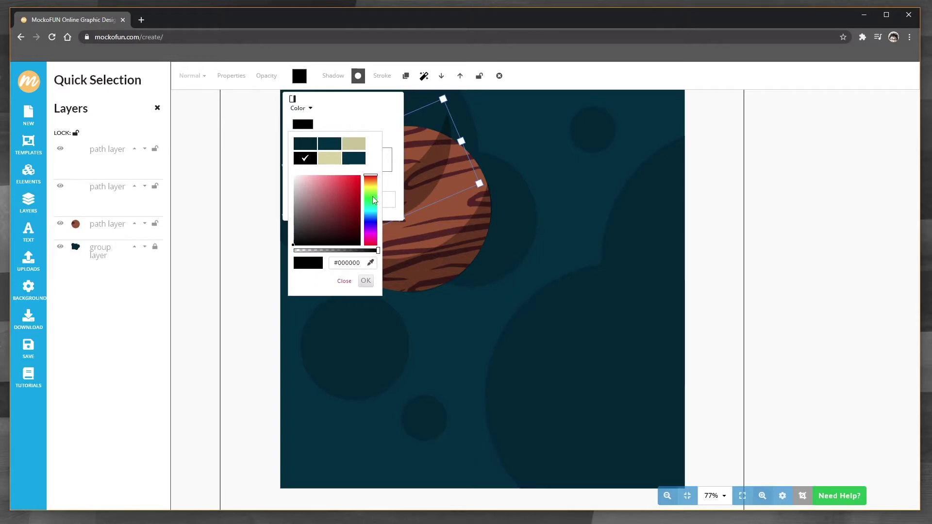
click(305, 190)
click(365, 280)
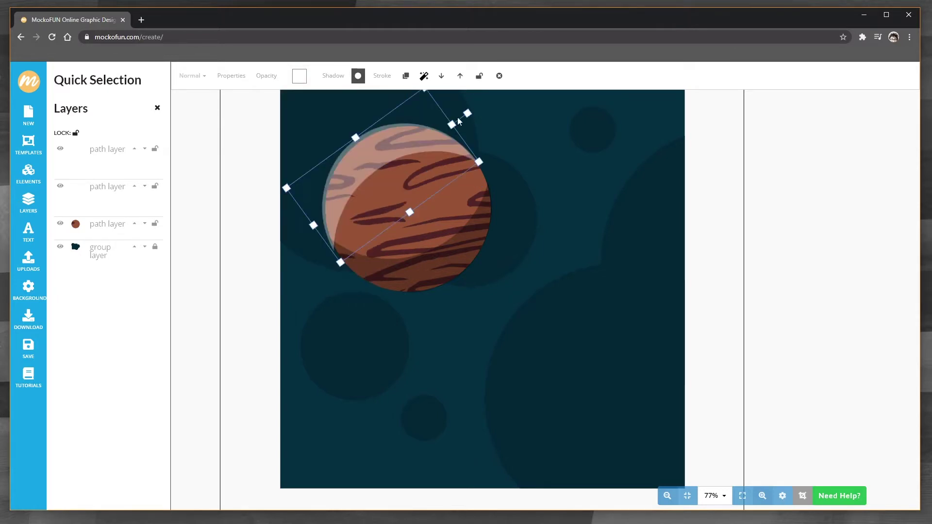
- Resize and position the white crescent as a highlight just inside the planet's upper-left edge
drag(285, 188, 304, 181)
mouse_move(422, 133)
mouse_down()
mouse_move(417, 142)
mouse_move(435, 137)
mouse_move(418, 134)
mouse_up()
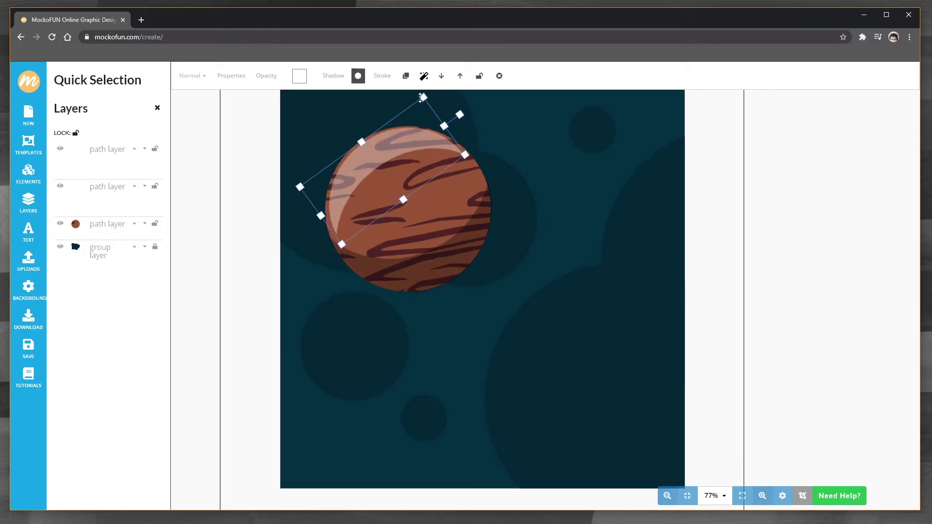
drag(421, 98, 414, 116)
mouse_move(403, 156)
mouse_down()
mouse_move(394, 152)
mouse_move(429, 126)
mouse_move(405, 140)
mouse_up()
- Group the planet with both crescents and try a black group shadow with opacity 0.21 and size 195
key(ctrl+a)
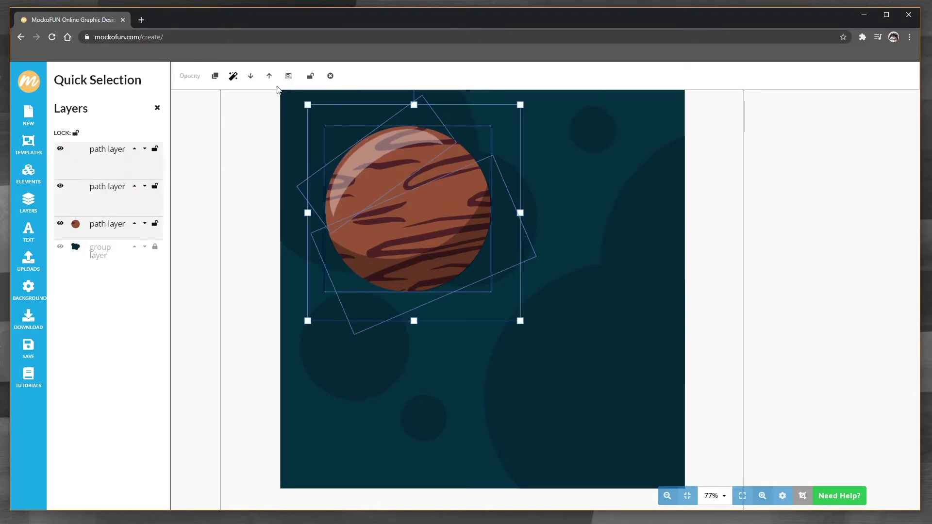
click(289, 77)
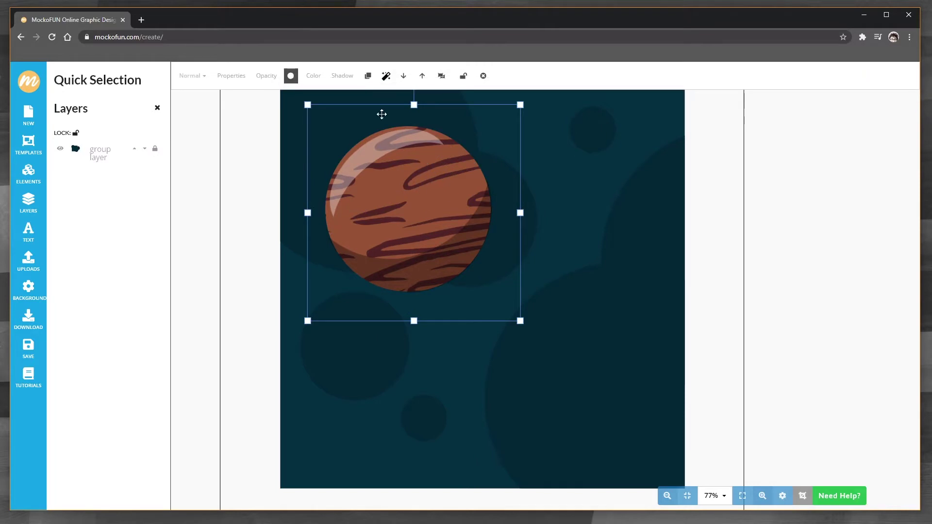
click(341, 77)
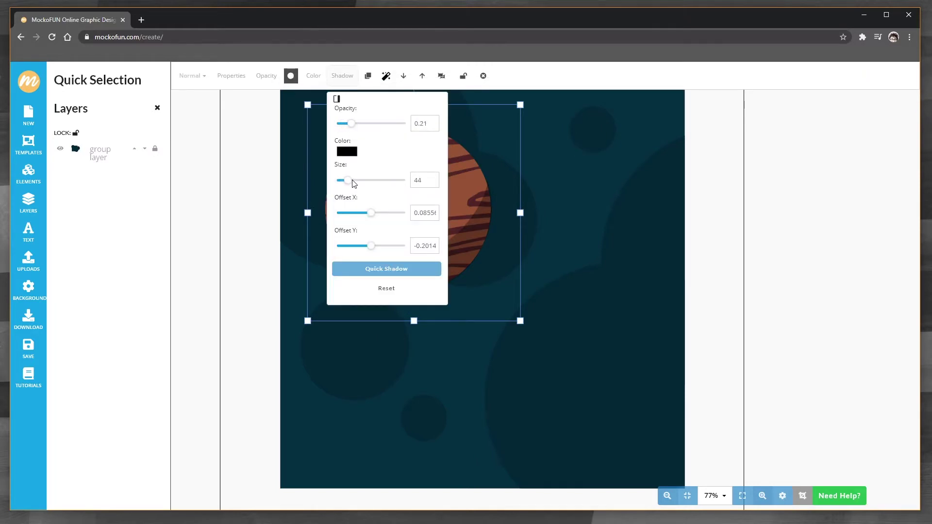
drag(476, 201, 580, 242)
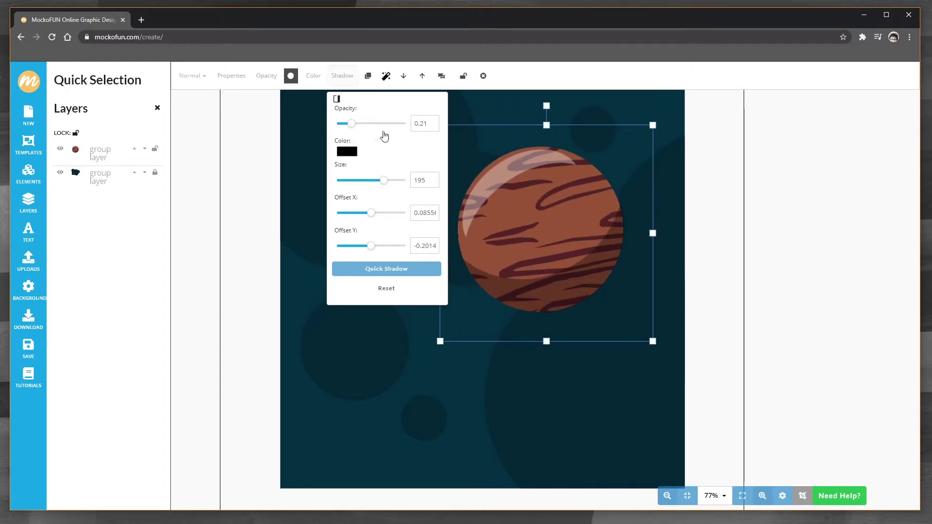
click(284, 129)
click(533, 225)
drag(557, 239, 536, 238)
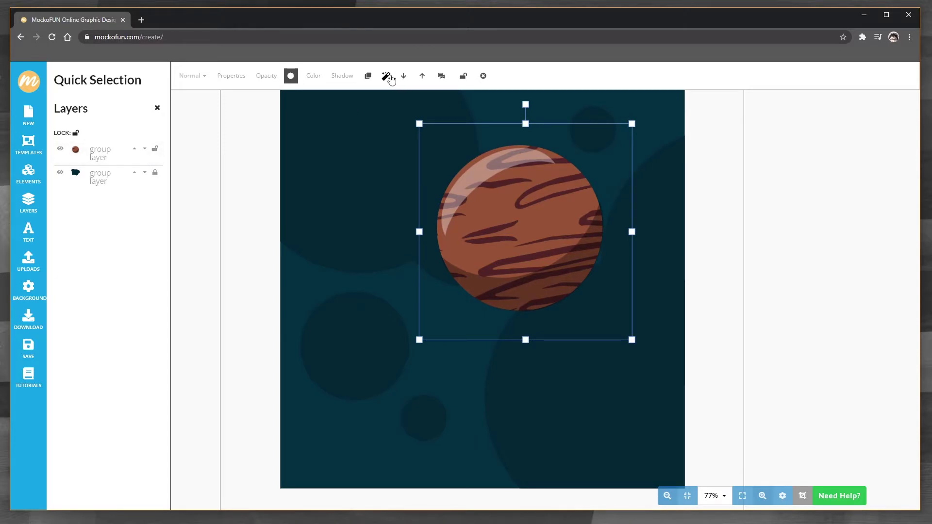
- Ungroup the planet and give its textured circle a black shadow with opacity 1.00, size 12, offset X 4 and offset Y 5
click(369, 76)
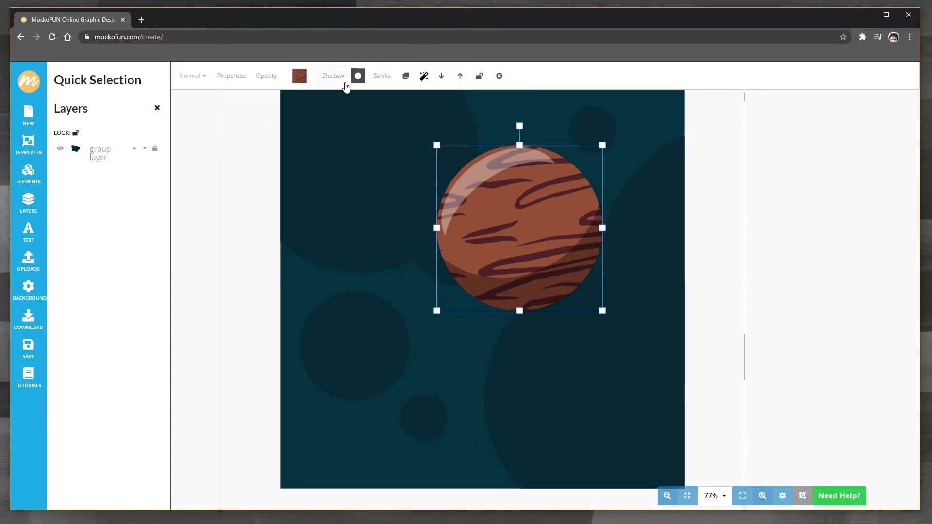
click(335, 77)
drag(338, 126, 351, 124)
drag(328, 180, 362, 181)
drag(361, 212, 360, 213)
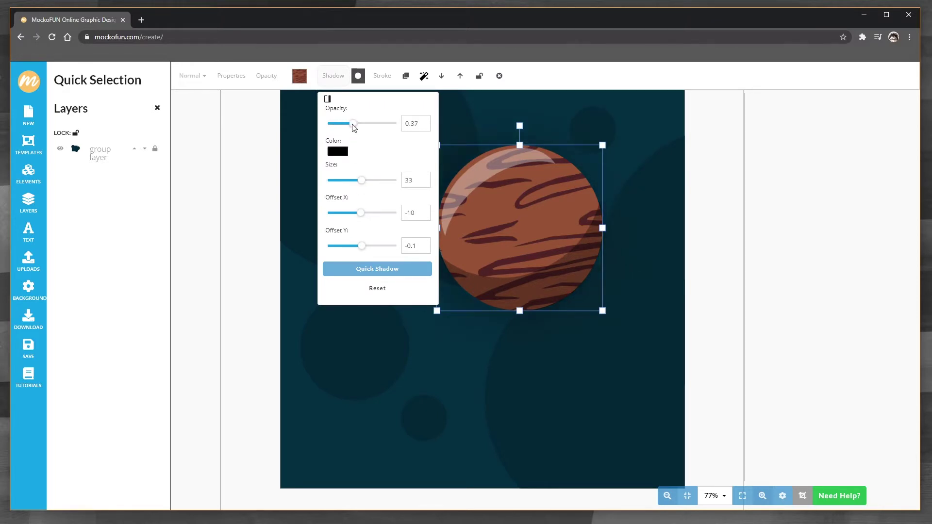
drag(380, 125, 397, 124)
click(340, 180)
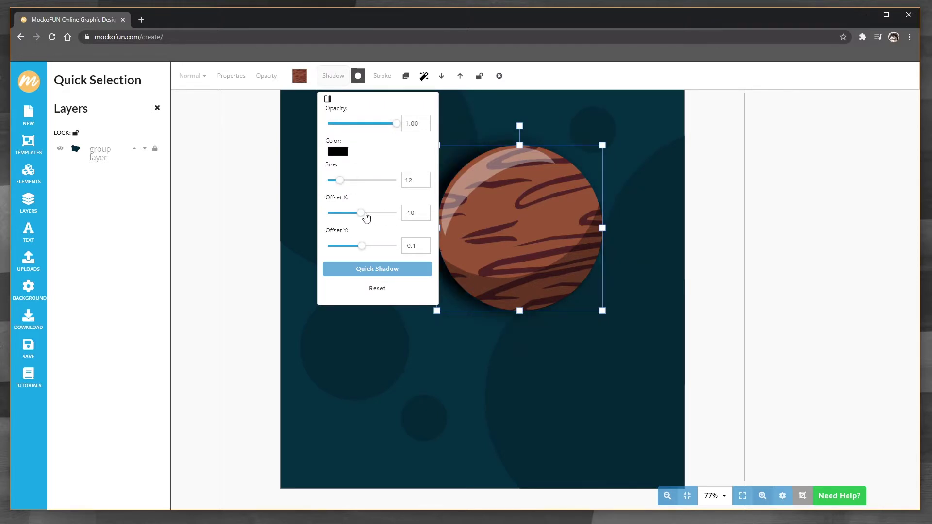
drag(365, 215, 362, 213)
click(363, 246)
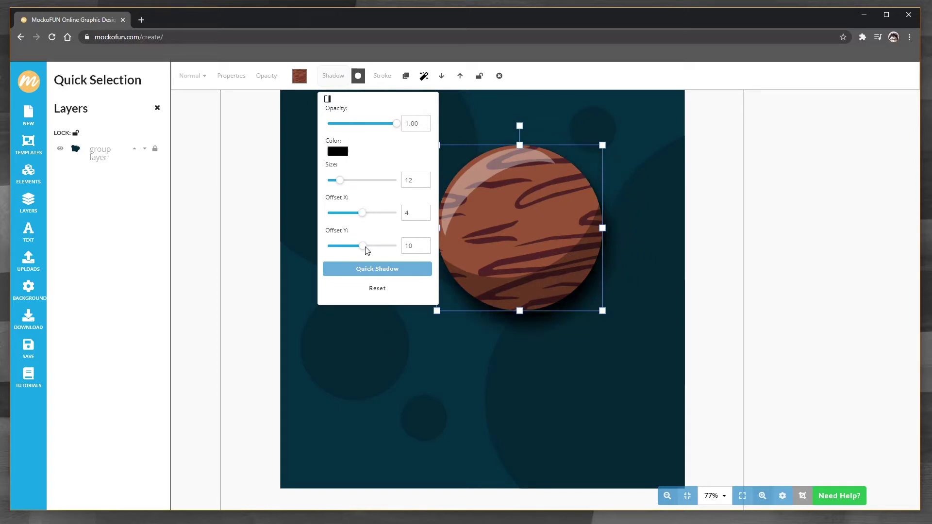
click(365, 247)
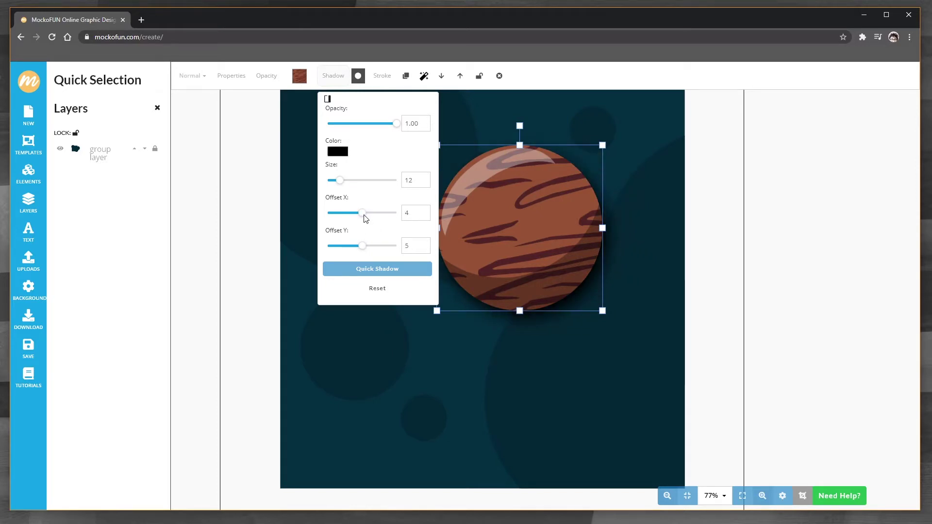
- Group and move the planet to the canvas's upper left, and ungroup it to lower the white highlight's opacity
key(ctrl+a)
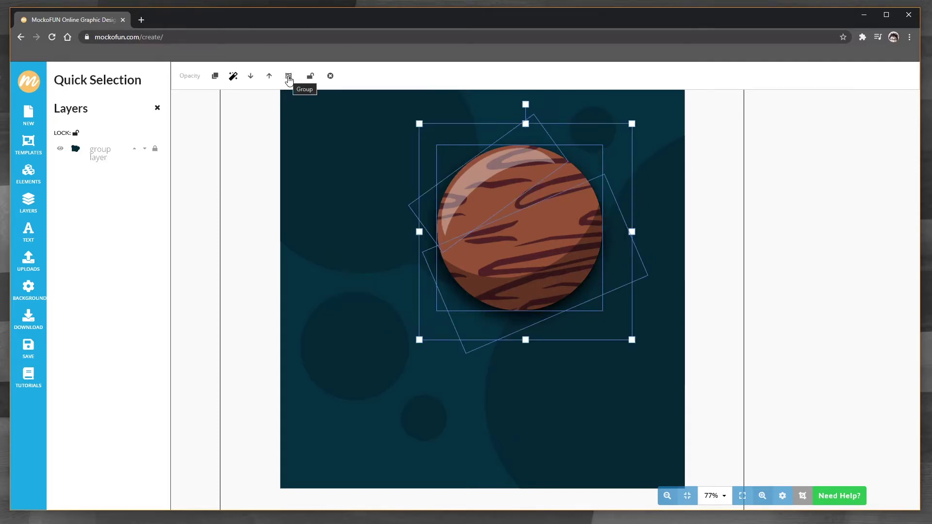
click(288, 77)
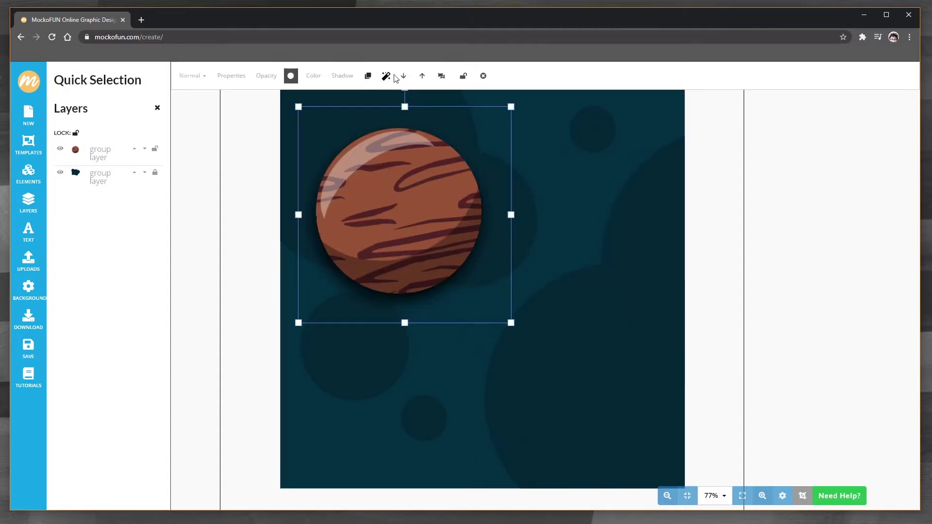
click(368, 76)
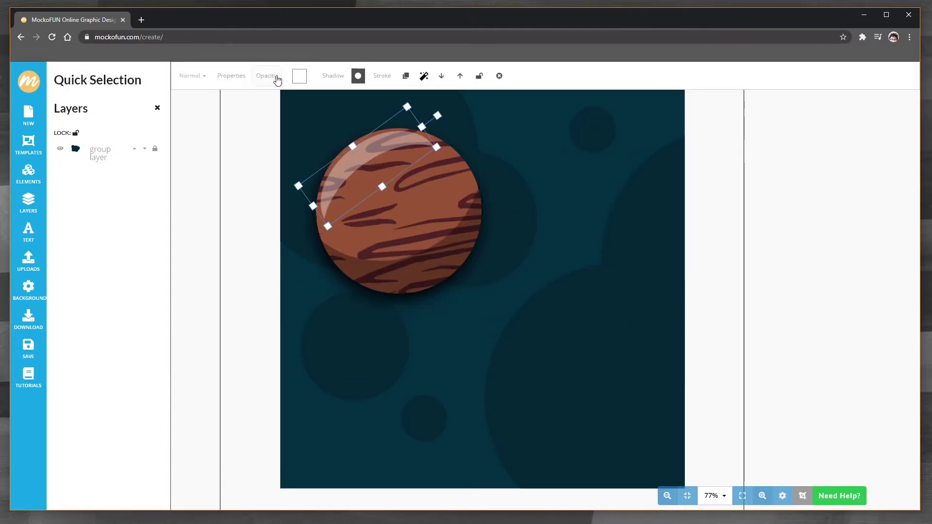
click(240, 225)
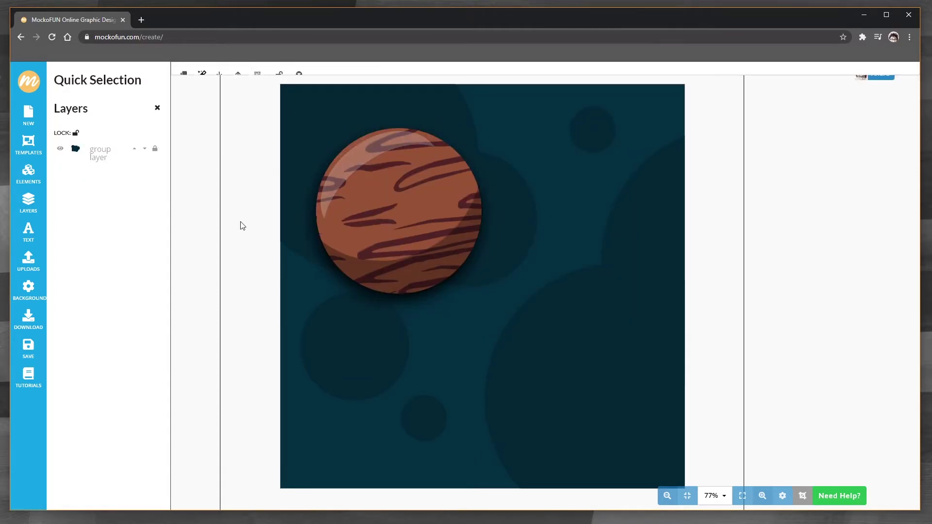
- Regroup the planet's parts and shift the planet slightly up and to the right
click(159, 111)
click(395, 210)
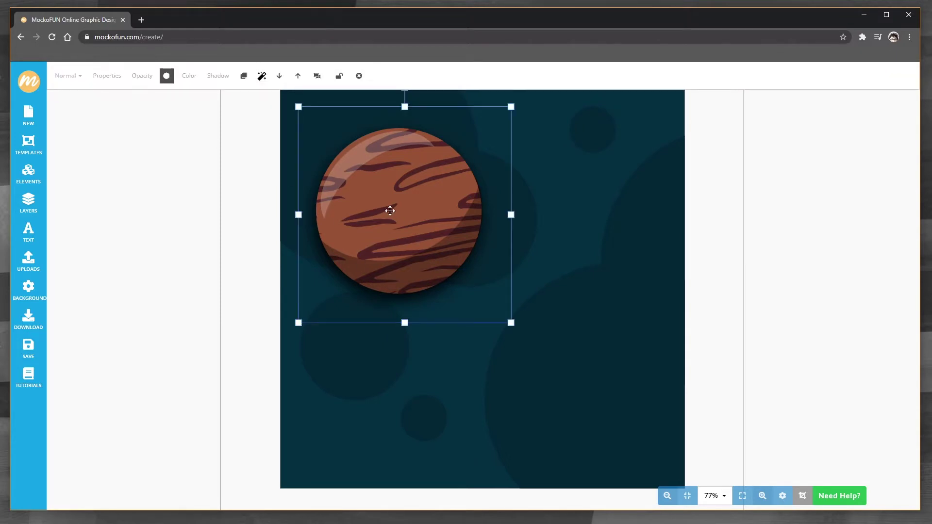
mouse_move(390, 210)
mouse_down()
mouse_move(434, 250)
mouse_move(394, 200)
mouse_up()
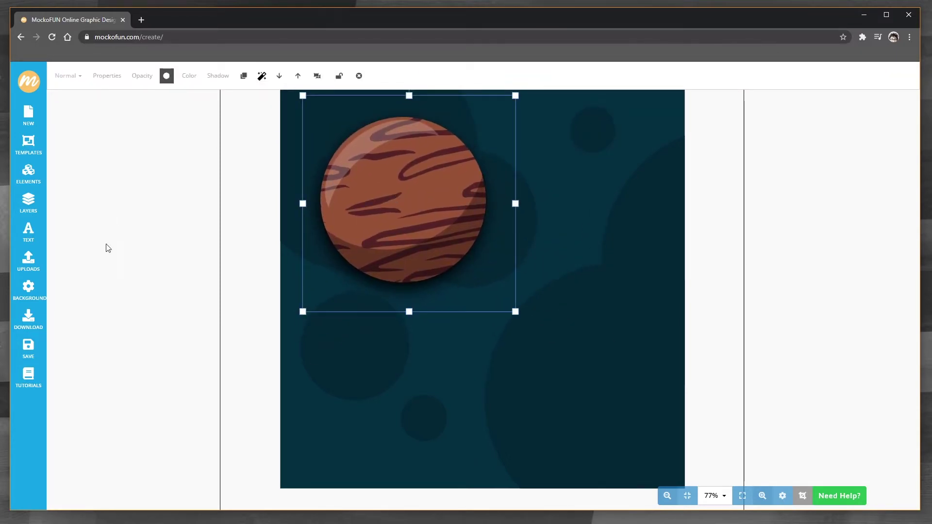
- Add a black square from the geometric shapes to the middle of the canvas
click(21, 206)
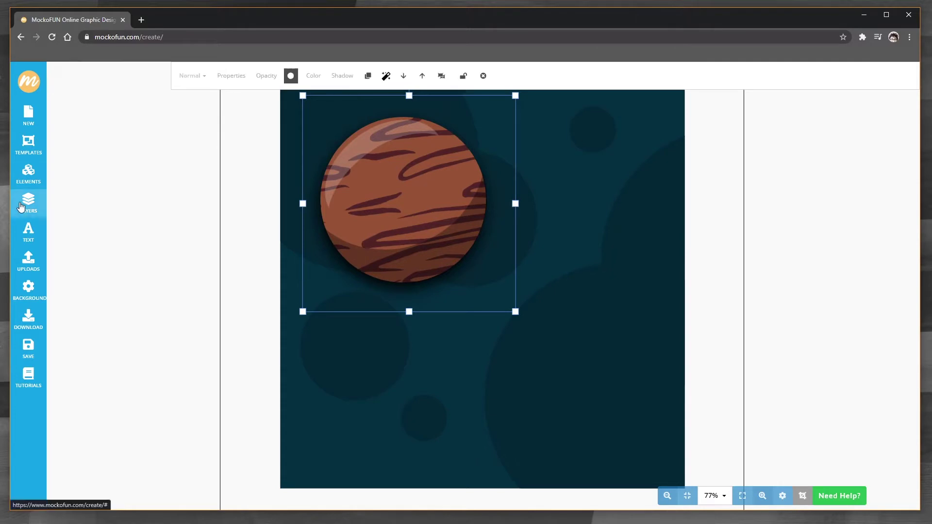
click(28, 171)
click(126, 176)
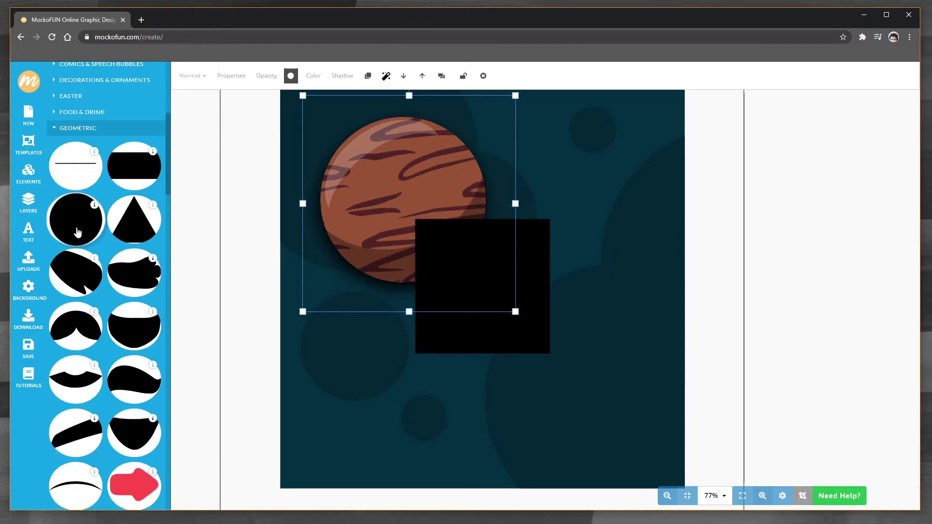
- Add a black circle at the canvas's lower left and a black triangle at the upper right, and shift the square slightly left
drag(465, 272, 344, 360)
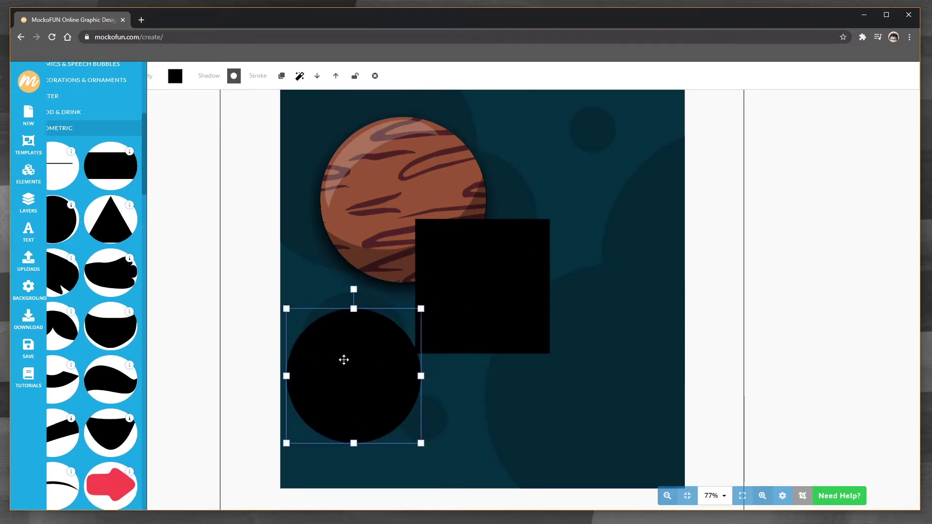
click(28, 175)
drag(536, 282, 608, 184)
drag(453, 287, 426, 285)
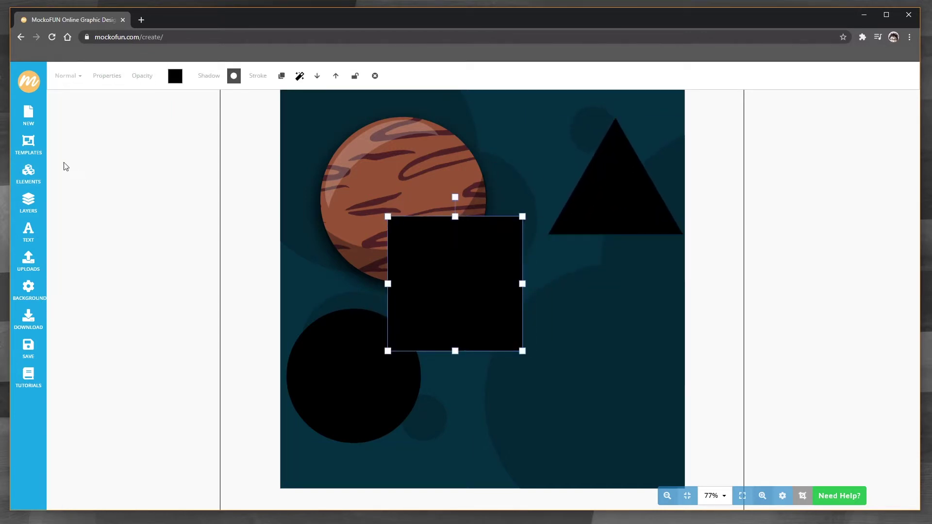
- Duplicate the black circle, flatten the copy into a thin ellipse and place it over the triangle's base
click(418, 364)
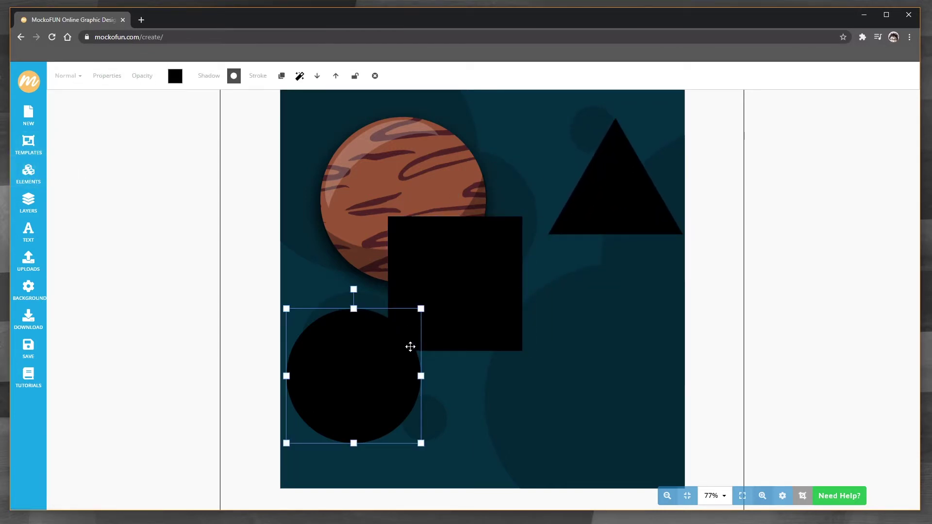
drag(411, 346, 450, 450)
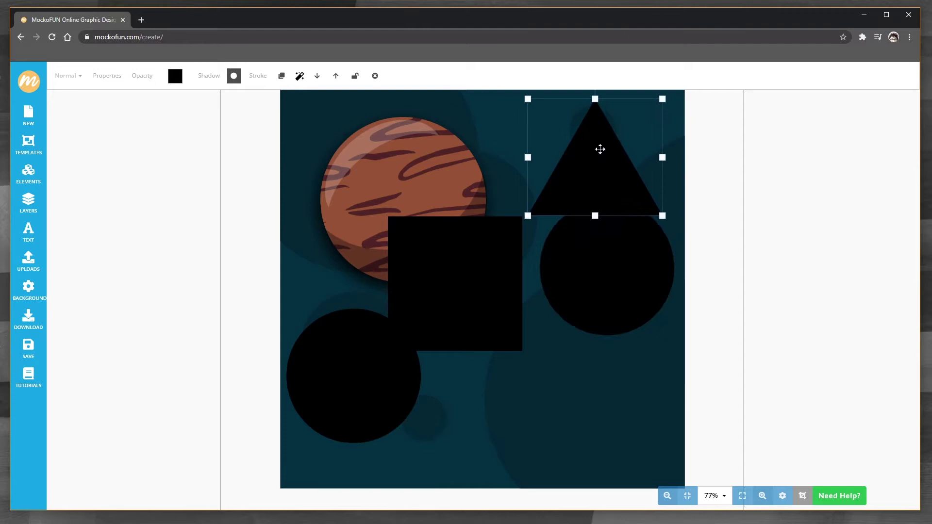
drag(600, 150, 604, 154)
click(590, 294)
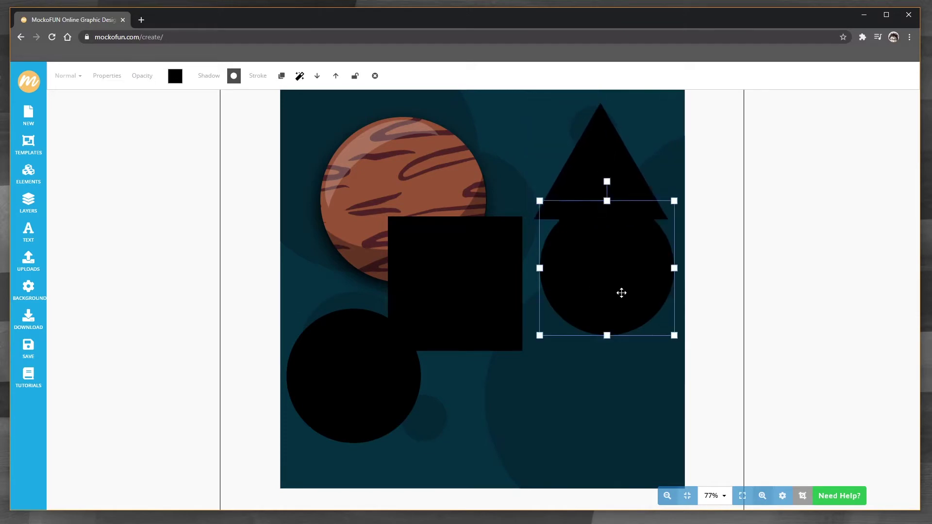
drag(622, 292, 616, 278)
drag(604, 186, 623, 223)
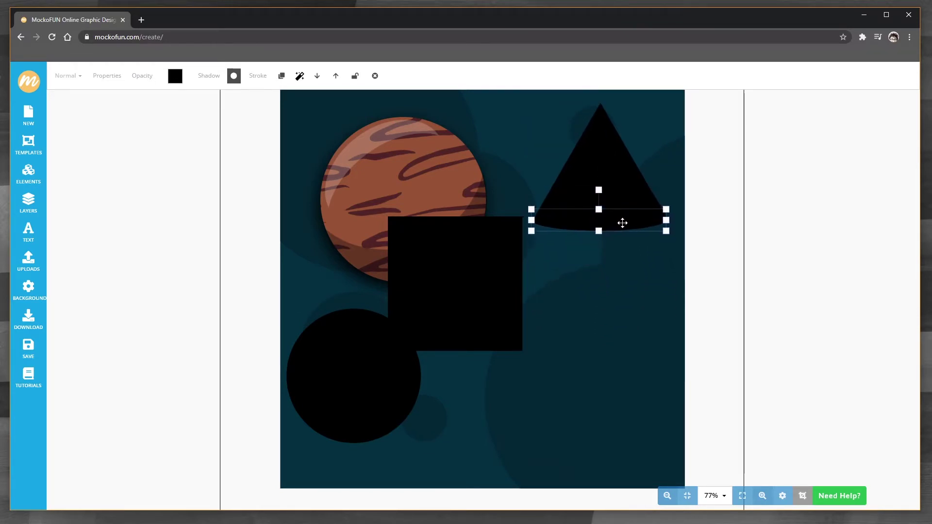
- Align the ellipse's ends precisely with the triangle's bottom corners to form a cone
scroll(623, 223, up, 5)
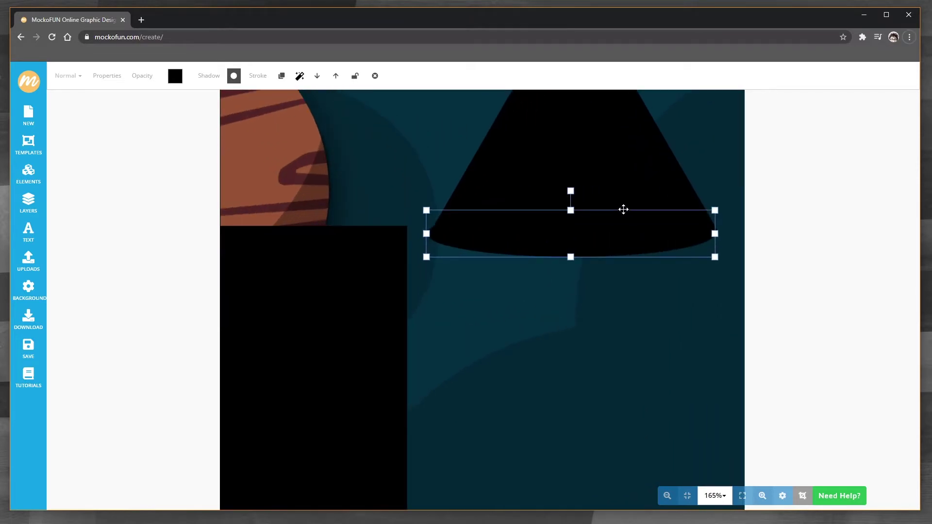
scroll(613, 220, up, 3)
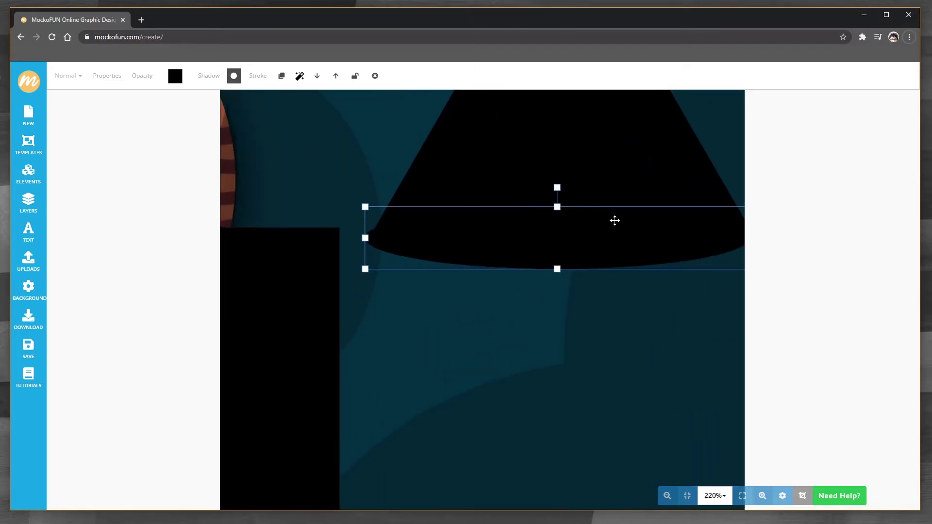
drag(614, 222, 518, 266)
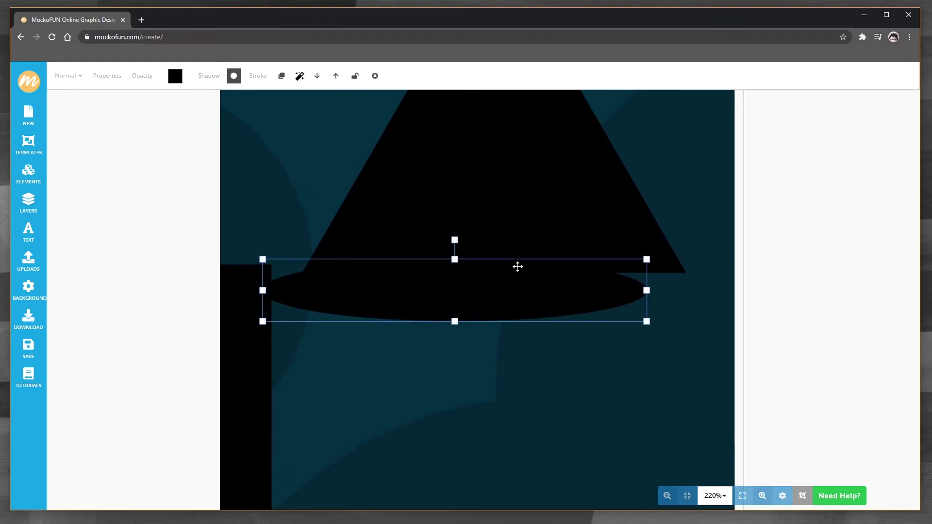
drag(501, 304, 532, 287)
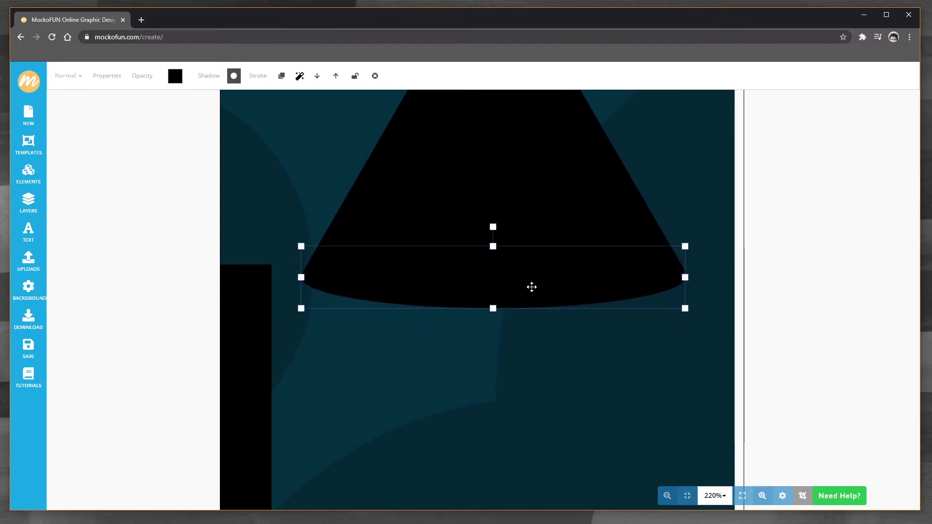
click(516, 371)
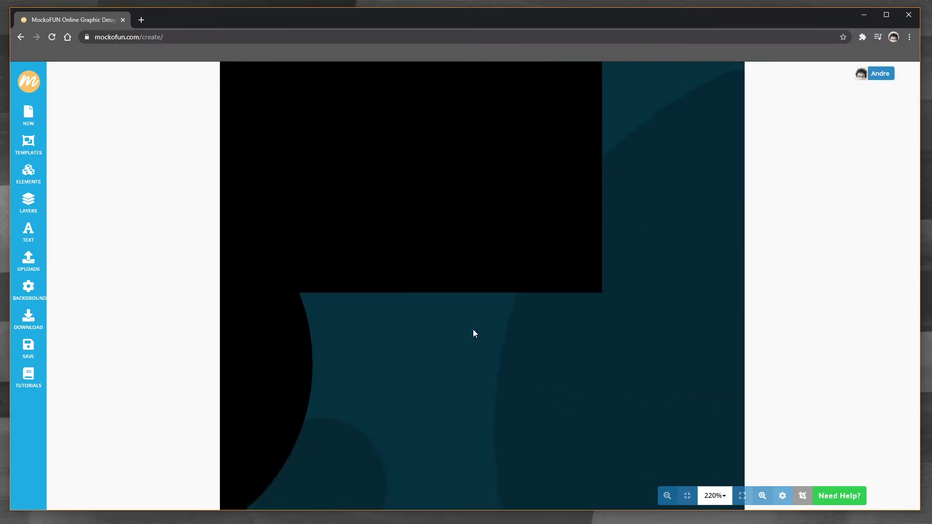
- Flatten the remaining black circle into an ellipse and align it with the square's bottom edge to form a cylinder
drag(470, 352, 470, 345)
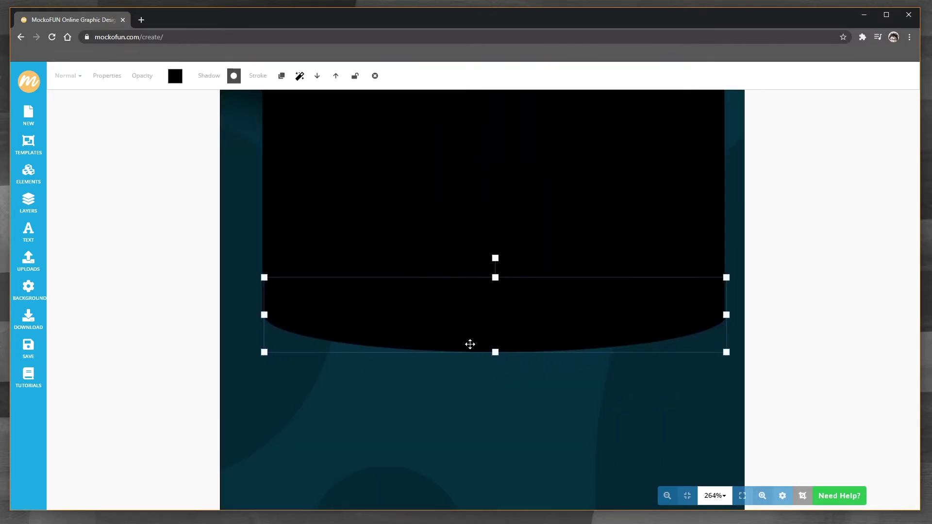
click(493, 414)
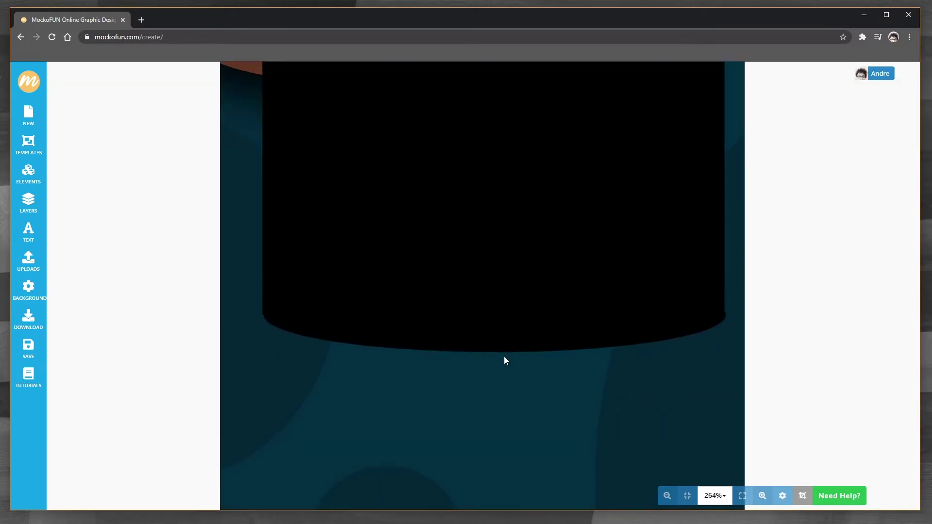
click(476, 347)
click(470, 416)
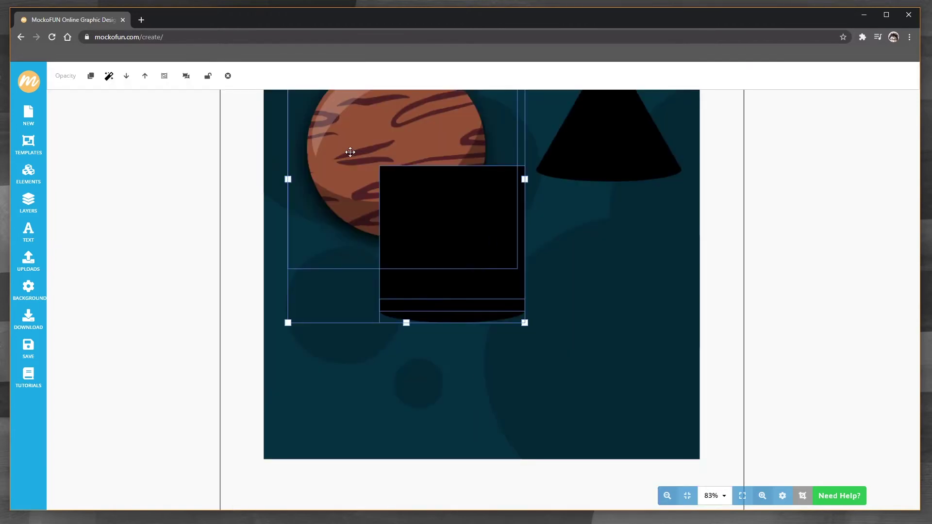
- Group the cylinder's parts and the cone's parts separately, and move the cone above the cylinder near the canvas's middle
click(396, 397)
click(473, 289)
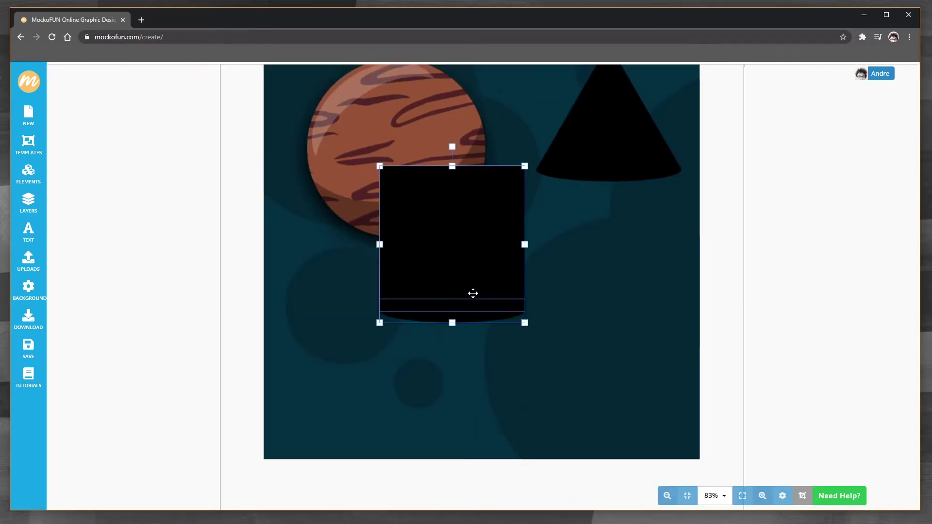
click(487, 167)
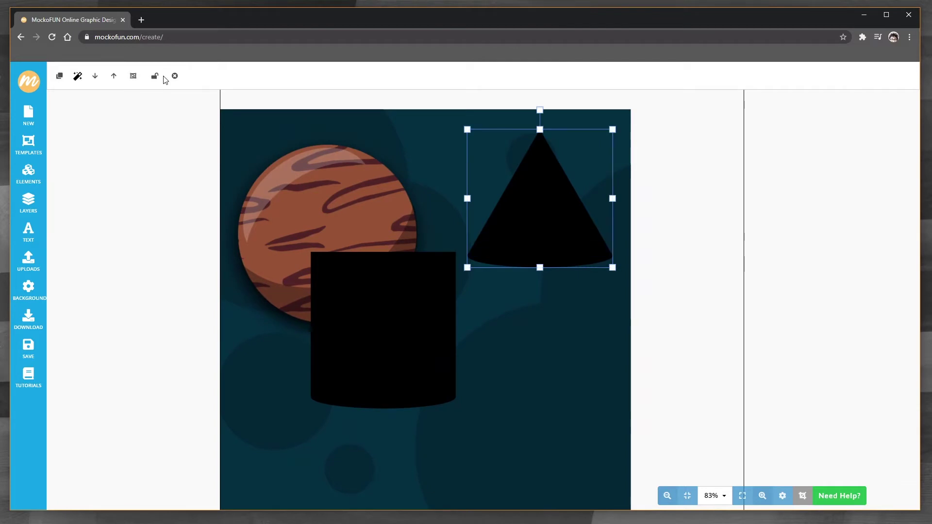
drag(369, 308, 424, 360)
drag(538, 225, 453, 249)
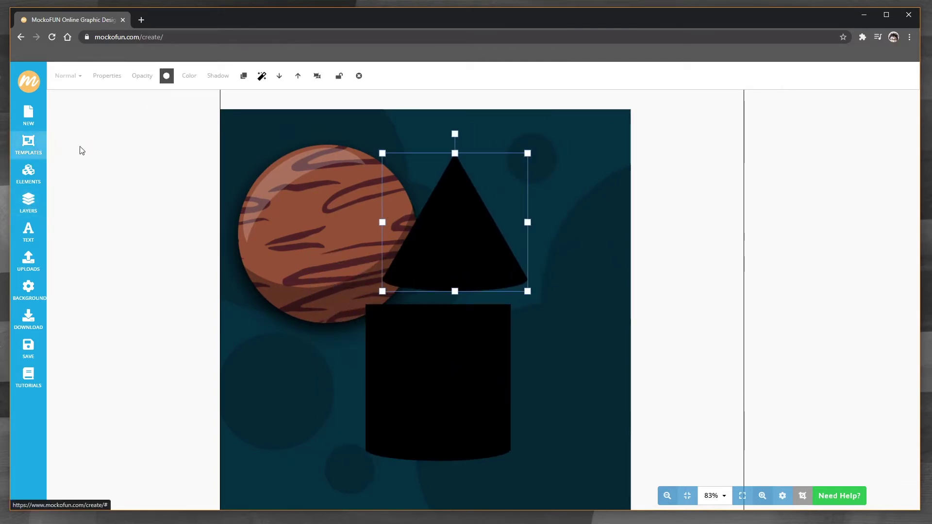
click(178, 83)
click(607, 193)
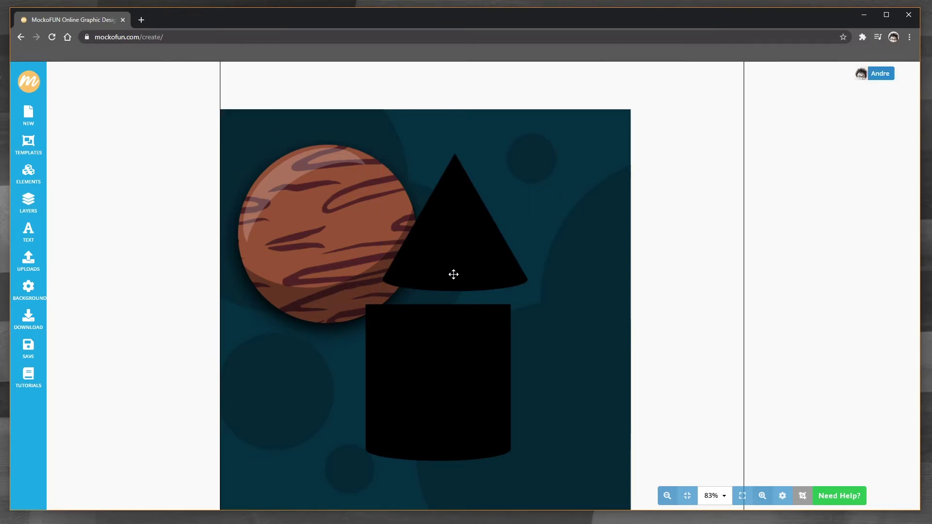
click(453, 274)
click(189, 79)
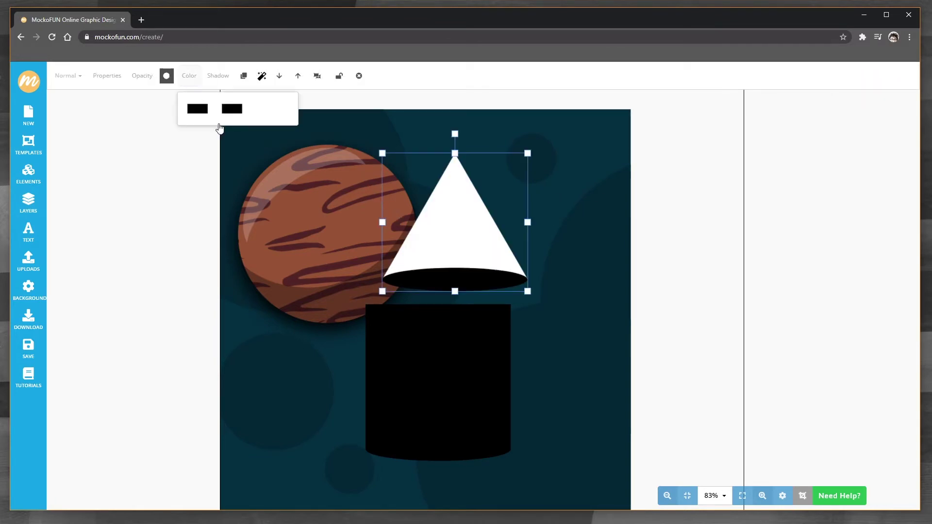
click(449, 227)
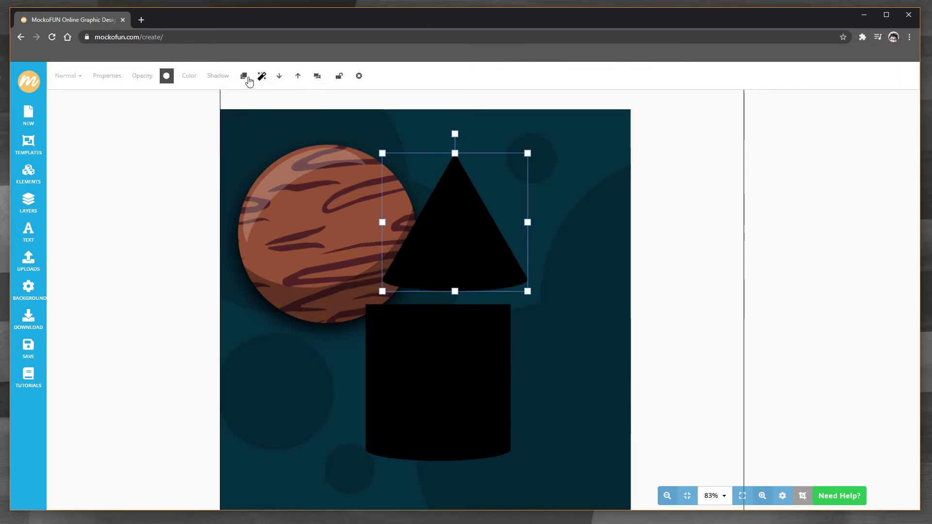
- Ungroup the cone and set its triangle's fill colour to teal green #45b0a0
click(317, 76)
click(445, 232)
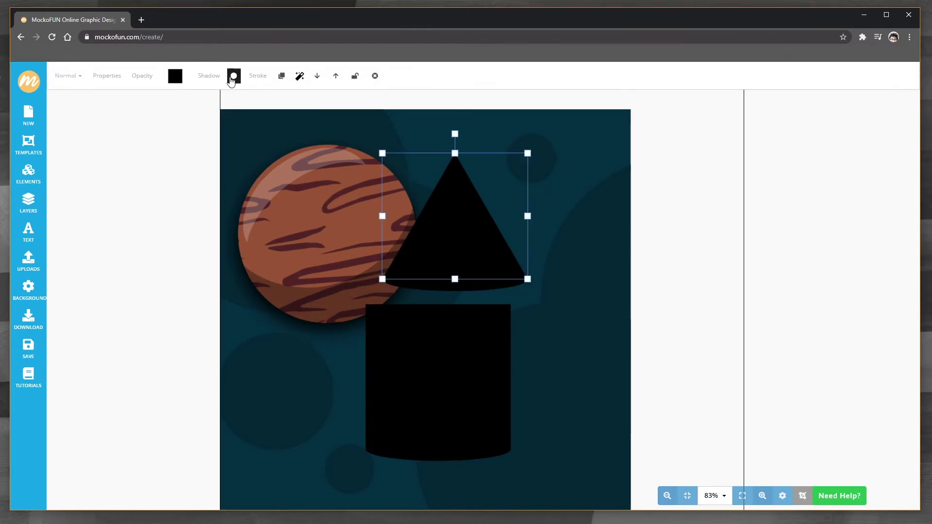
click(176, 76)
click(179, 124)
click(211, 197)
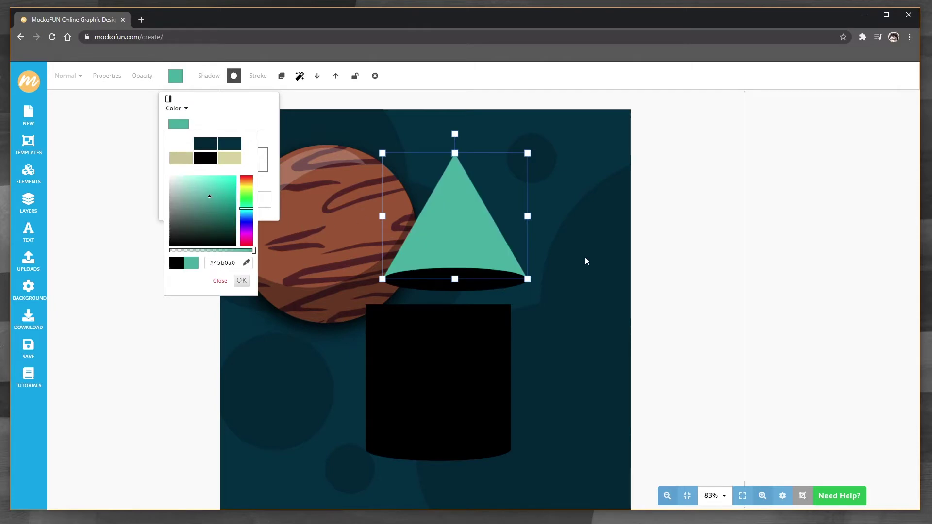
- Copy the triangle's styles to the black ellipse at its base and group both parts of the cone
click(299, 78)
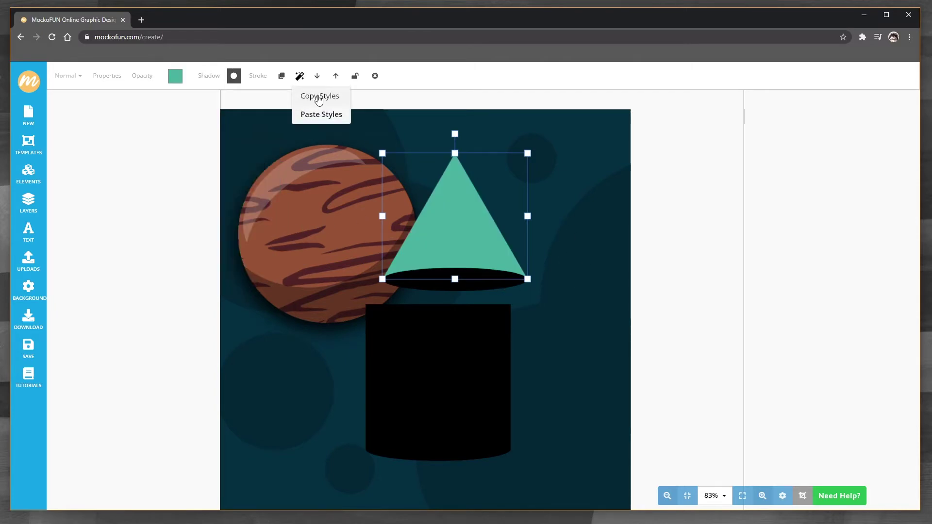
click(319, 100)
click(426, 287)
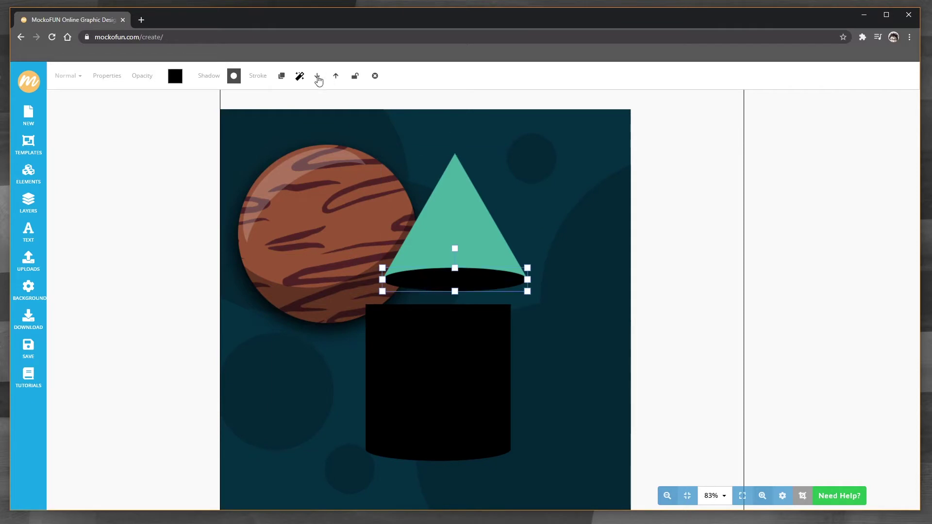
click(299, 78)
click(320, 117)
drag(566, 236, 471, 284)
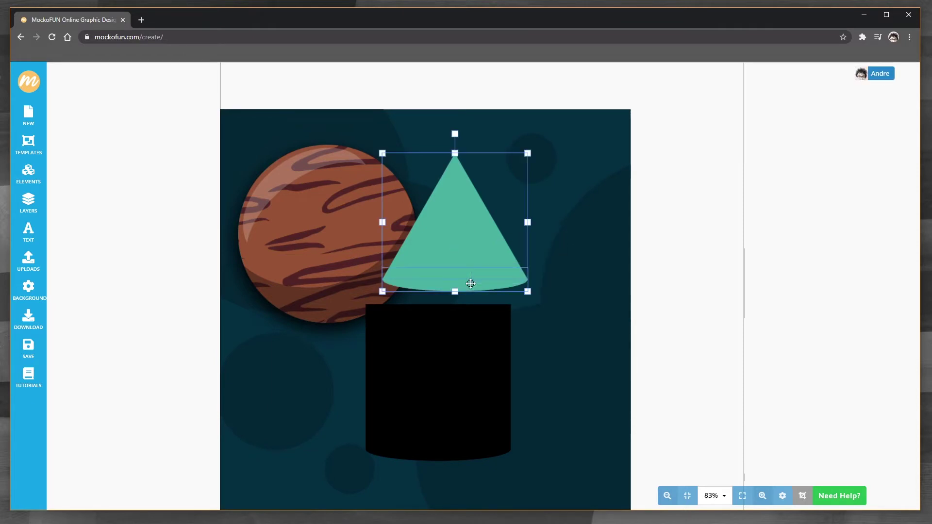
click(129, 225)
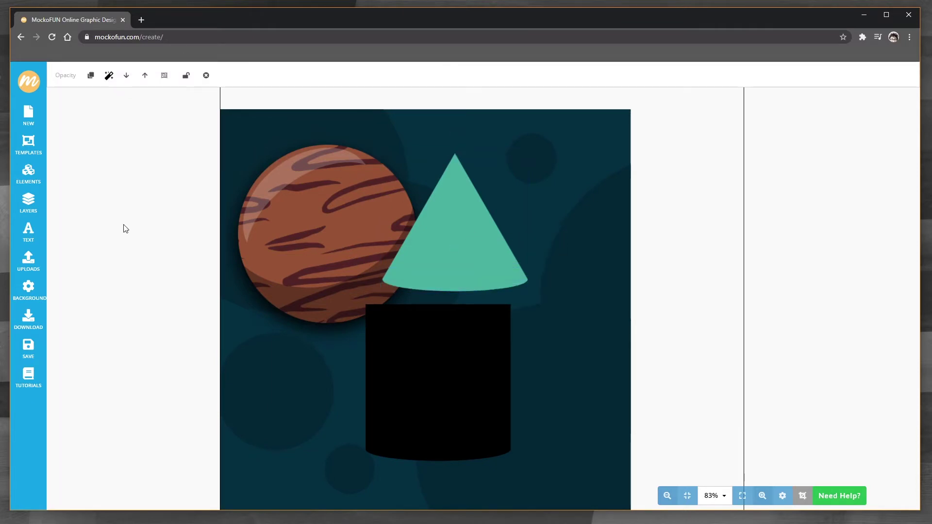
- Add a thin geometric arc, flip it to curve downward, flatten it and lay it across the cone just above its base
click(34, 179)
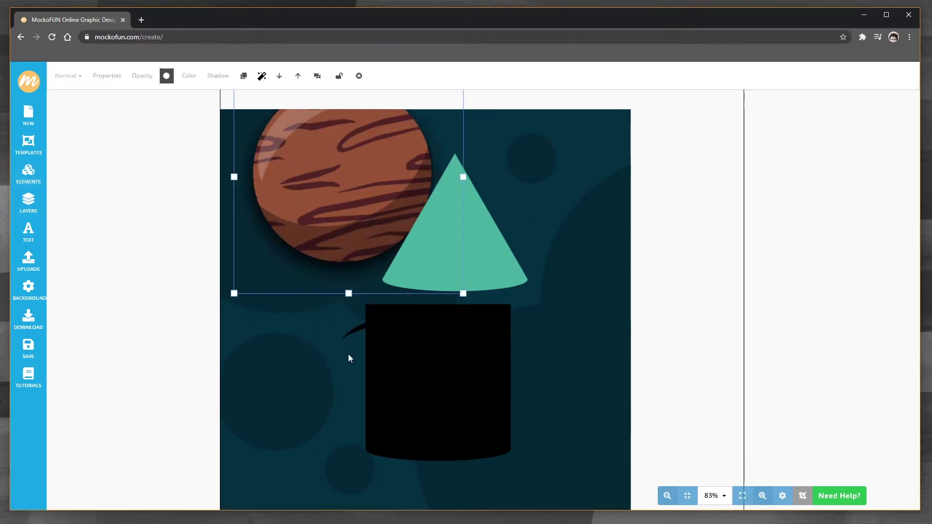
key(ctrl+z)
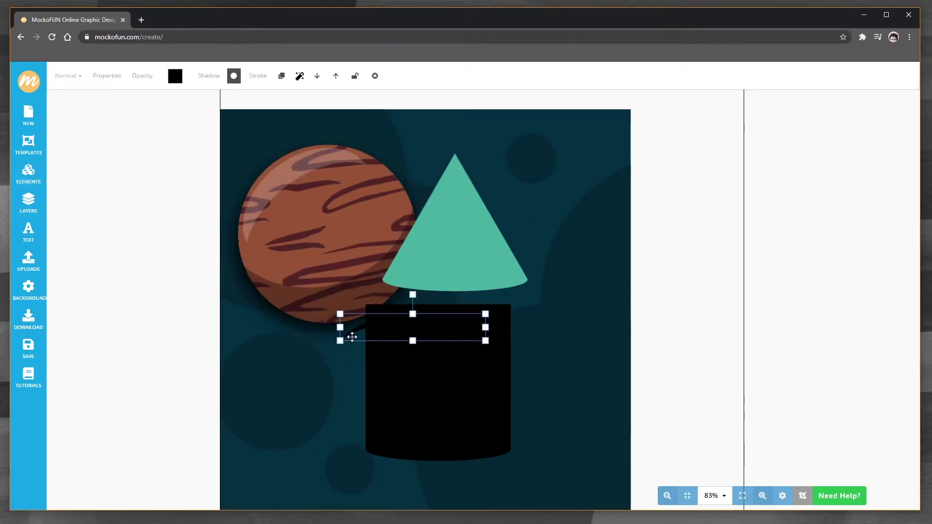
drag(354, 335, 455, 228)
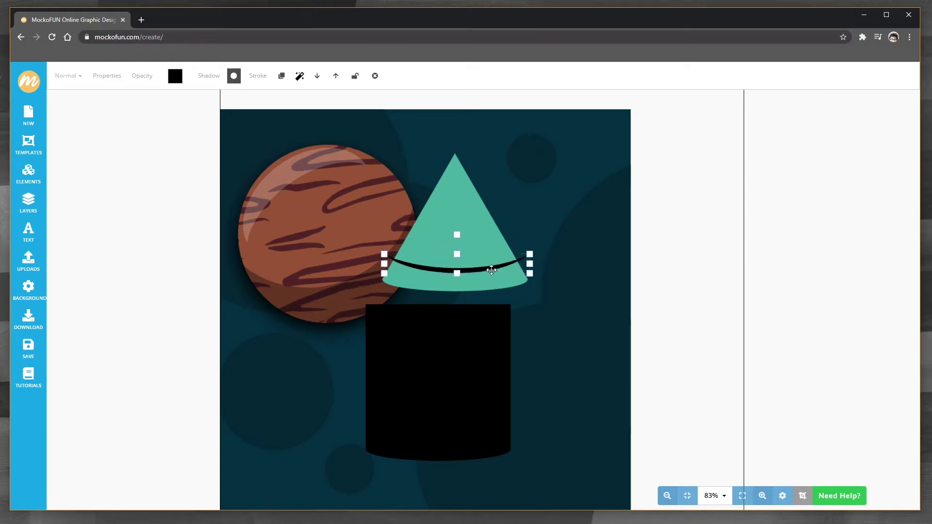
drag(491, 270, 455, 270)
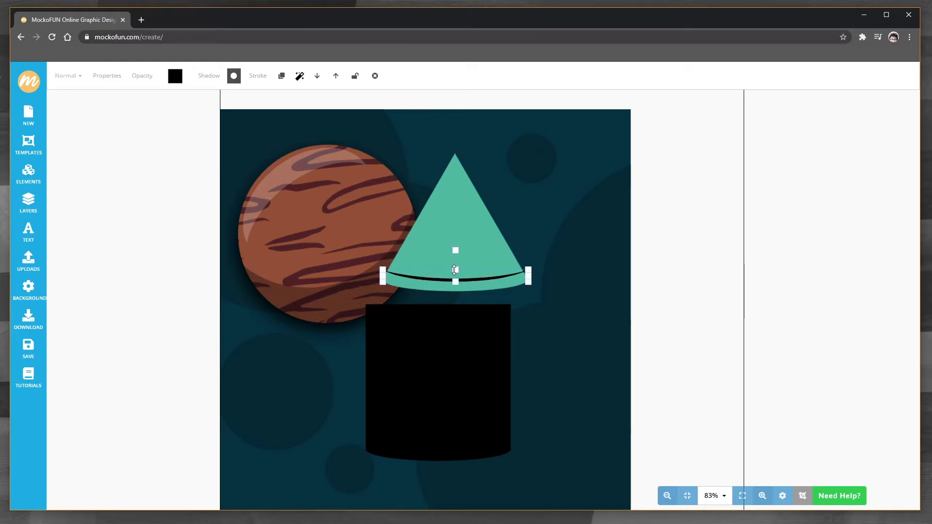
- Set the curved stripe's colour to light mint #a3dad1
click(175, 75)
click(186, 185)
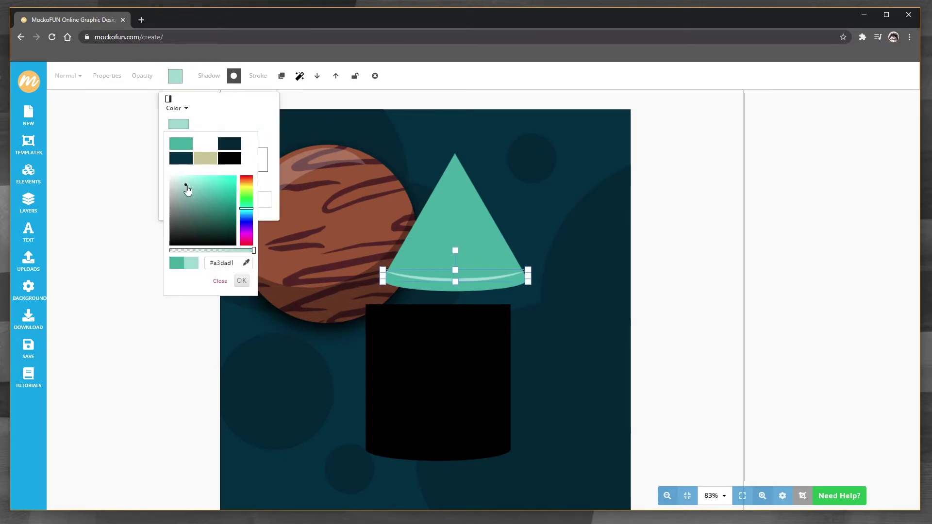
click(241, 281)
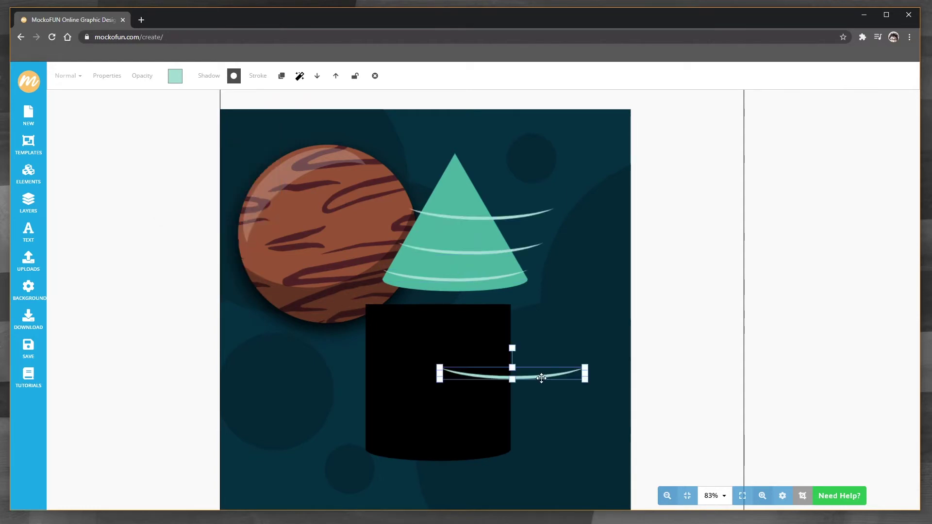
- Lay a fourth mint stripe near the cone's tip and resize, flatten and centre the upper stripes to span the cone's width
drag(539, 377, 518, 190)
click(459, 210)
scroll(458, 209, up, 10)
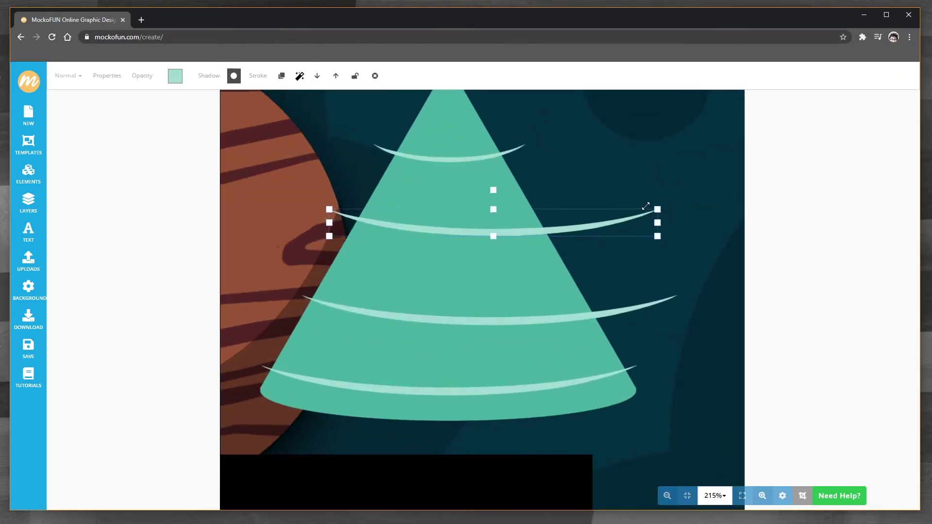
drag(646, 206, 510, 179)
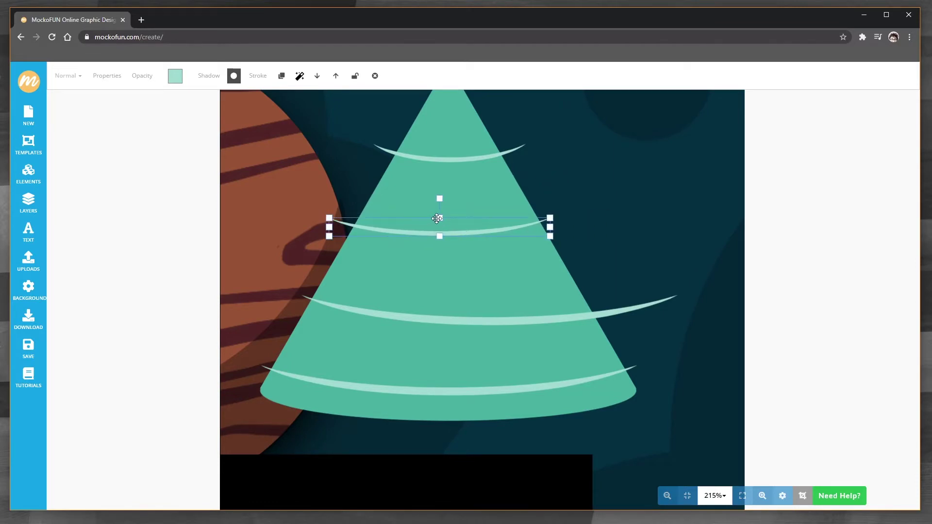
drag(439, 238, 483, 237)
drag(567, 210, 555, 211)
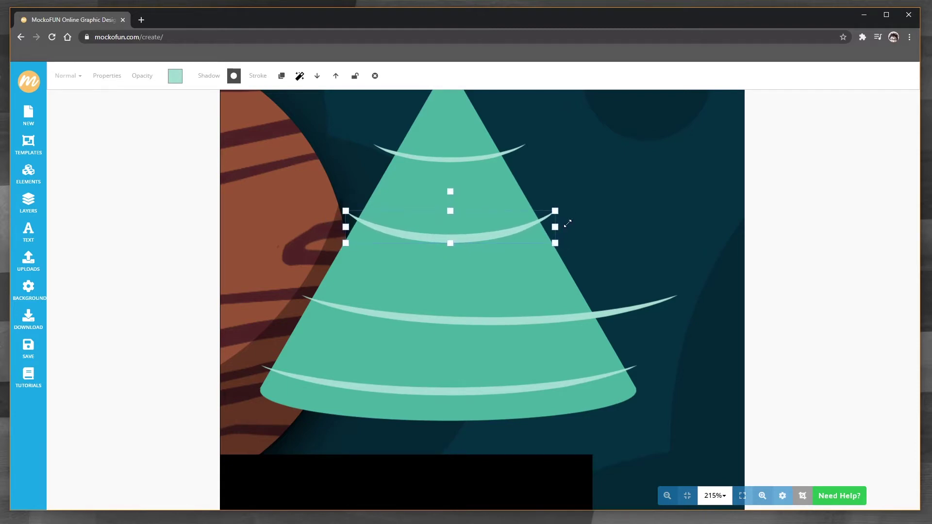
drag(450, 209, 450, 220)
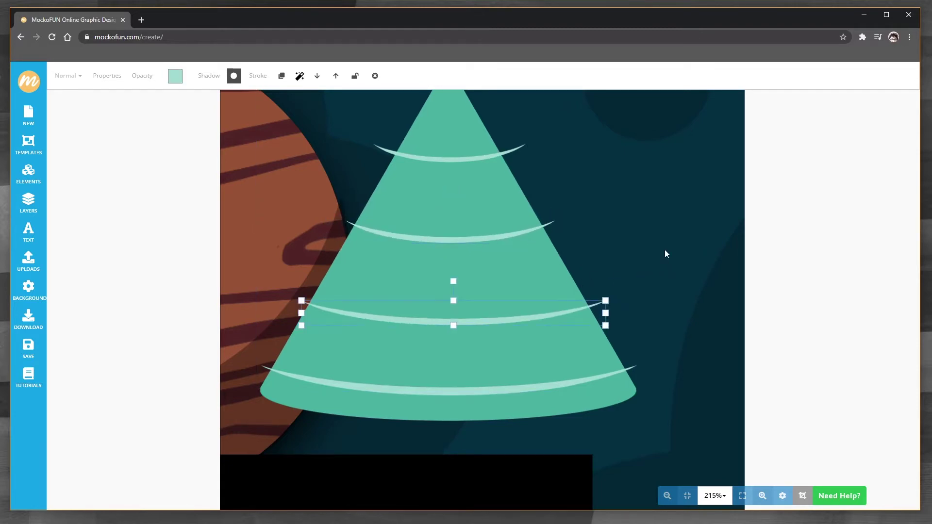
click(608, 139)
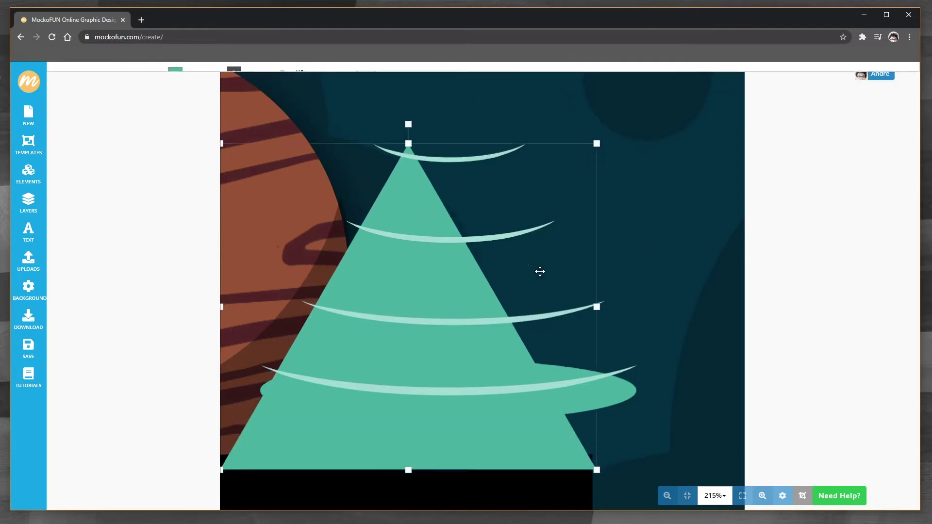
- Move the displaced teal triangle back under its stripes and group the whole cone with its four stripes
drag(540, 272, 620, 125)
click(723, 376)
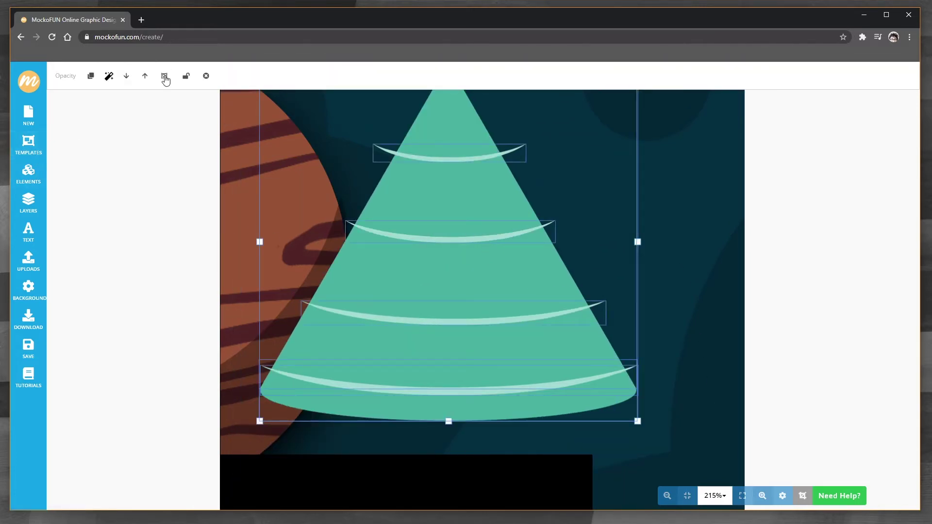
click(165, 78)
scroll(626, 243, down, 5)
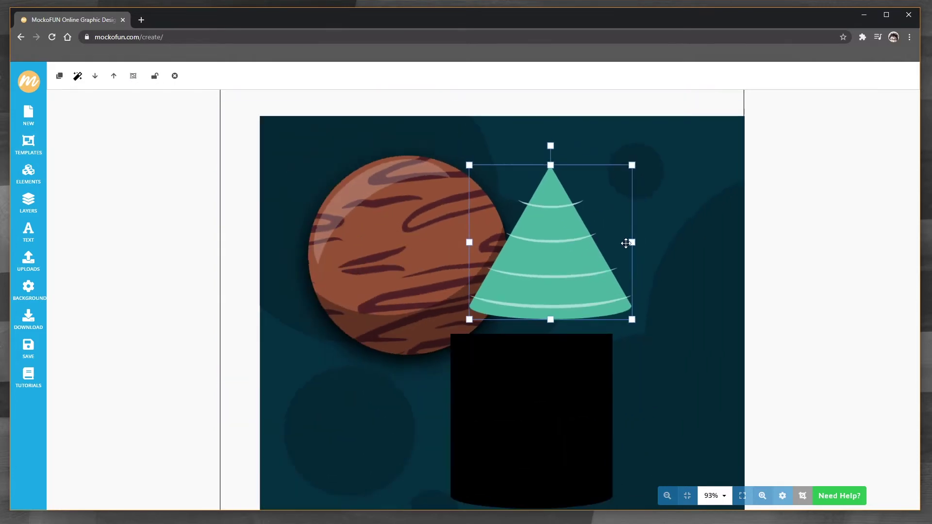
- Fill the black cylinder below the cone with a neutral light grey
drag(662, 361, 620, 220)
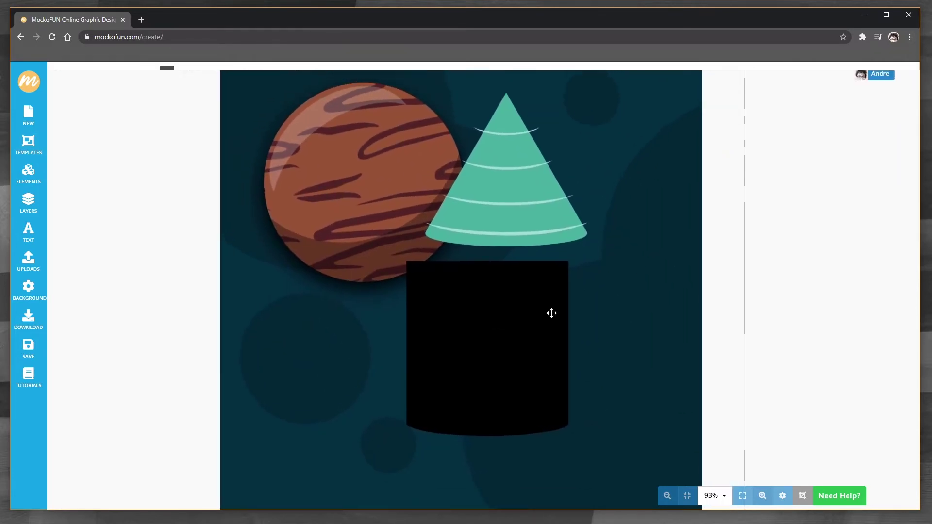
click(473, 356)
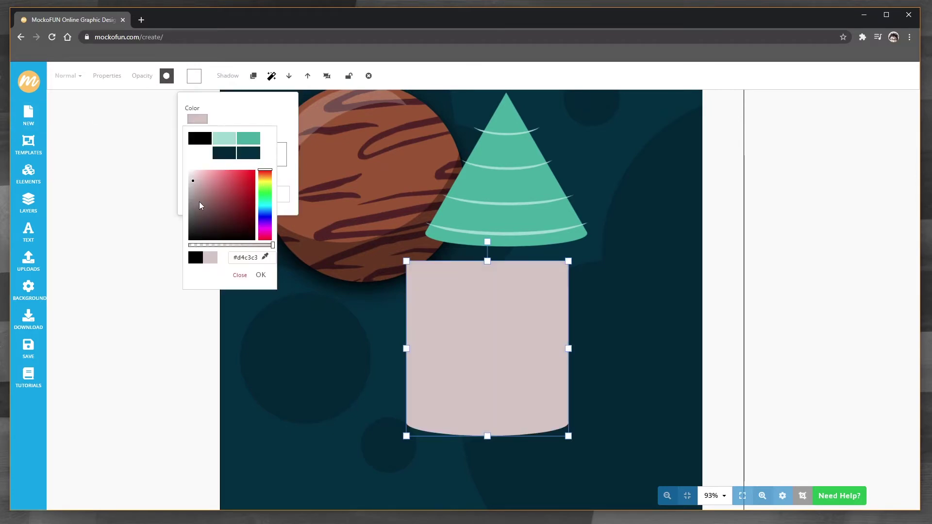
drag(200, 202, 179, 183)
click(645, 284)
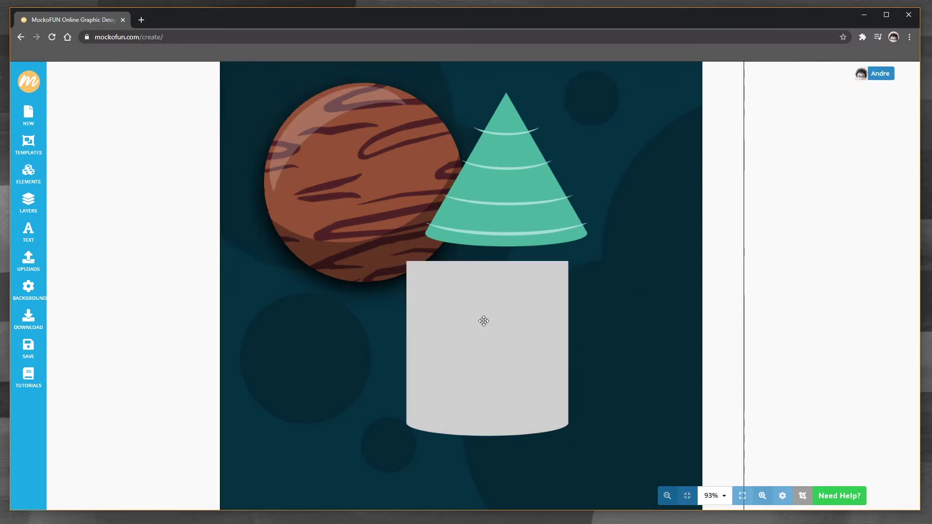
click(558, 213)
click(513, 333)
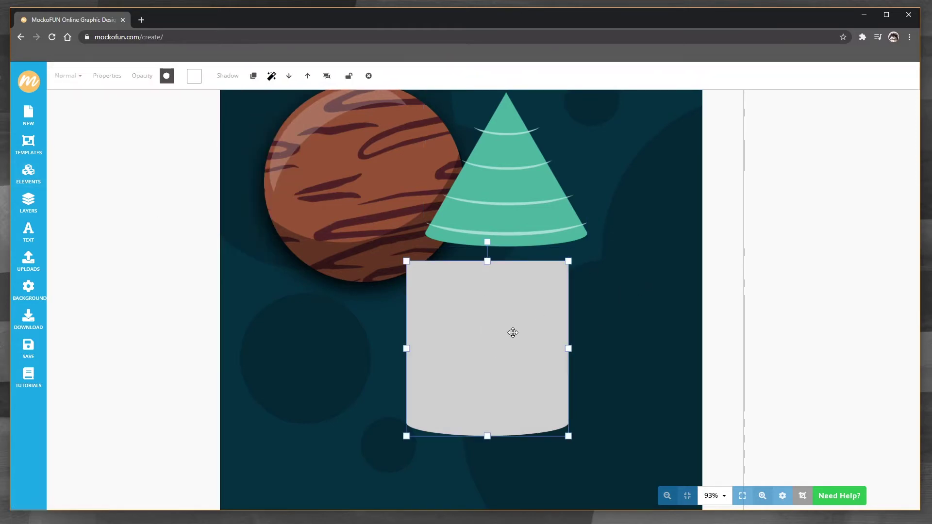
click(663, 327)
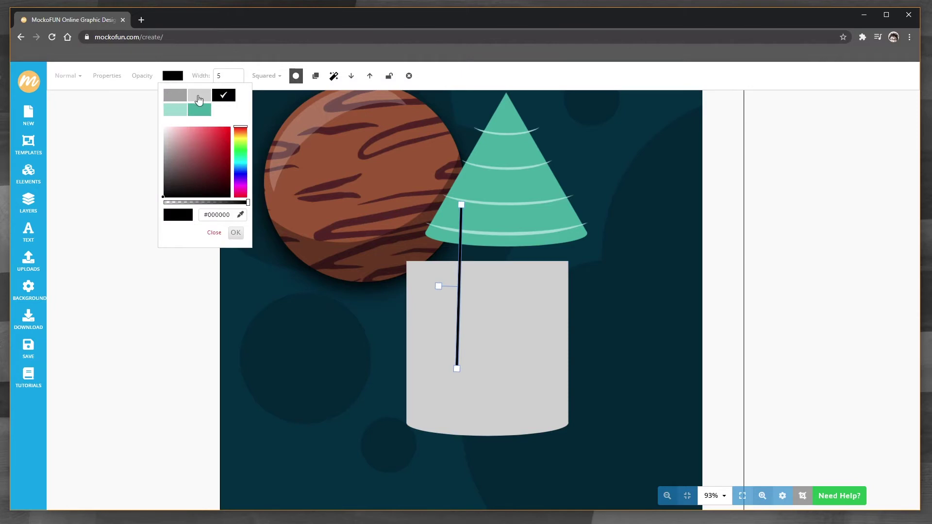
- Colour the straight line grey #a1a1a1 and lay three such lines at different angles over the cylinder as panel seams
click(176, 95)
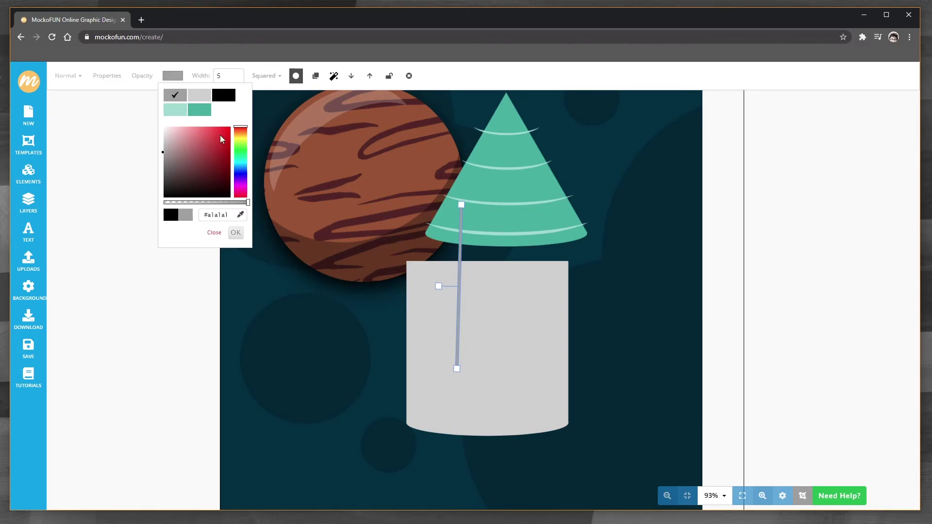
drag(461, 231, 456, 292)
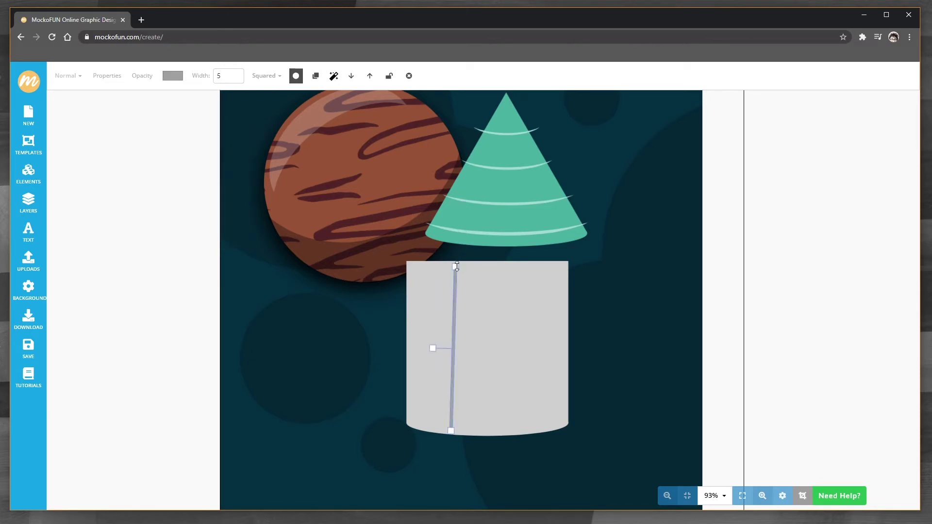
drag(433, 348, 432, 346)
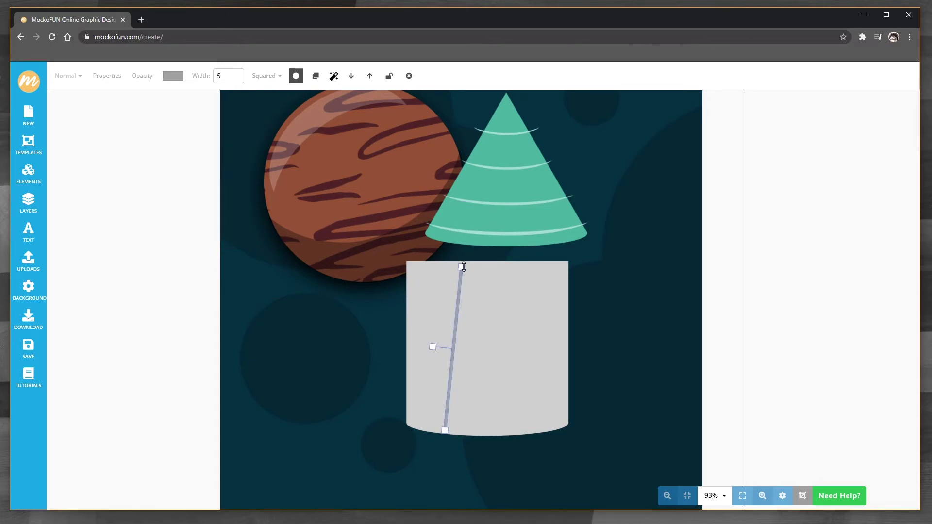
drag(462, 267, 462, 259)
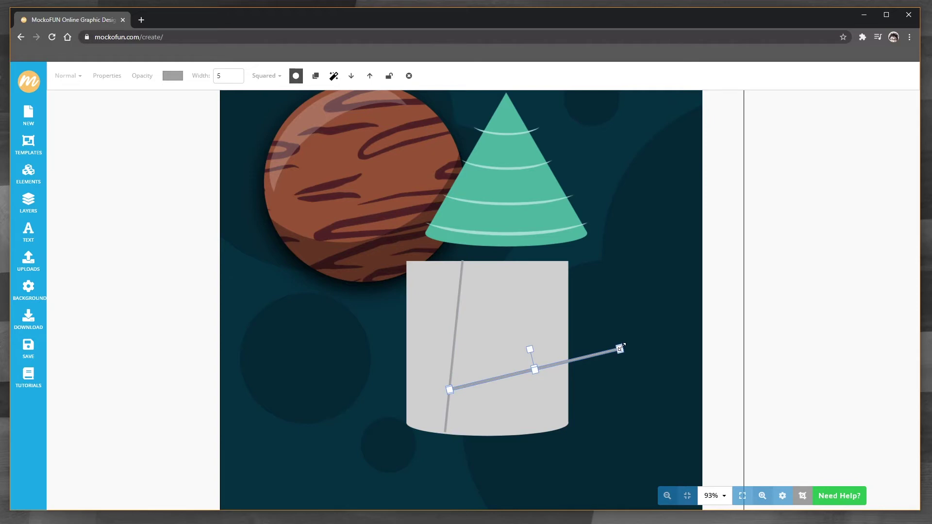
drag(620, 349, 576, 354)
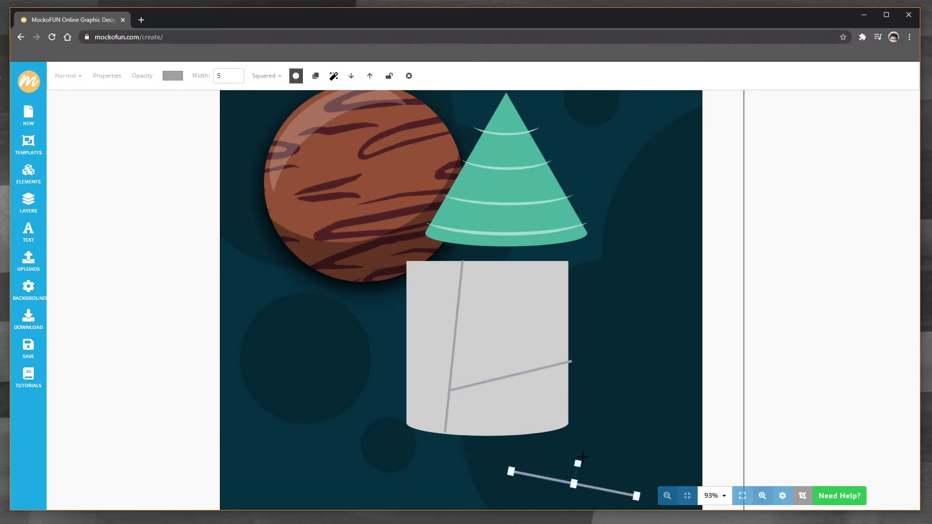
drag(582, 457, 554, 406)
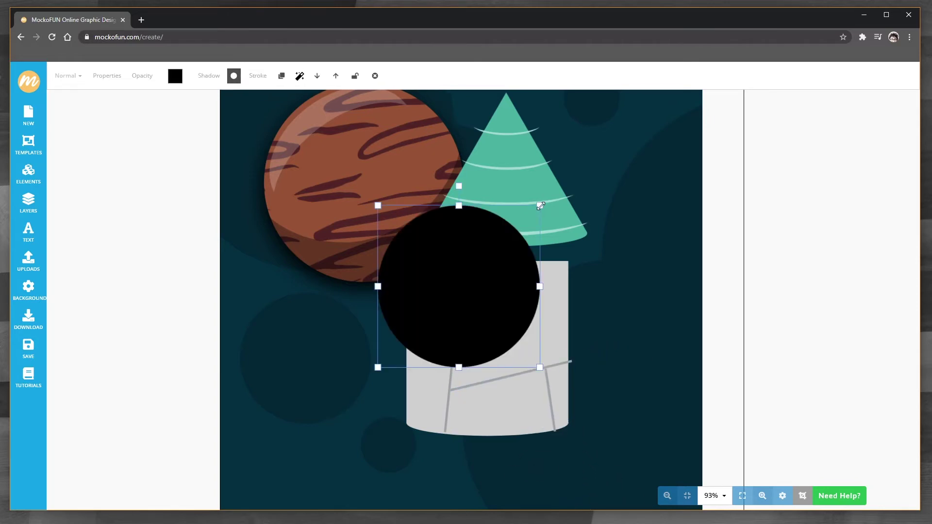
- Shrink the new black circle to a tiny dot and fill it with the same grey as the seam lines
drag(539, 205, 388, 358)
click(175, 76)
click(179, 126)
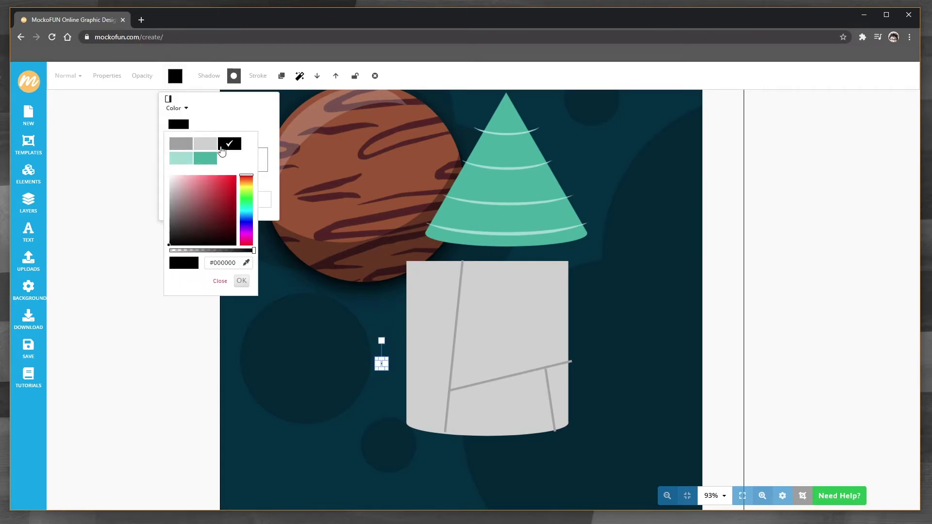
click(180, 146)
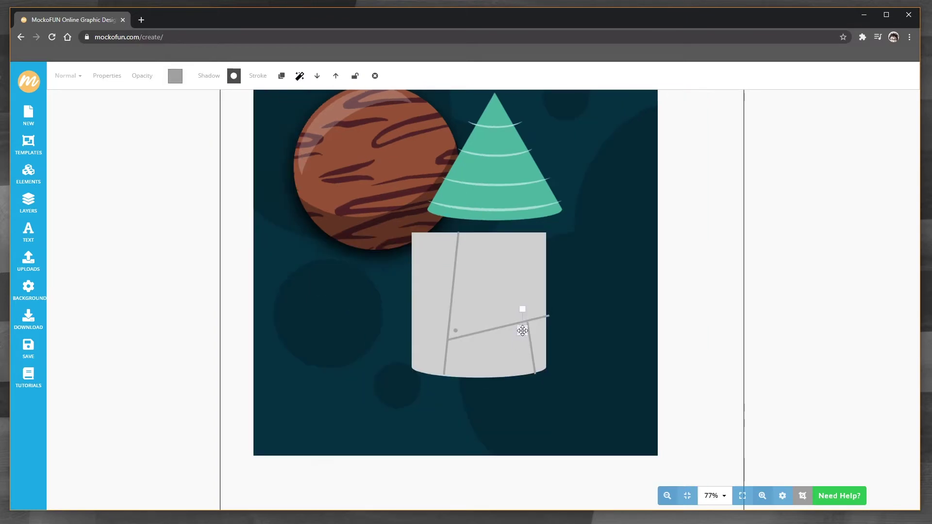
- Place copies of the grey dot beside the seams at the corners of the cylinder's panels as rivets
key(ctrl+z)
drag(508, 420, 538, 364)
click(346, 323)
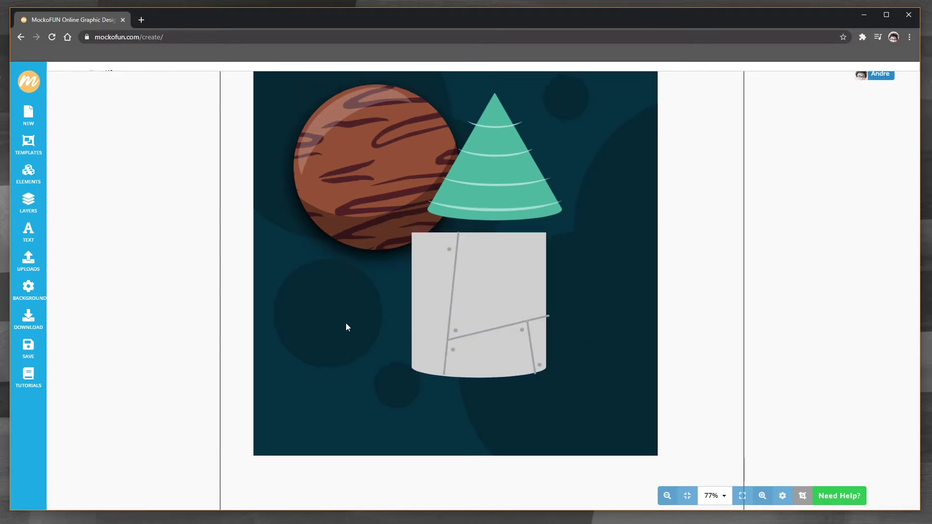
- Add a black circle about half the cylinder's width and centre it on the cylinder as a window frame
click(38, 177)
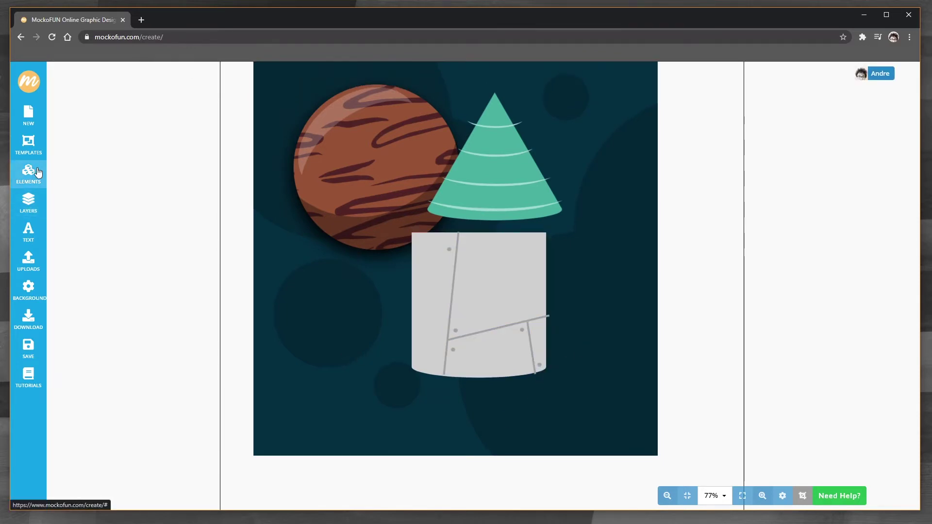
click(117, 265)
drag(476, 239, 505, 263)
drag(551, 212, 489, 273)
drag(449, 302, 479, 291)
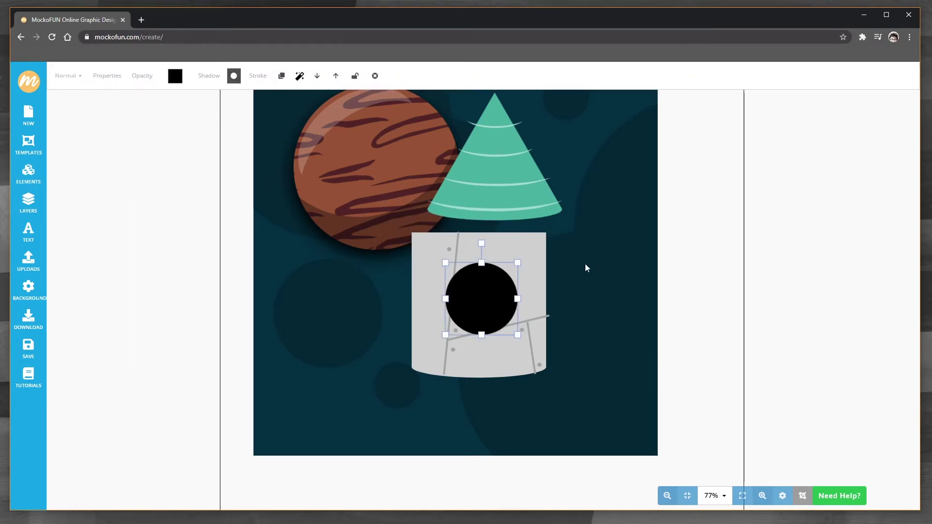
- Duplicate the black circle, shrink the copy to sit centred inside the original and fill it with muted teal
key(ctrl+v)
drag(538, 386, 504, 305)
click(549, 401)
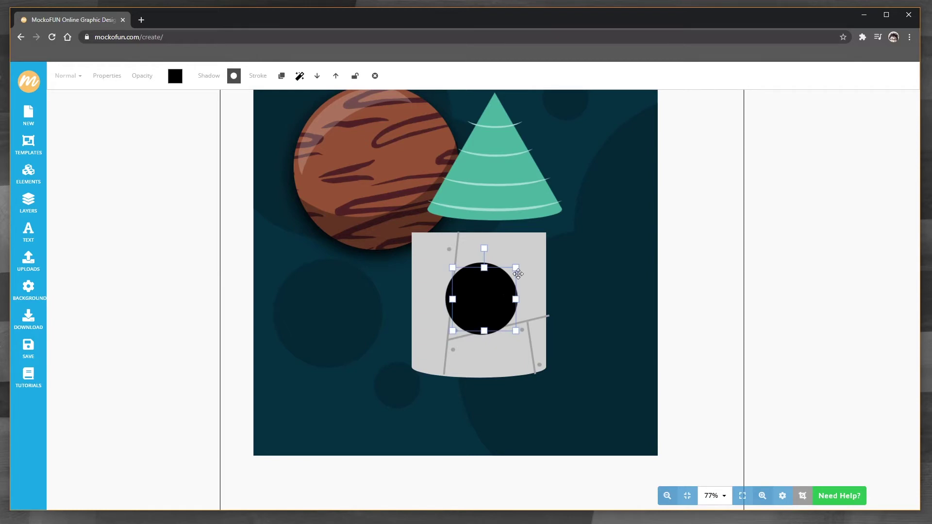
drag(516, 267, 482, 295)
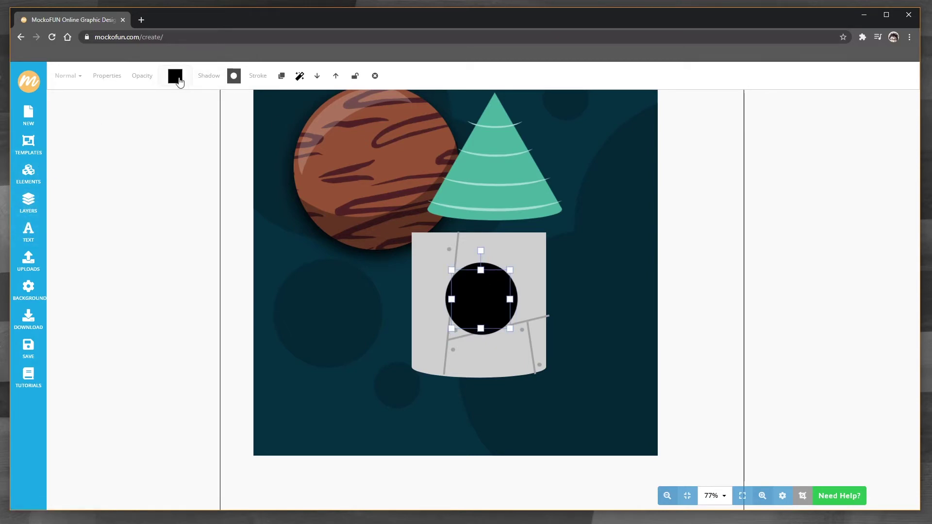
click(176, 77)
- Add a crescent shape, fit it along the upper-left inner edge of the teal window and colour it light teal as a highlight
click(77, 257)
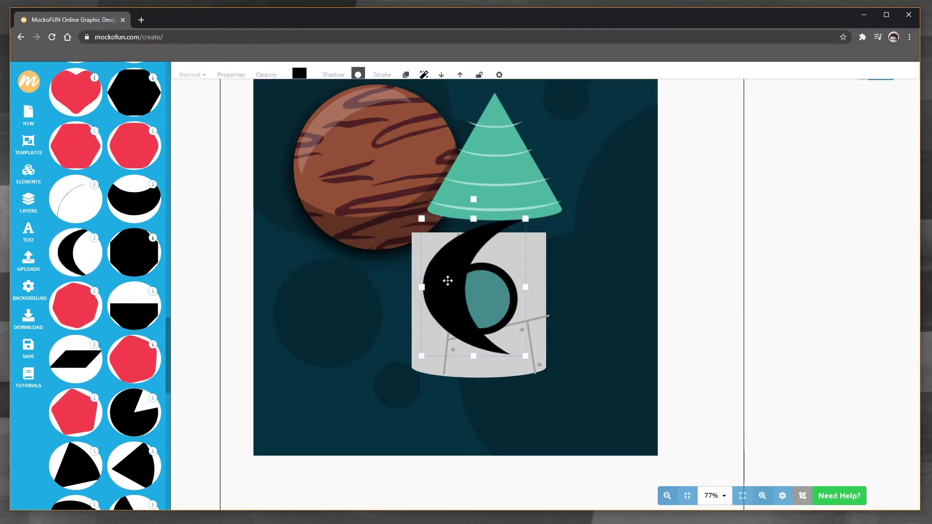
drag(448, 281, 447, 279)
drag(524, 216, 464, 271)
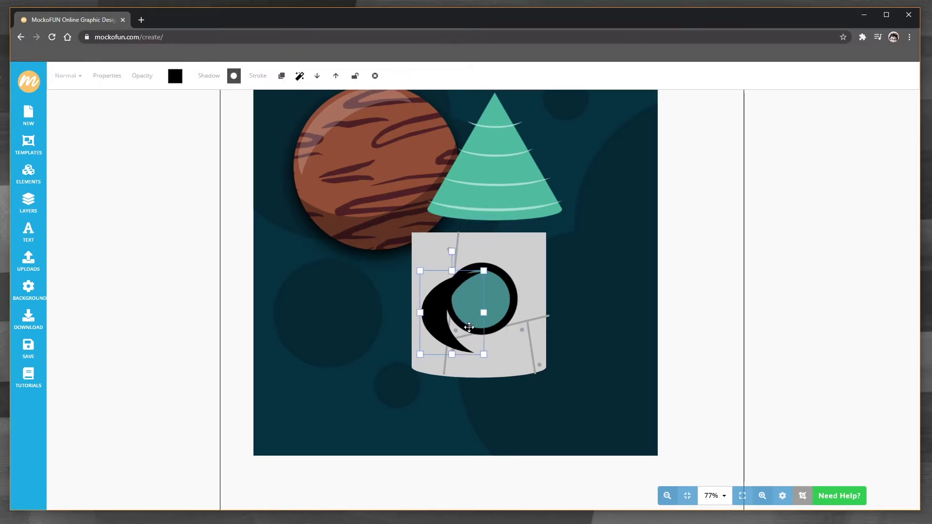
click(175, 76)
click(189, 144)
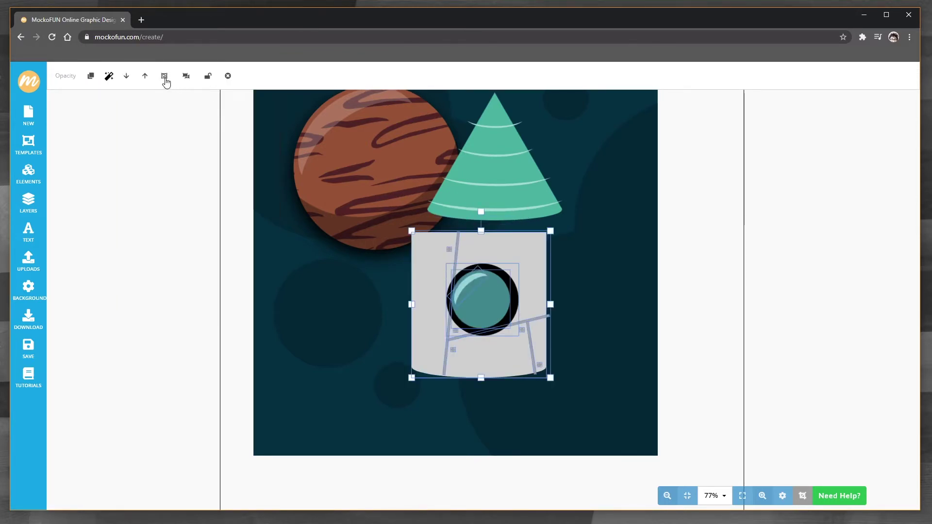
- Group the cylinder with its seams, rivets and window, and move it with the cone seated on top clear of the planet
click(165, 76)
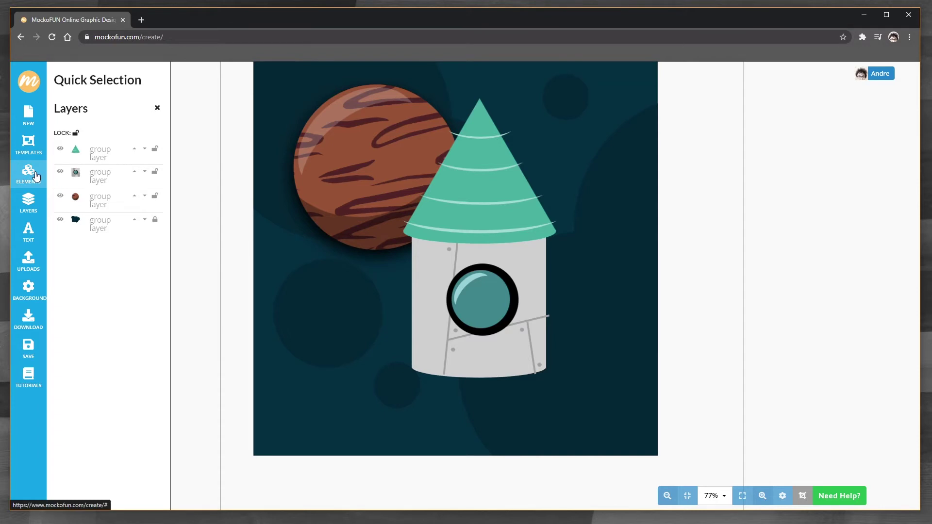
drag(589, 183, 473, 349)
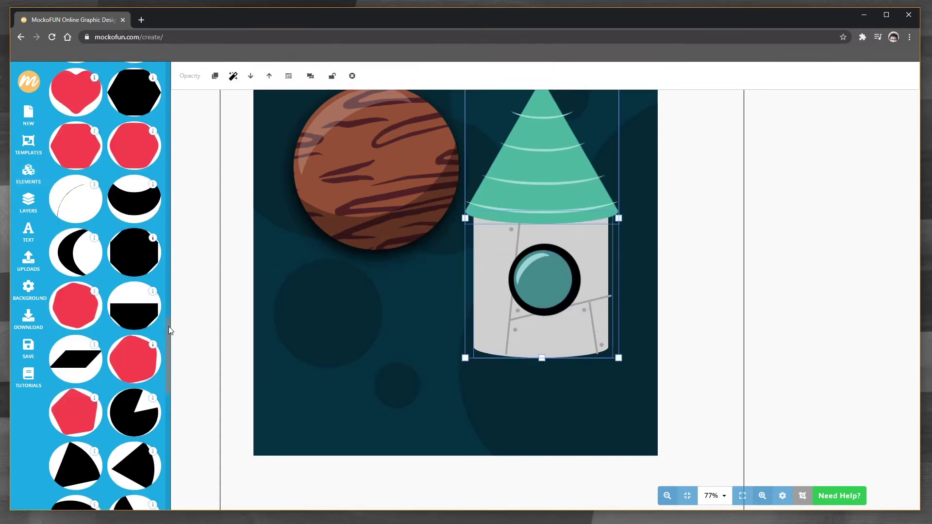
- Add a parallelogram, shorten and tilt it slightly clockwise, and place it at the cylinder's lower-left base as a fin
scroll(169, 334, down, 2)
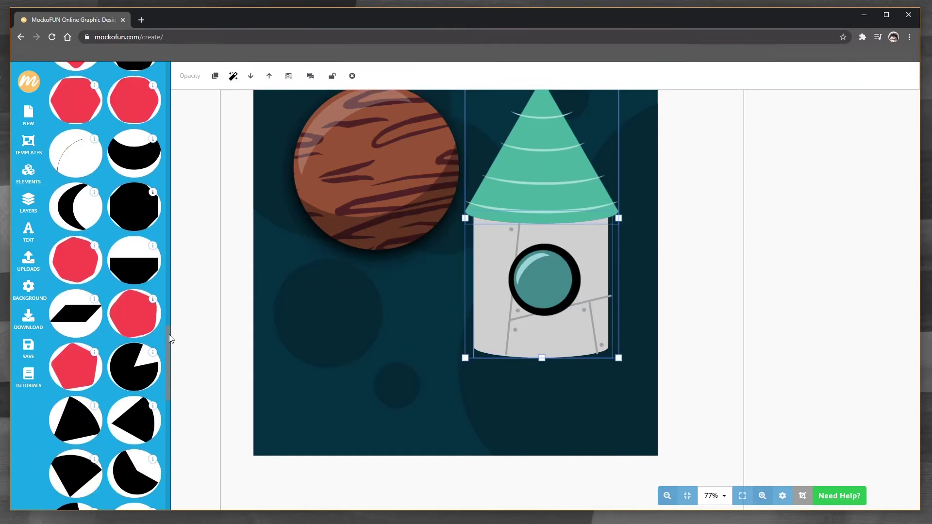
click(80, 317)
click(432, 241)
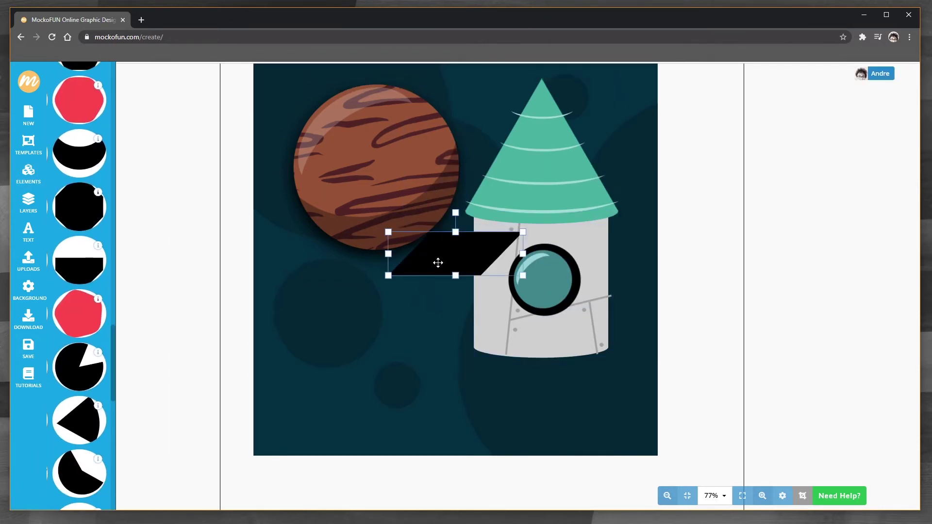
drag(437, 260, 445, 359)
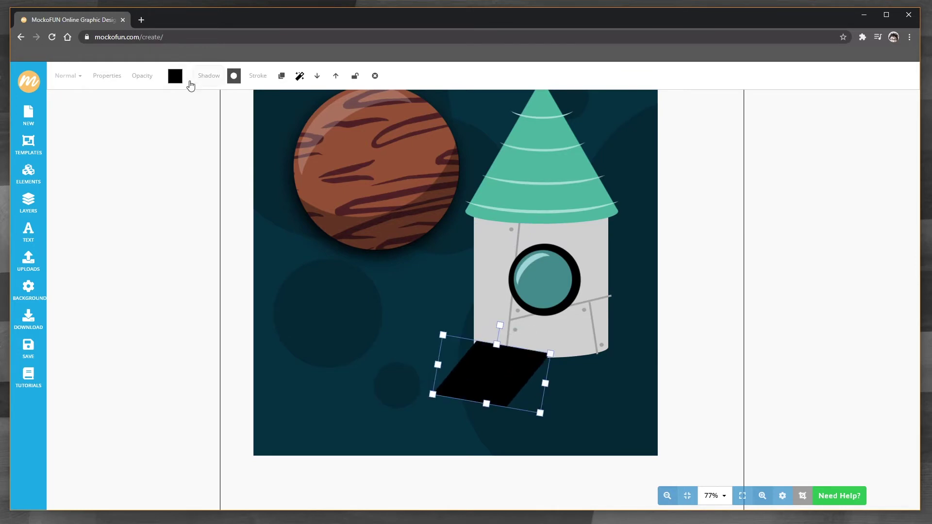
- Set the parallelogram's fill colour to grey #a1a1a1
click(175, 76)
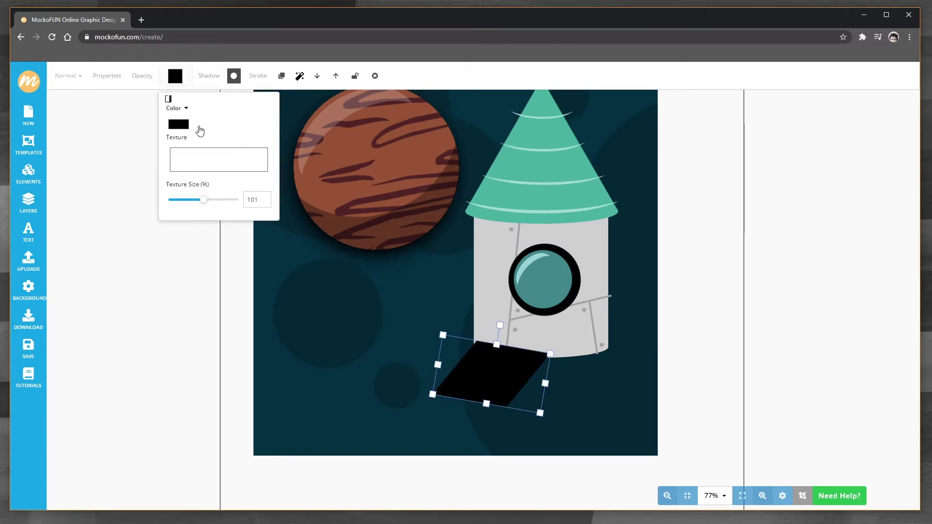
click(182, 125)
click(192, 156)
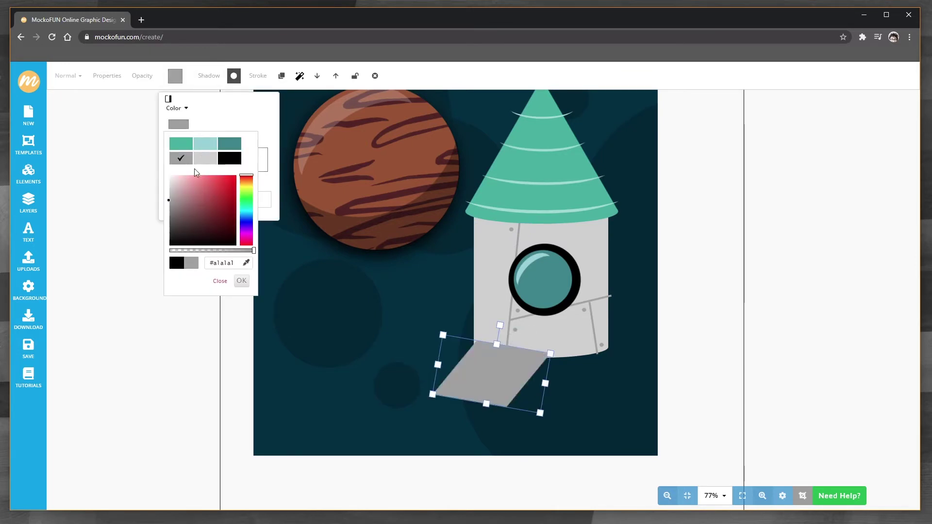
- Darken the parallelogram fin's fill to a deeper grey and apply the colour
drag(183, 200, 168, 213)
click(241, 281)
click(416, 252)
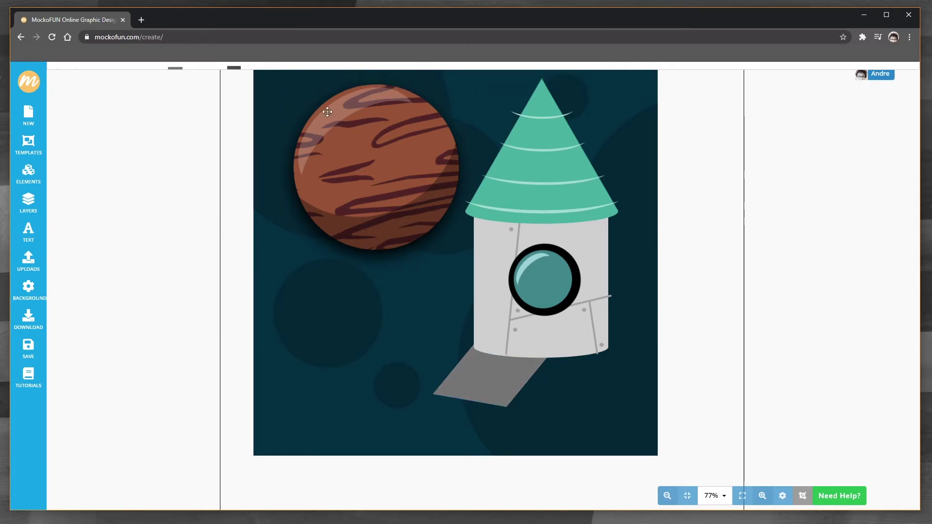
- Place a mirrored copy of the fin at the cylinder's lower-right base, tilt it outward, and shift the whole rocket up slightly
click(486, 362)
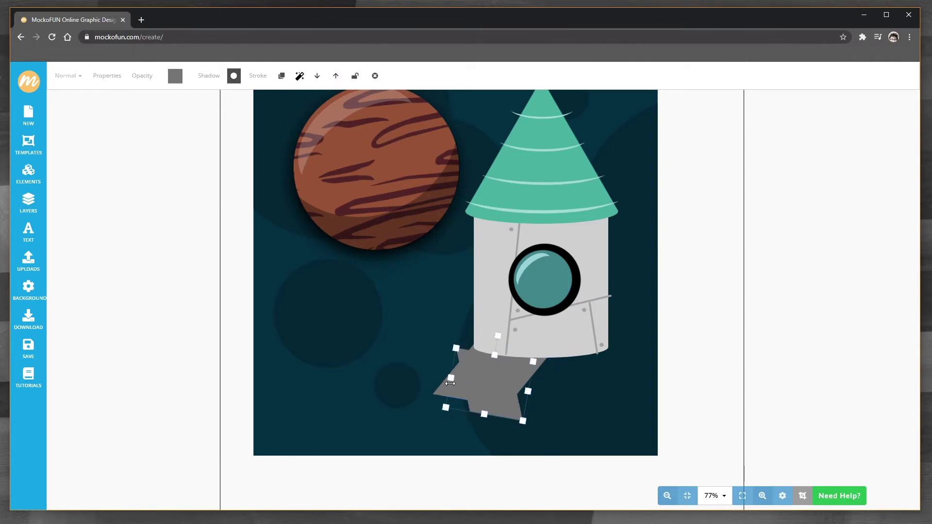
drag(481, 394, 570, 389)
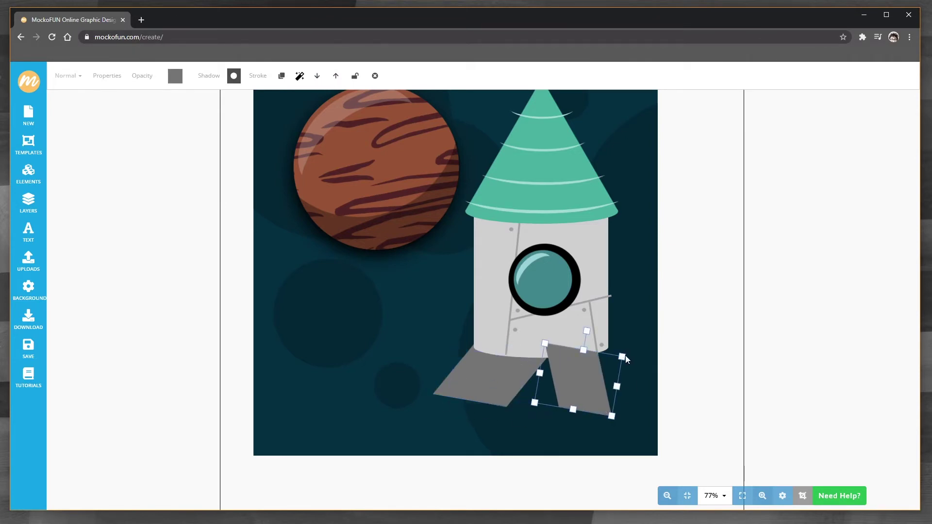
mouse_move(587, 332)
mouse_down()
mouse_move(572, 327)
mouse_move(581, 327)
mouse_up()
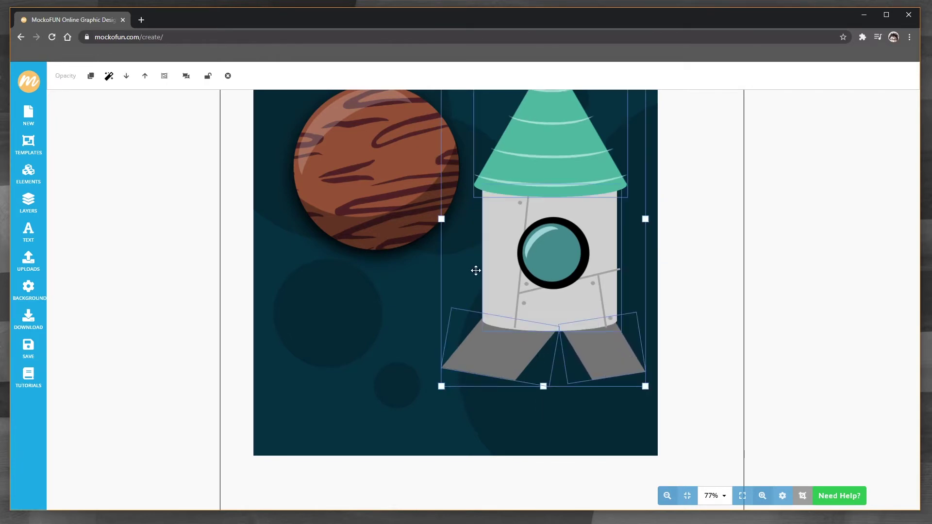
drag(456, 256, 446, 293)
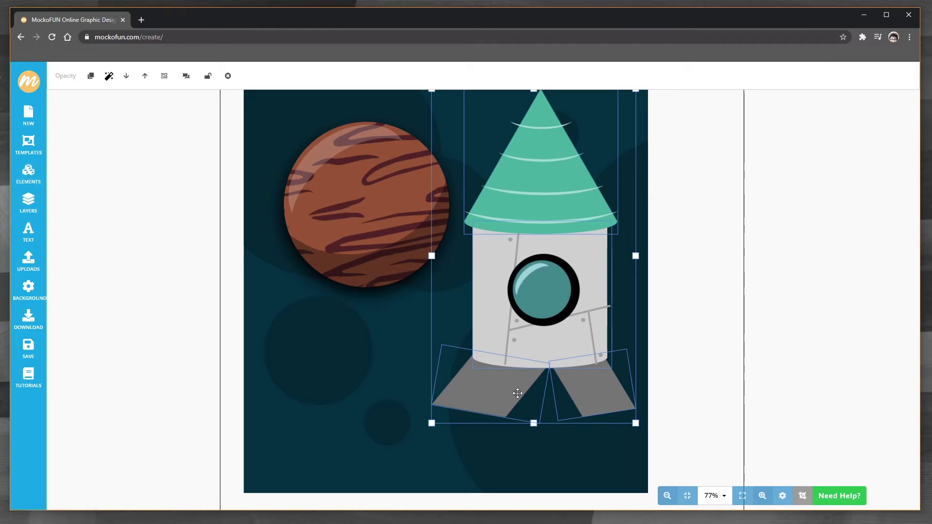
- Narrow the rocket's left fin slightly and group all the rocket parts, checking the group among the layers
click(386, 429)
click(491, 393)
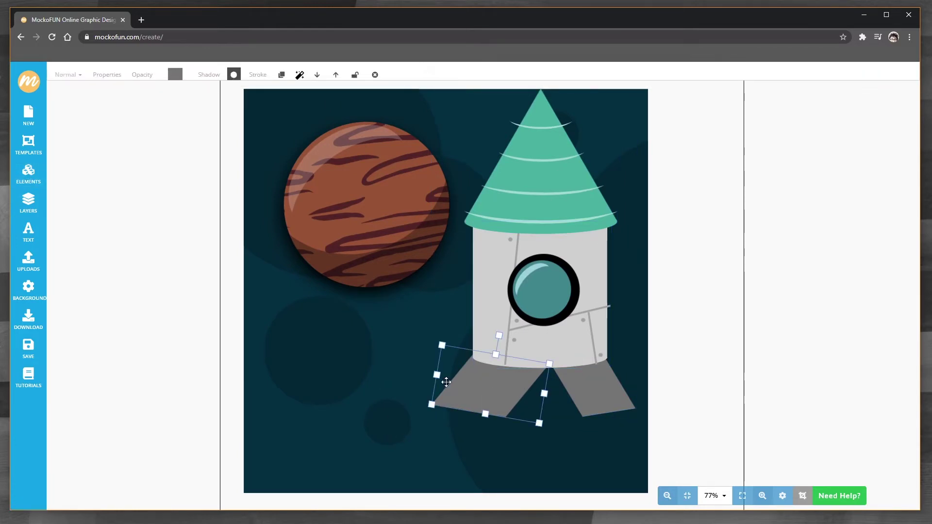
drag(437, 375, 447, 377)
drag(613, 464, 485, 182)
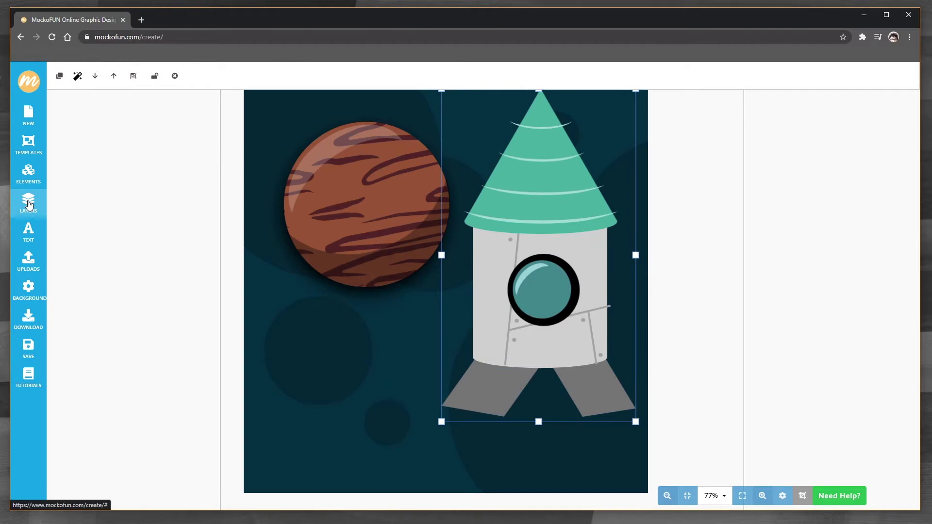
click(28, 204)
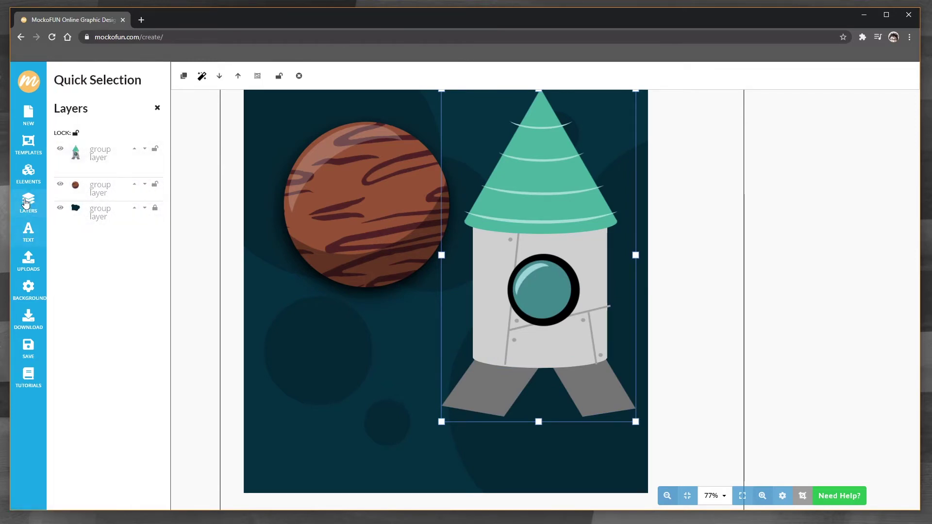
- Add a notched blob shape in the empty area below the planet and delete the hand-shaped blob overlapping the rocket
click(28, 172)
scroll(158, 340, down, 10)
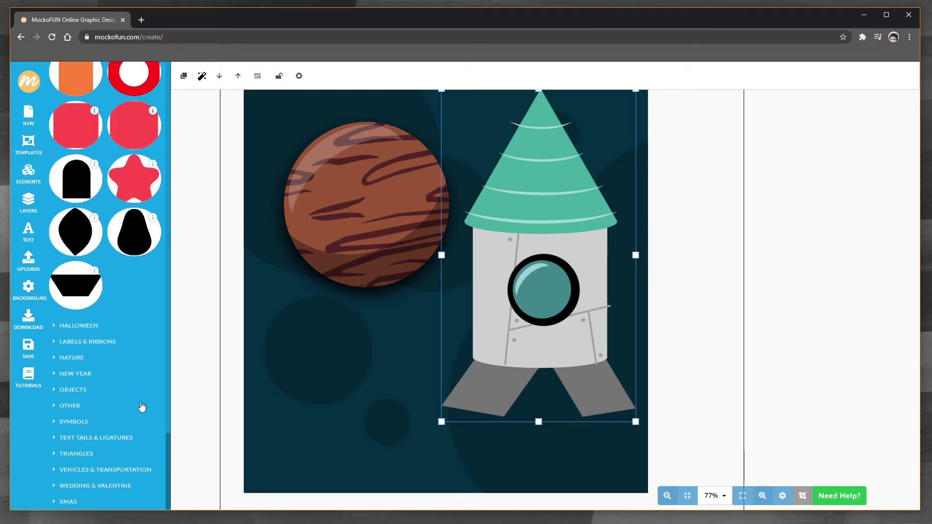
drag(166, 500, 187, 183)
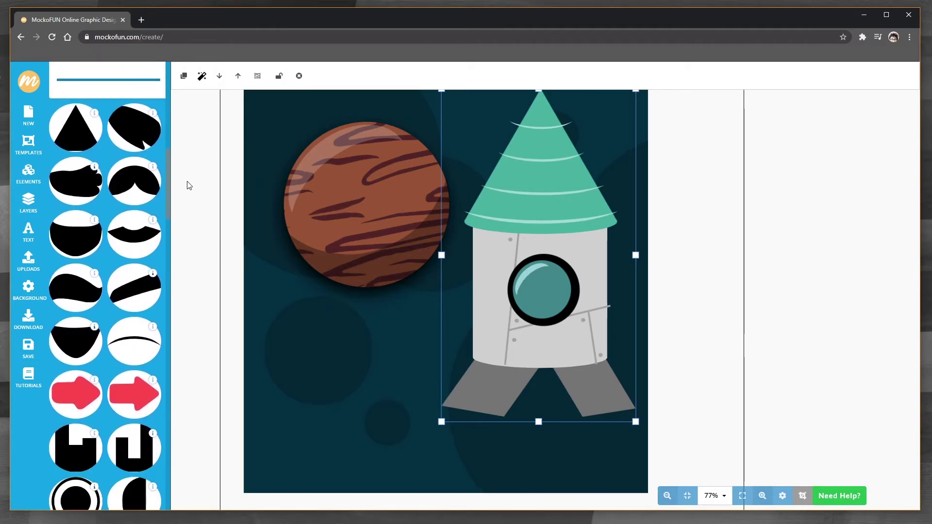
click(83, 196)
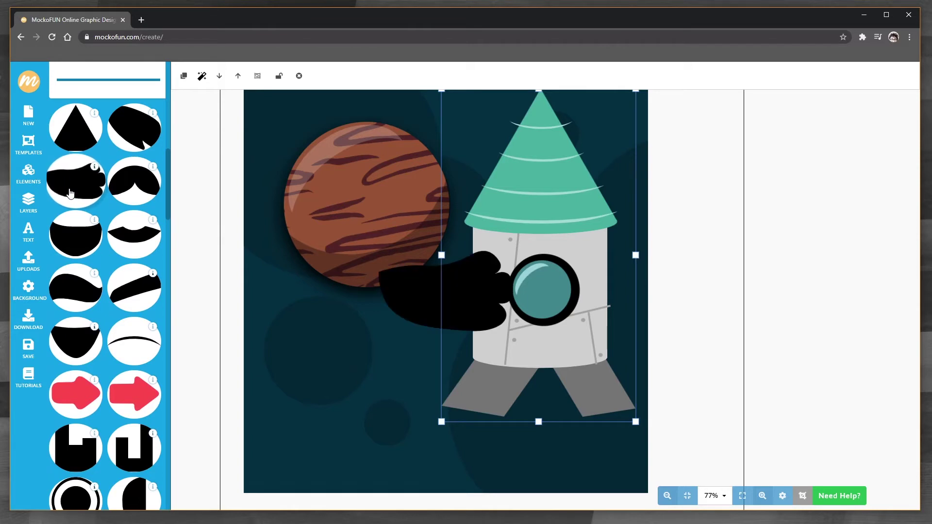
click(129, 129)
drag(414, 267, 311, 357)
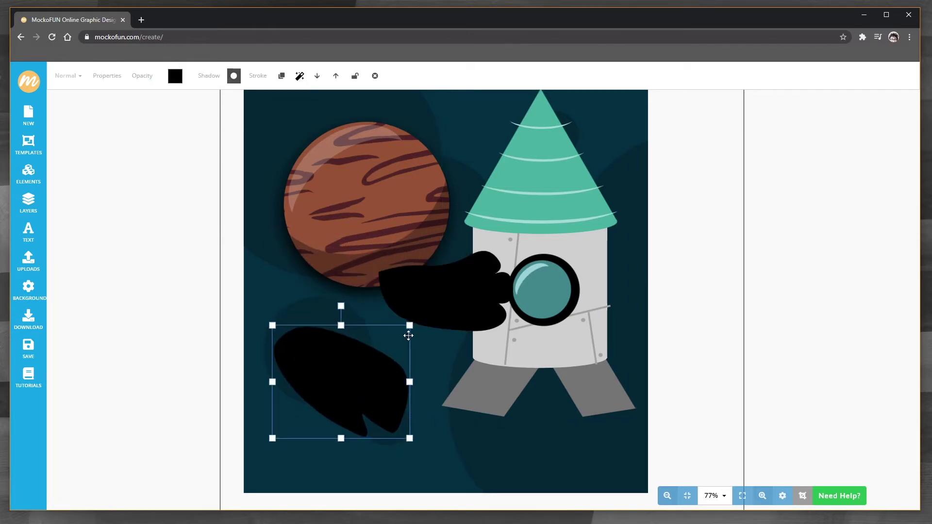
click(446, 303)
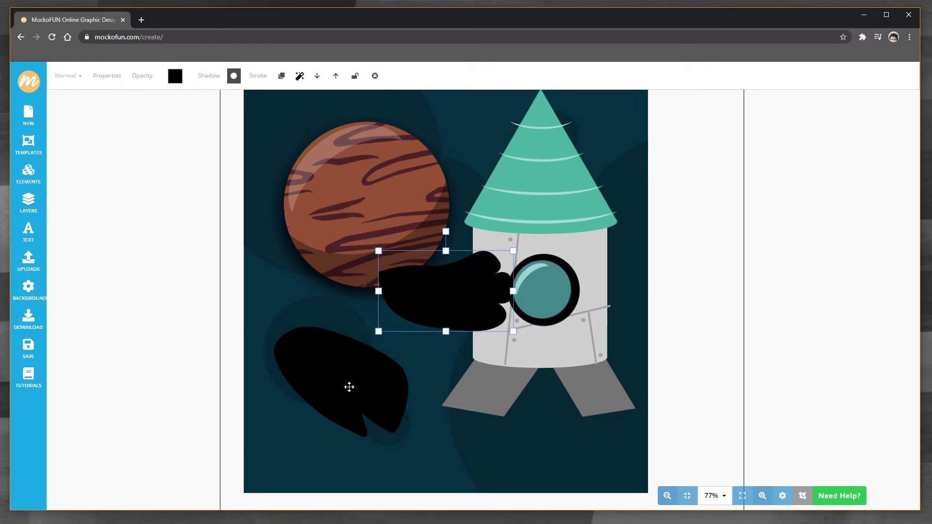
key(Delete)
- Fill the notched blob with orange #fe6b10
click(349, 387)
click(175, 77)
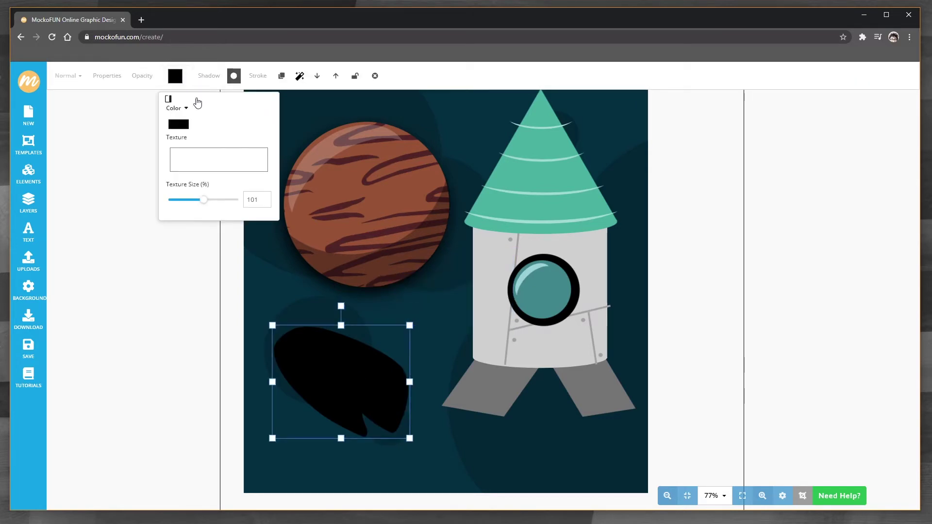
click(179, 125)
mouse_move(206, 198)
mouse_down()
mouse_move(232, 176)
mouse_move(247, 184)
mouse_up()
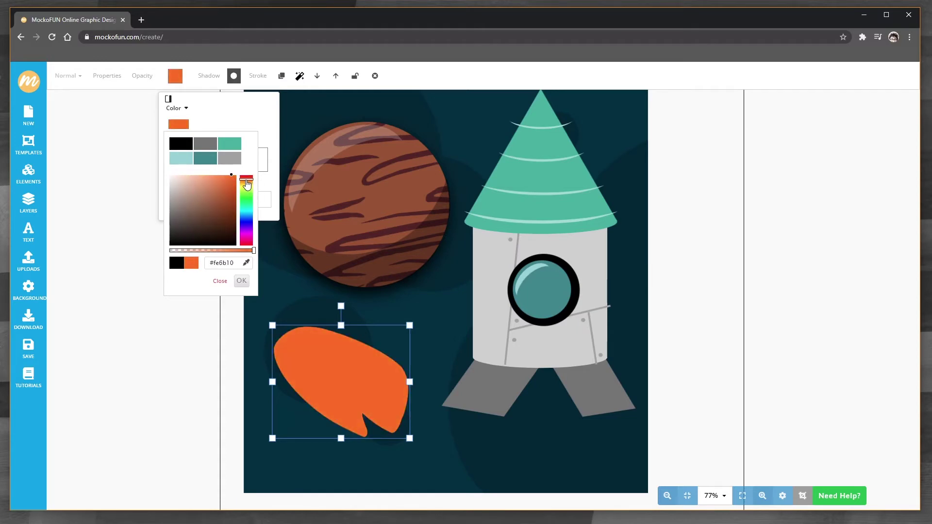
click(242, 281)
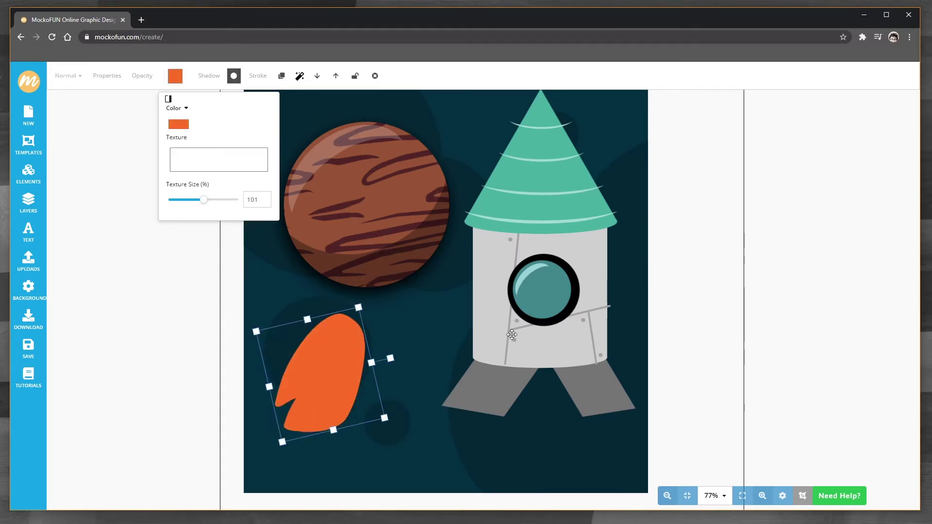
- Duplicate and mirror the orange blob to form a two-sided flame, with a yellow lobed blob upright at its centre
key(ctrl+v)
drag(388, 450, 420, 377)
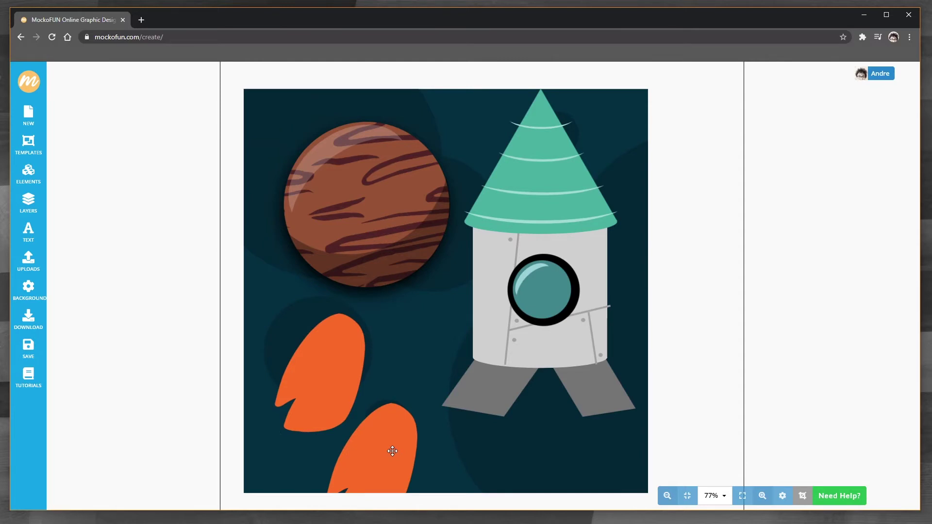
drag(391, 455, 434, 375)
drag(471, 368, 297, 381)
drag(354, 433, 388, 403)
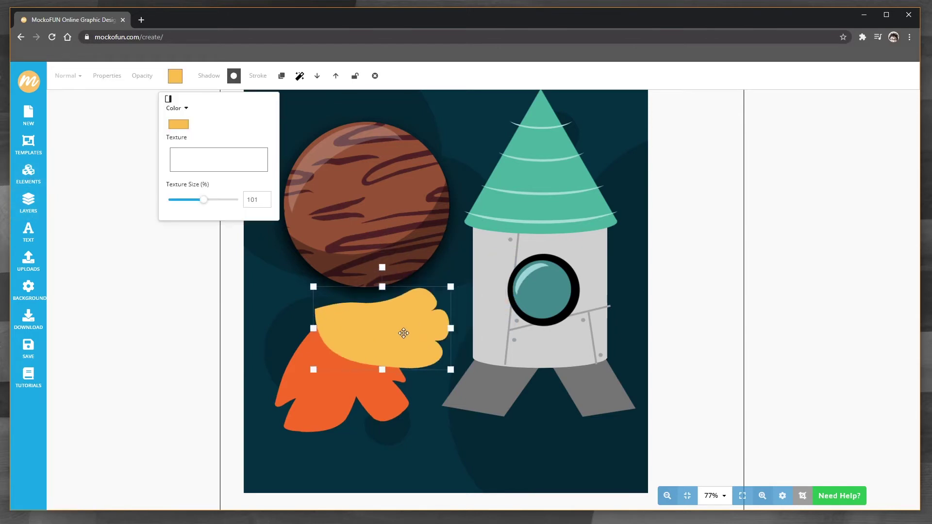
drag(404, 333, 378, 329)
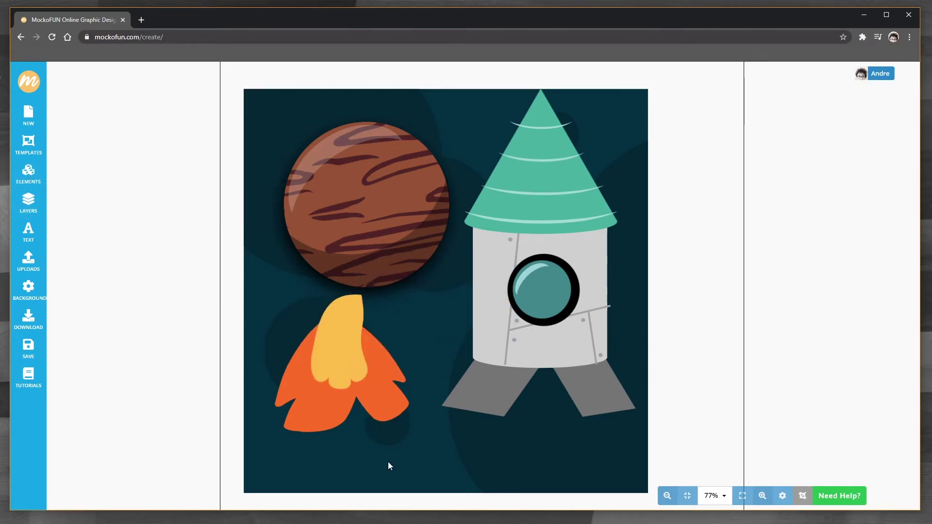
- Group the orange and yellow flame shapes and move them beneath the rocket, behind its fins
drag(388, 462, 305, 334)
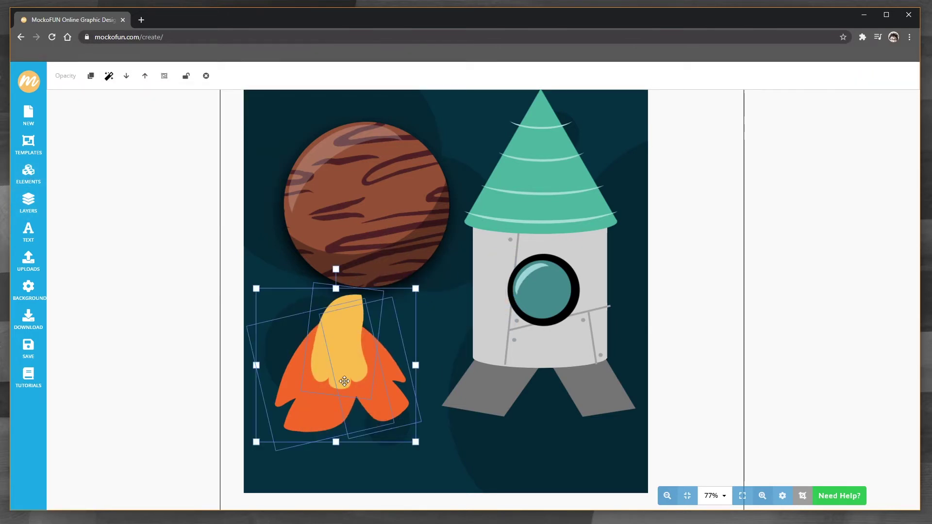
click(115, 78)
drag(333, 364, 528, 391)
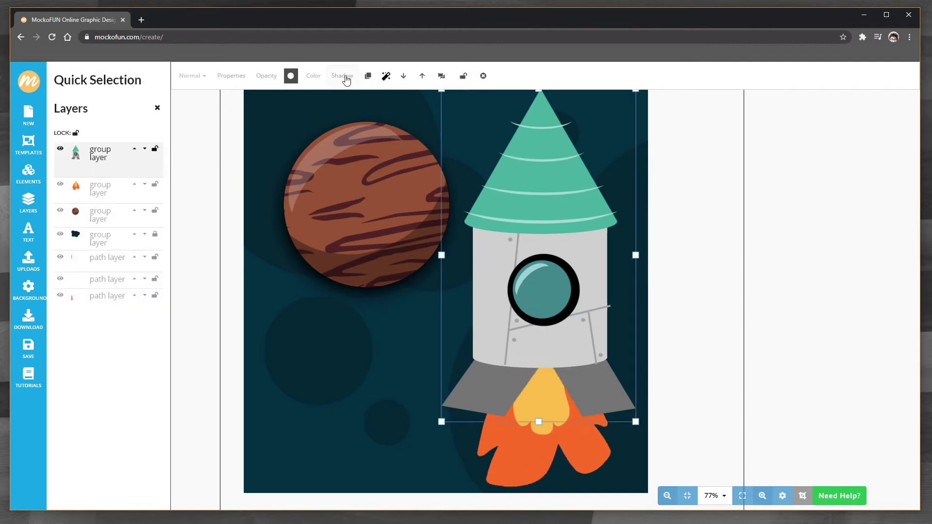
- Try a soft black shadow on the whole rocket group by raising its size and opacity
click(342, 75)
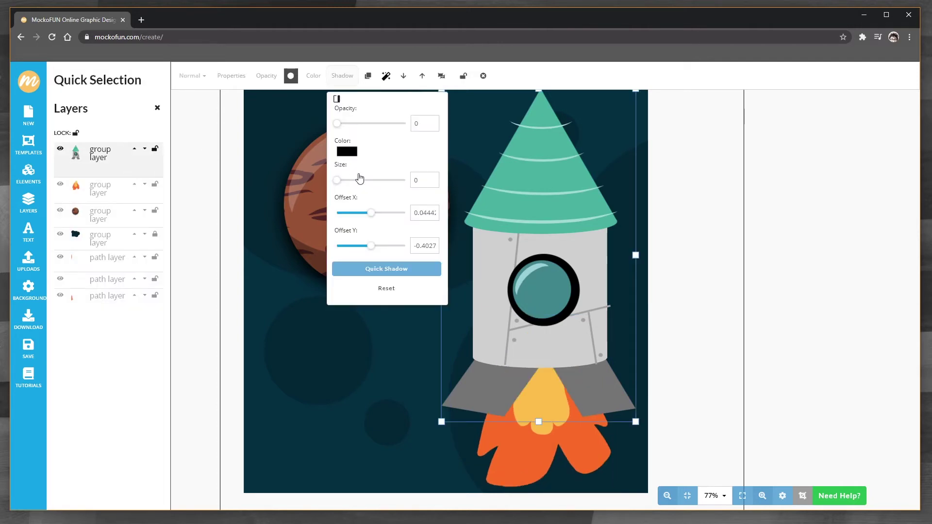
drag(342, 184, 353, 181)
drag(337, 123, 379, 140)
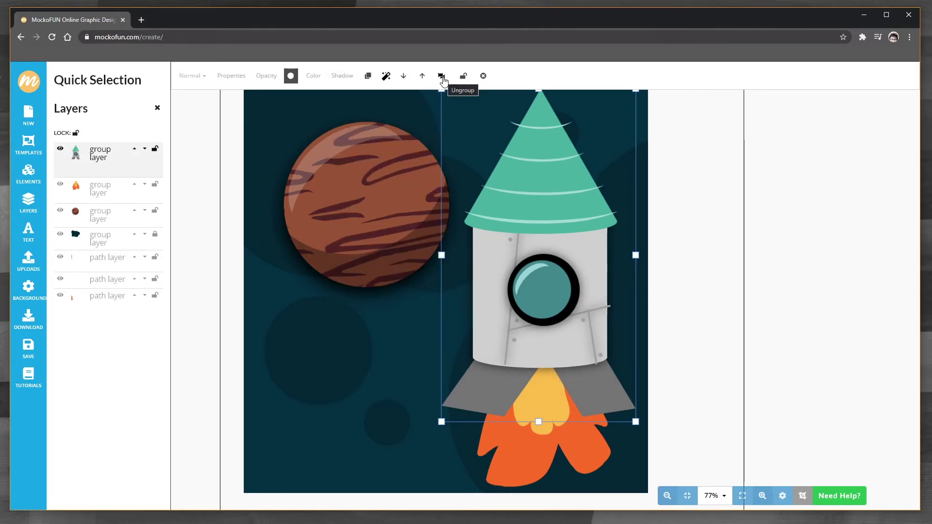
- Ungroup the rocket and give its left fin a soft black drop shadow with a small offset
click(443, 78)
click(608, 391)
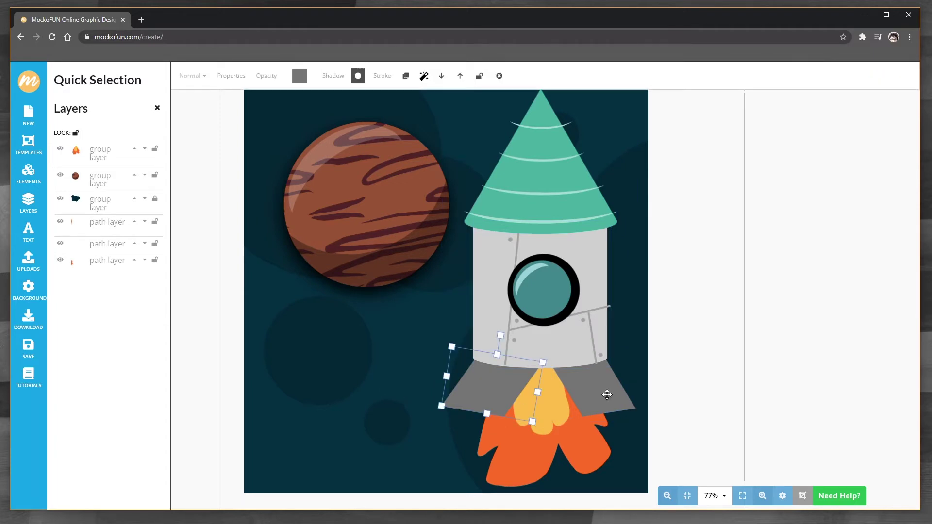
shift+click(607, 395)
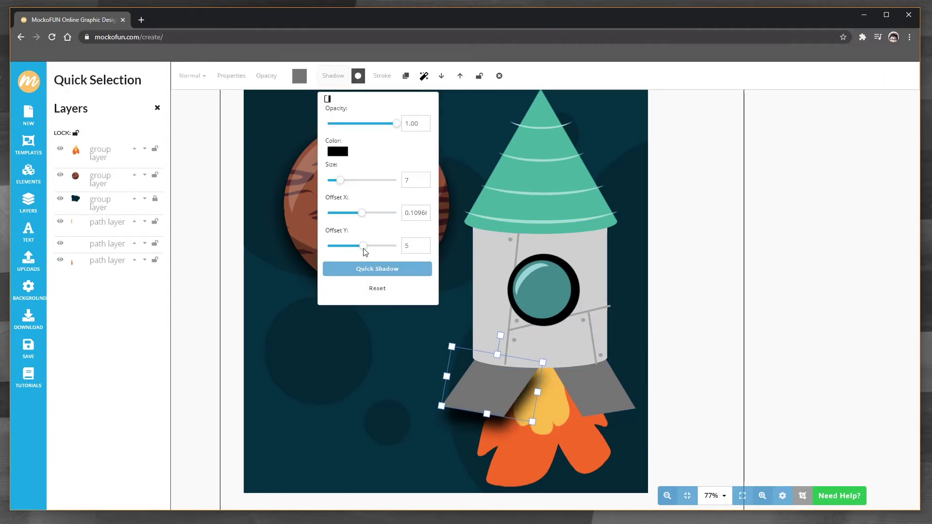
drag(365, 251, 365, 251)
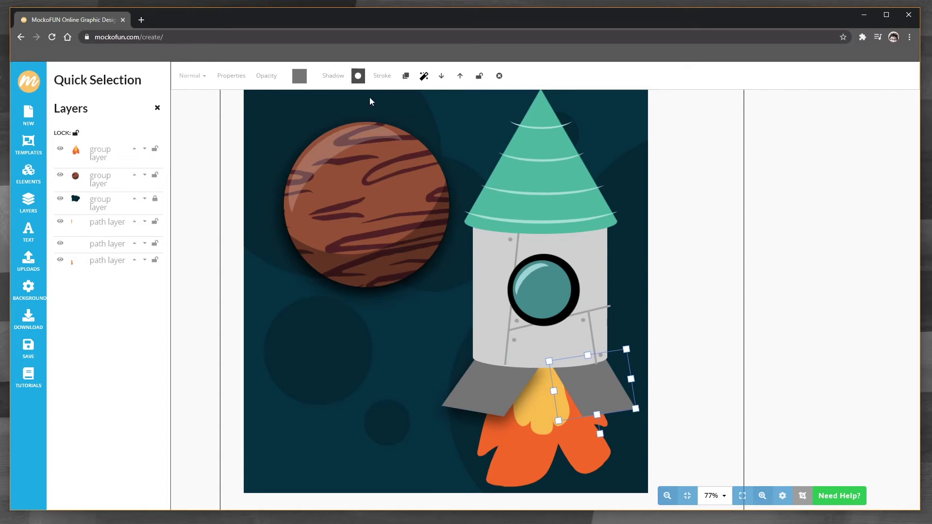
- Apply a quick shadow to the right fin with offsets of about 7 horizontally and 5 vertically
click(338, 78)
click(369, 270)
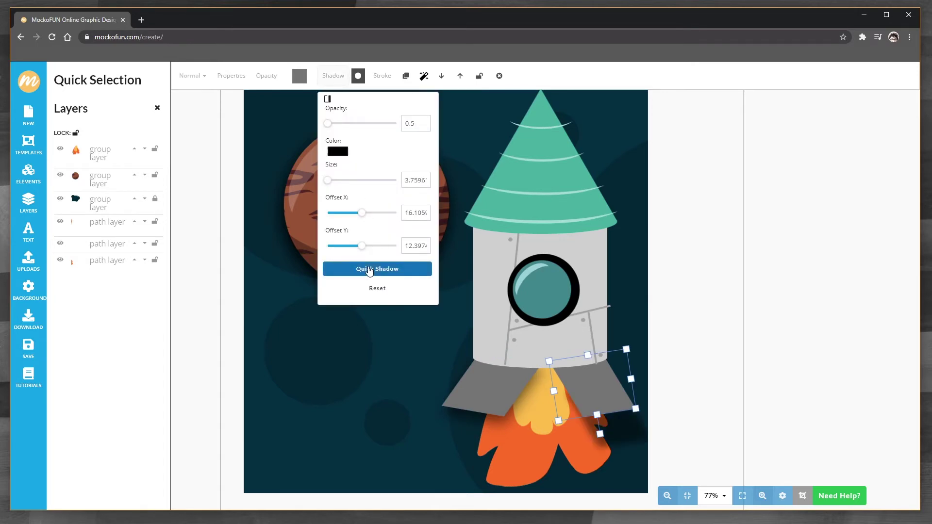
drag(362, 217, 366, 250)
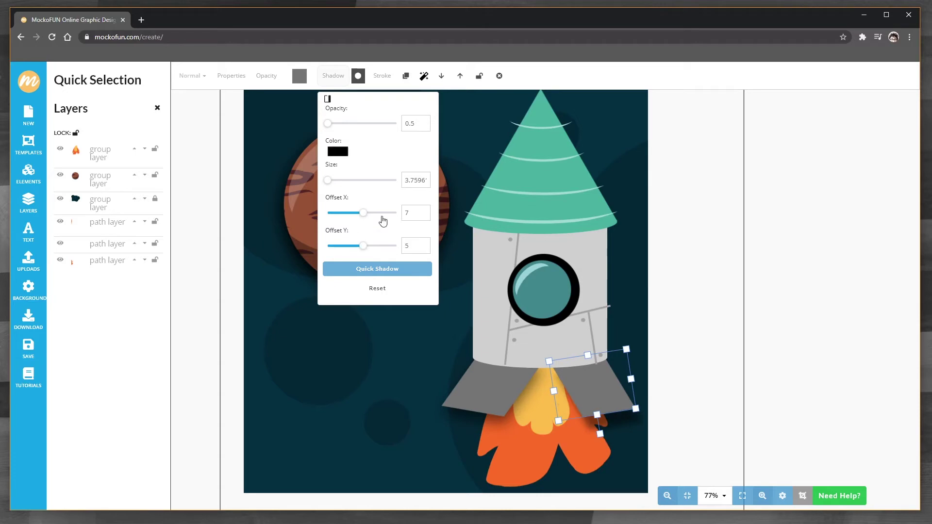
drag(366, 211, 365, 211)
click(457, 265)
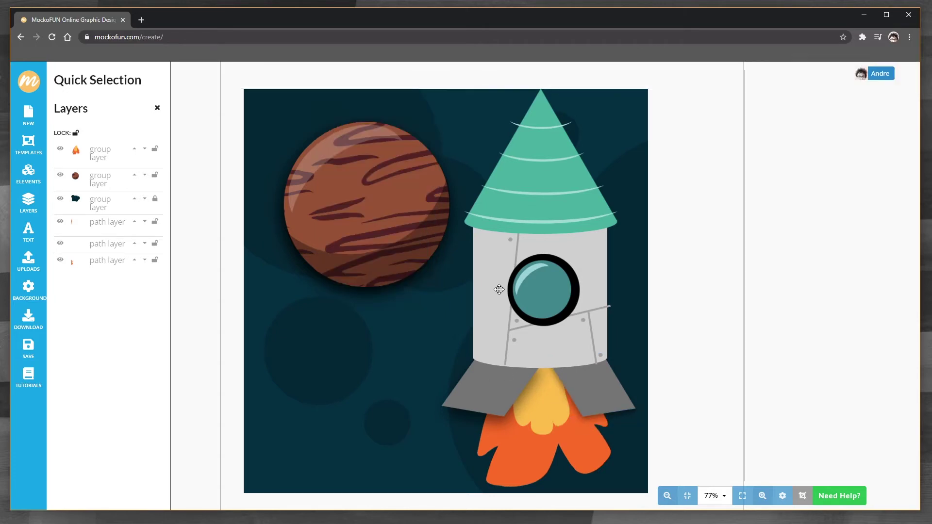
- Give the rocket's body group a black shadow with size 72 and opacity 0.42
click(490, 286)
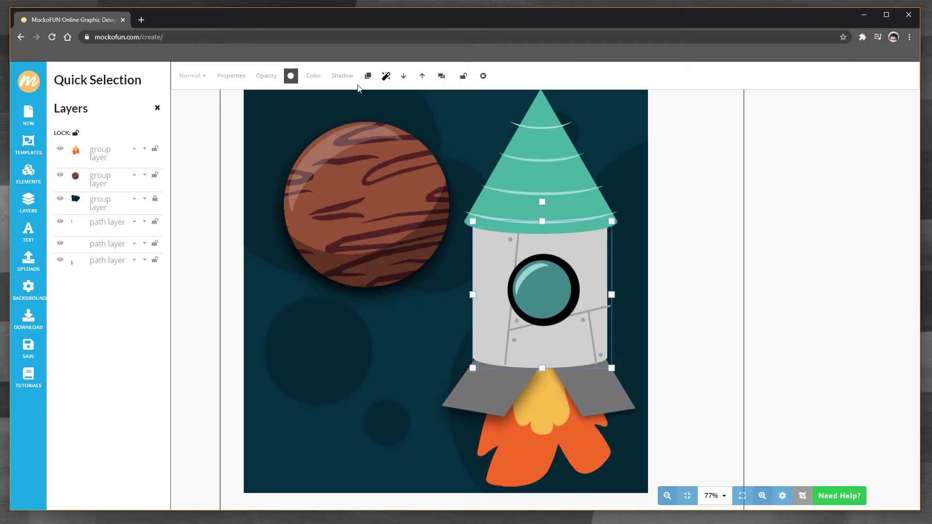
click(336, 77)
drag(355, 180, 363, 180)
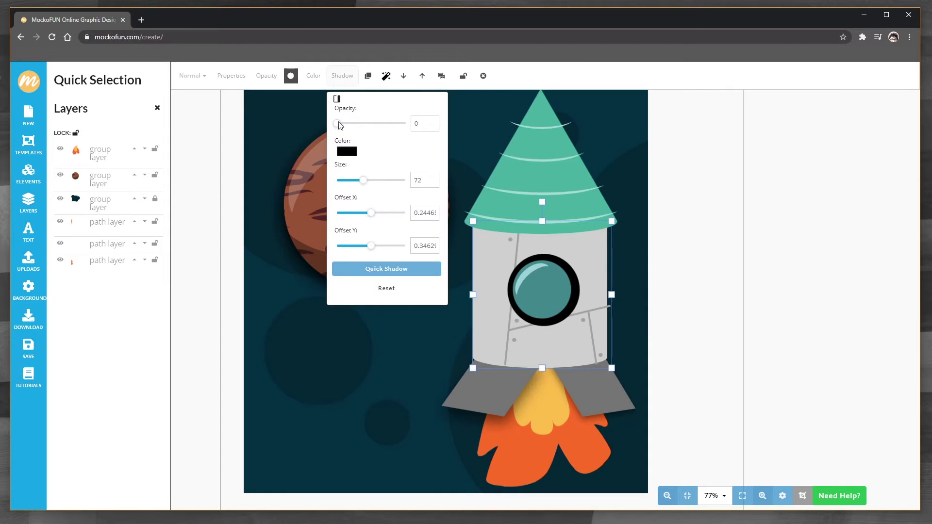
drag(343, 125, 363, 124)
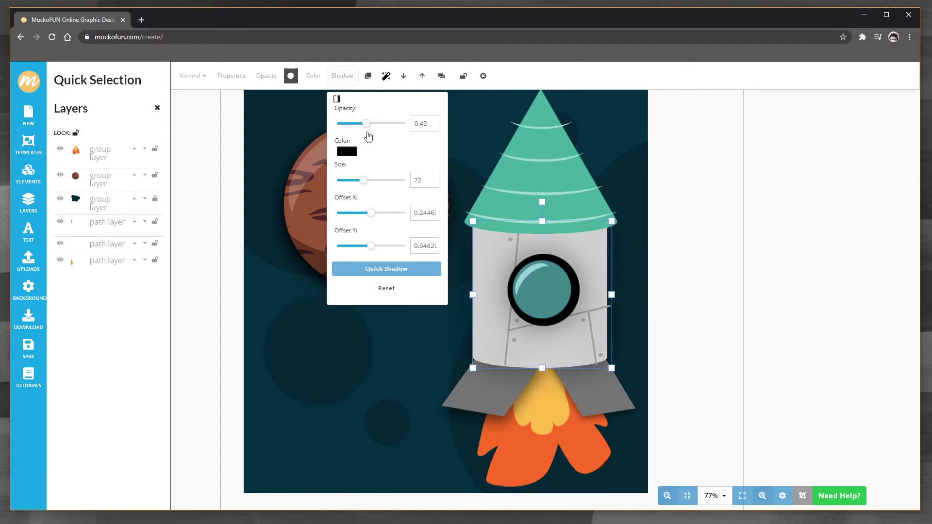
- Select the flame, both fins, the body and the cone together and move the whole rocket slightly left
click(535, 361)
shift+click(501, 391)
shift+click(601, 407)
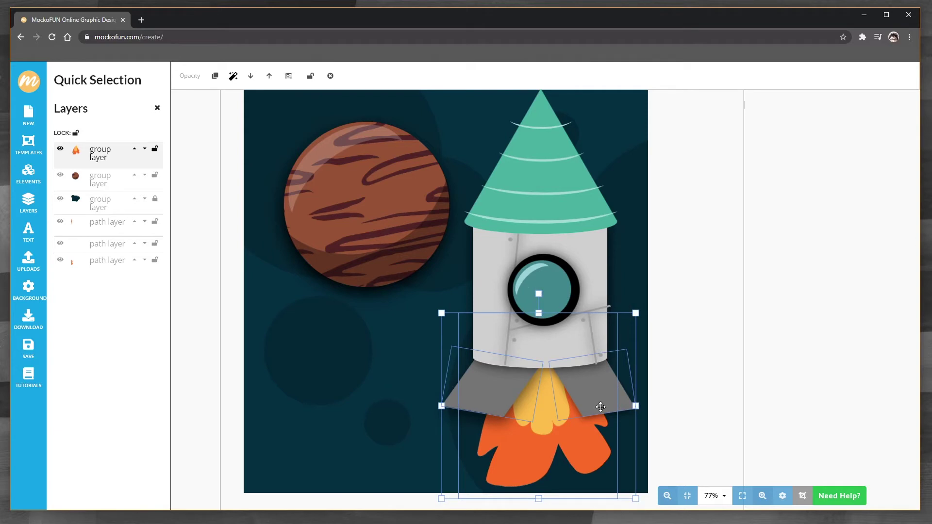
shift+click(548, 338)
shift+click(553, 158)
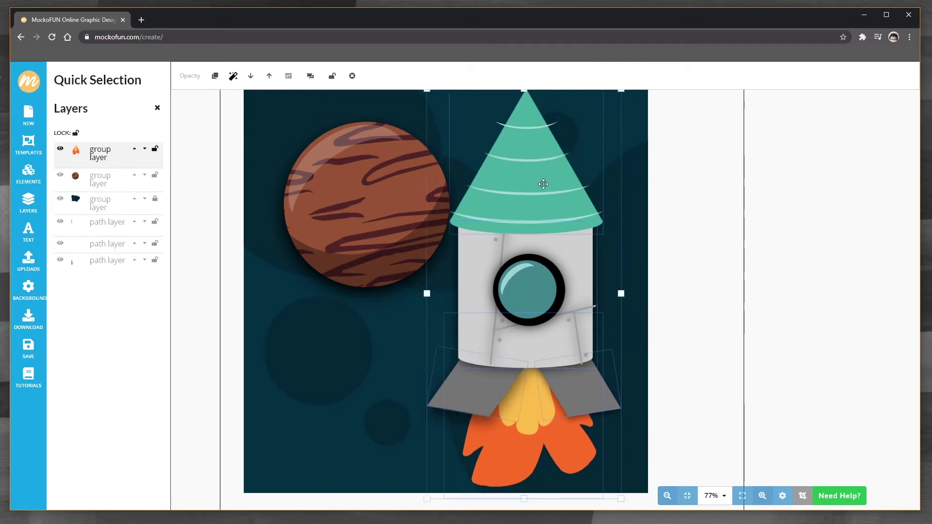
drag(544, 184, 539, 185)
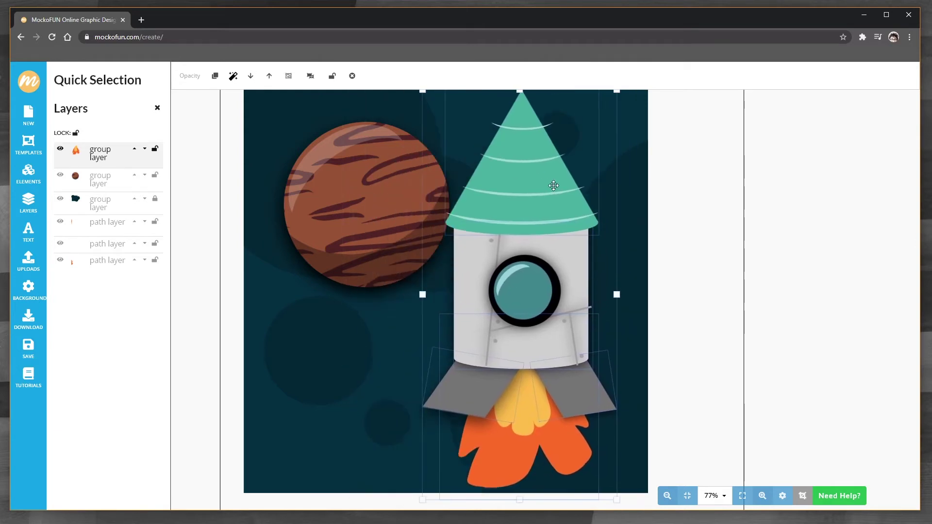
- Group the rocket parts, rotate the rocket so its nose points to the upper right, and move it slightly down
click(289, 76)
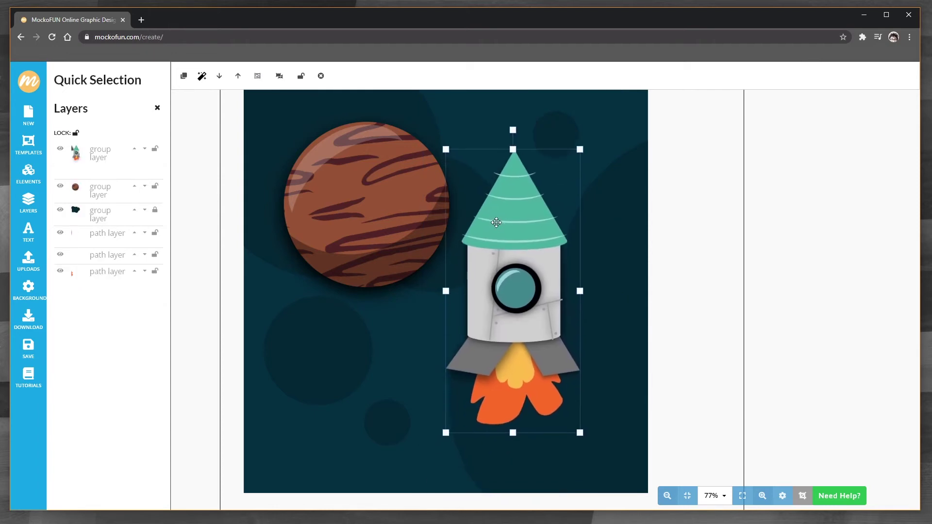
drag(505, 129, 629, 195)
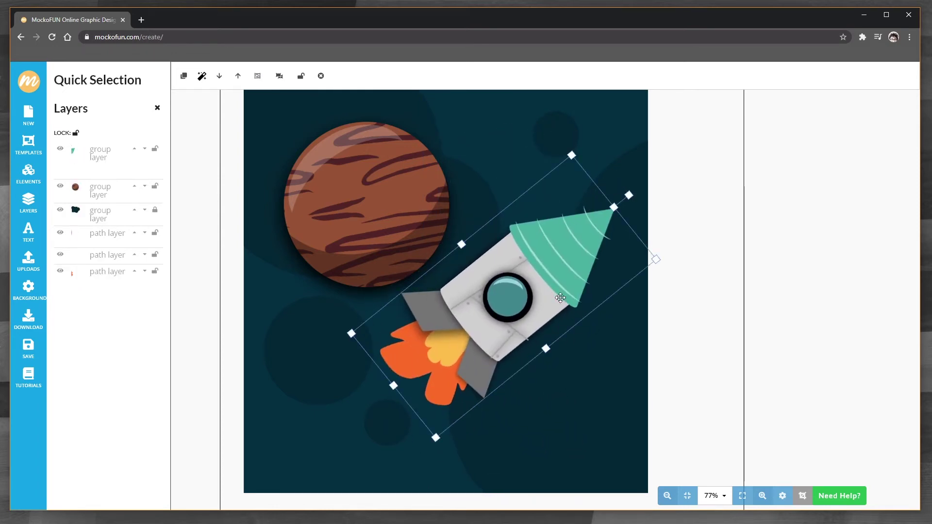
drag(560, 298, 569, 314)
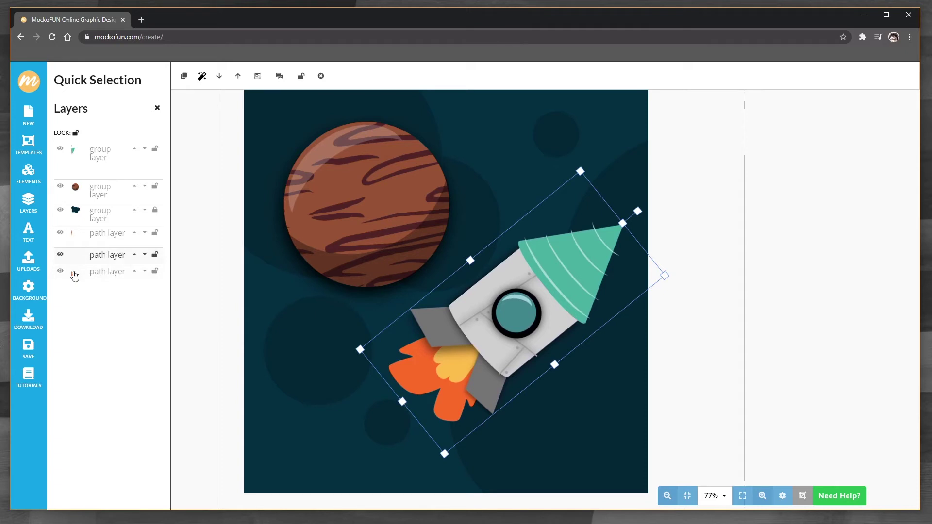
- Add white circles as smoke around the flame, nudge the lower one into place, and send it behind the rocket
click(28, 173)
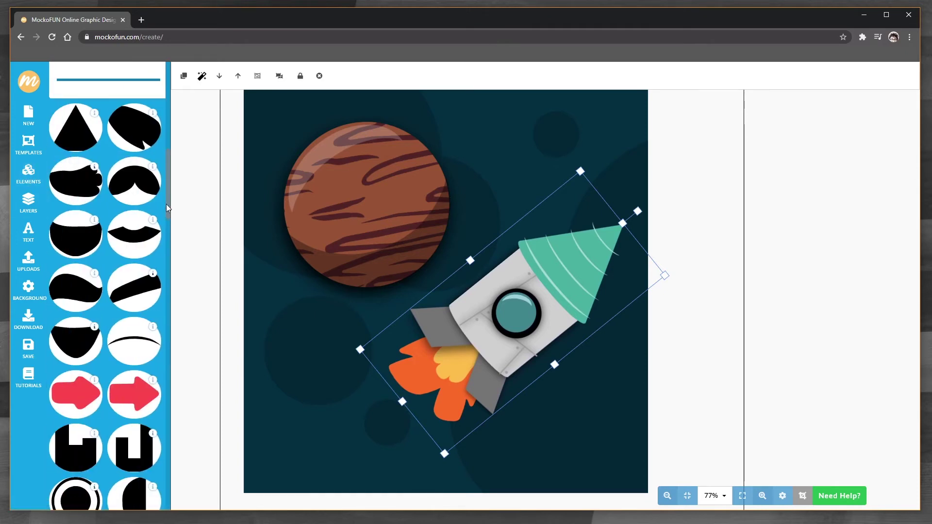
drag(169, 198, 170, 227)
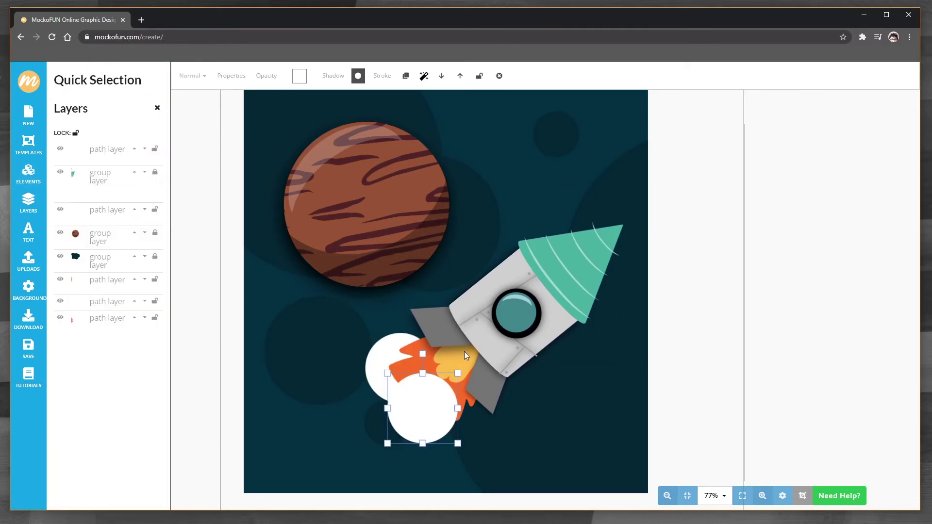
key(Down)
key(Down)
key(Up)
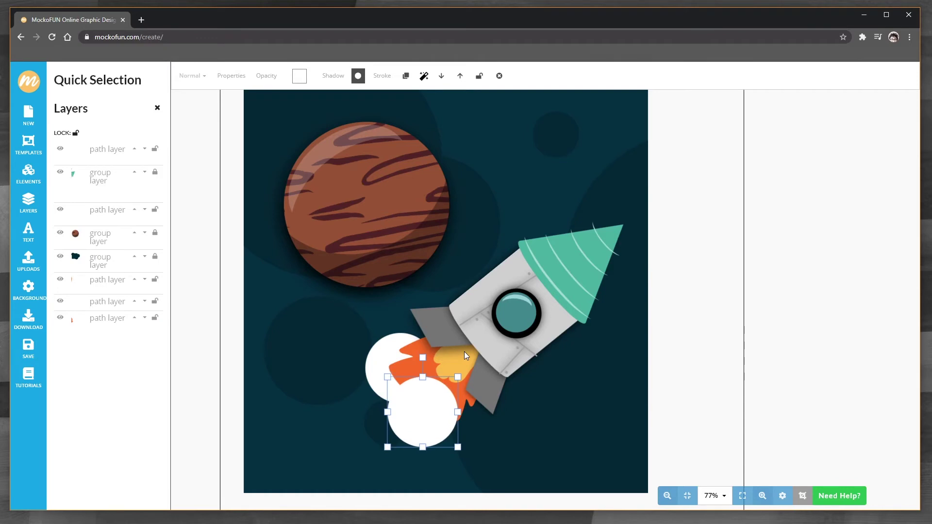
key(Left)
key(Right)
click(440, 80)
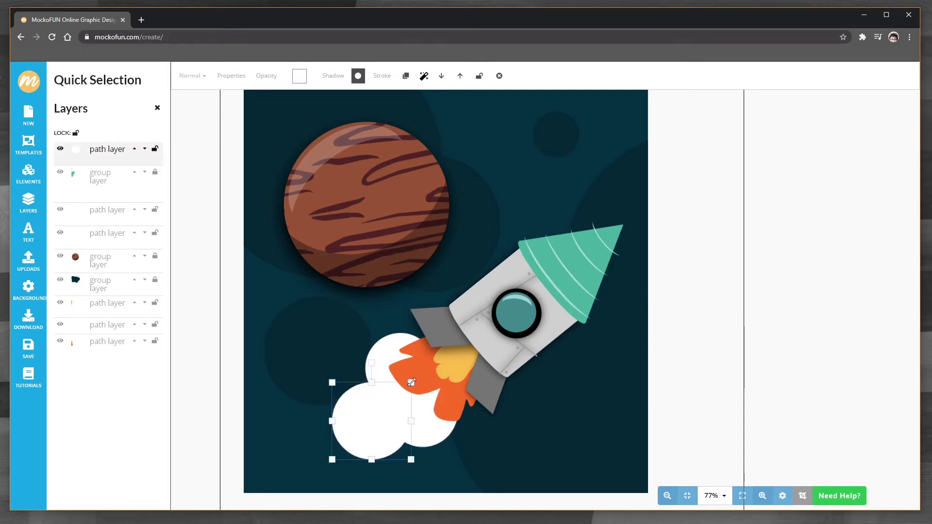
- Enlarge the smoke circle beside the flame and extend the trail with smaller overlapping white circles curving up the canvas's left side
drag(412, 383, 425, 370)
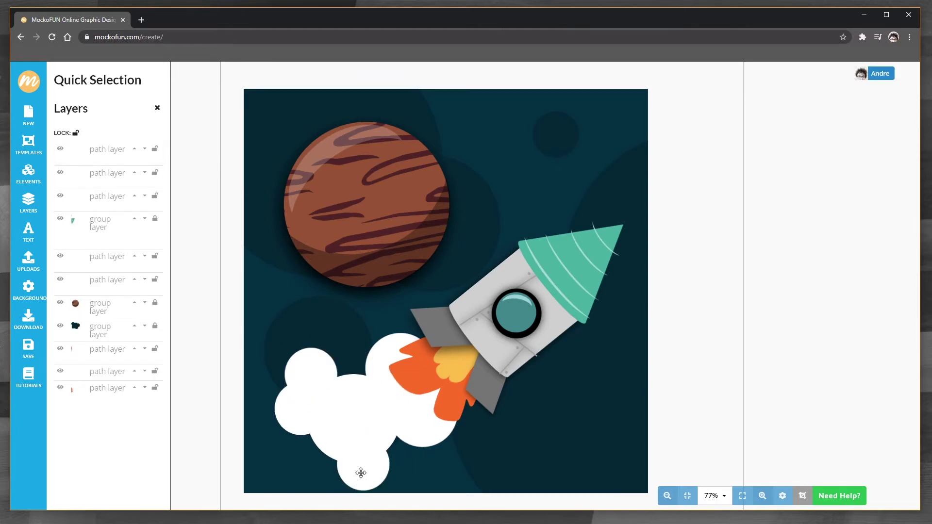
drag(361, 473, 260, 375)
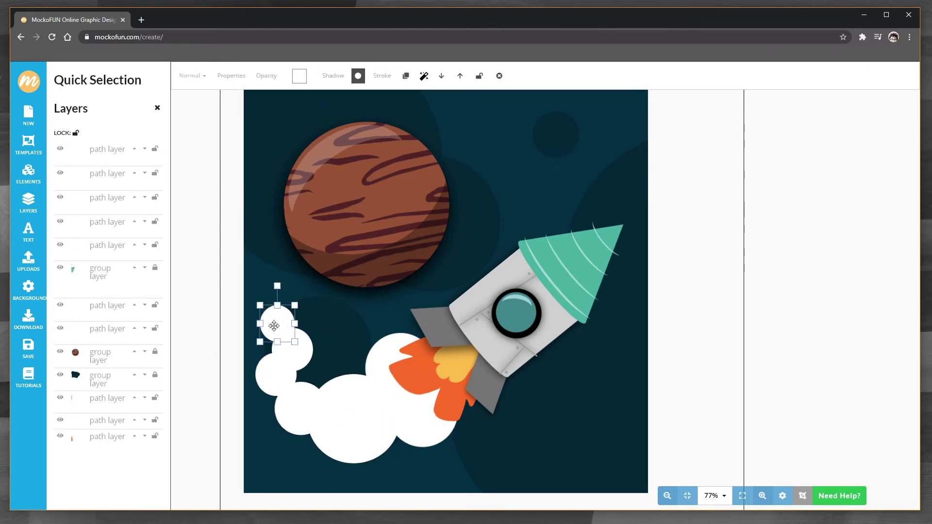
drag(274, 326, 279, 324)
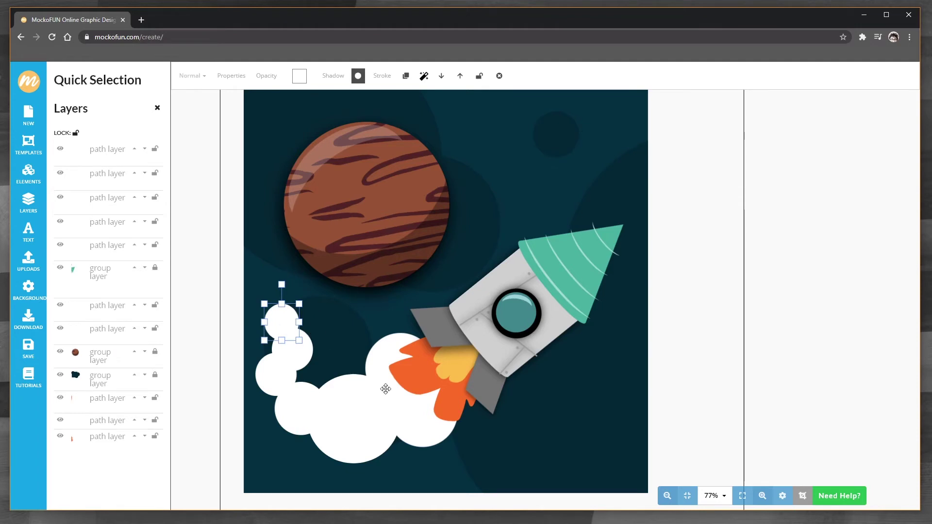
- Shrink the topmost smoke circle and set it overlapping the circle below so the trail tapers
click(323, 309)
click(285, 330)
drag(298, 305, 280, 327)
click(296, 328)
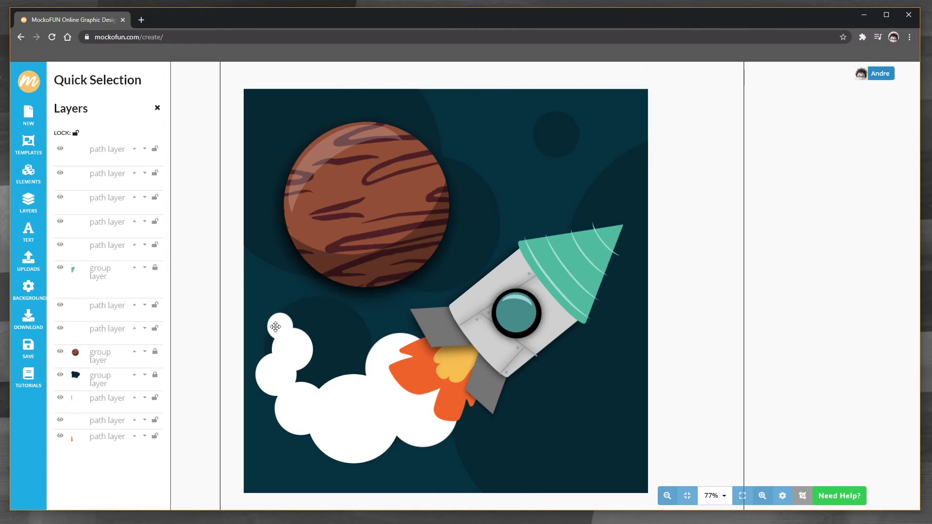
click(275, 327)
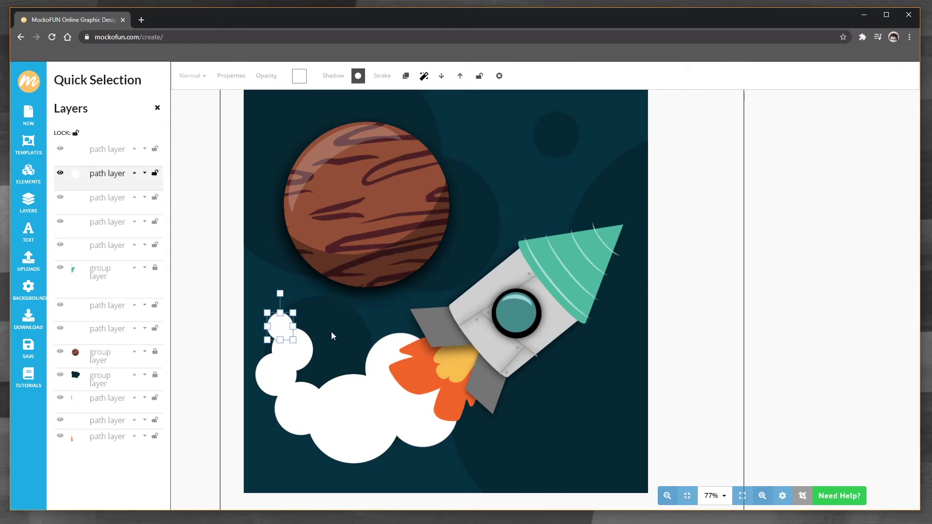
- Continue the smoke trail upward toward the planet with more white circles, shrinking the topmost one
drag(375, 292, 267, 480)
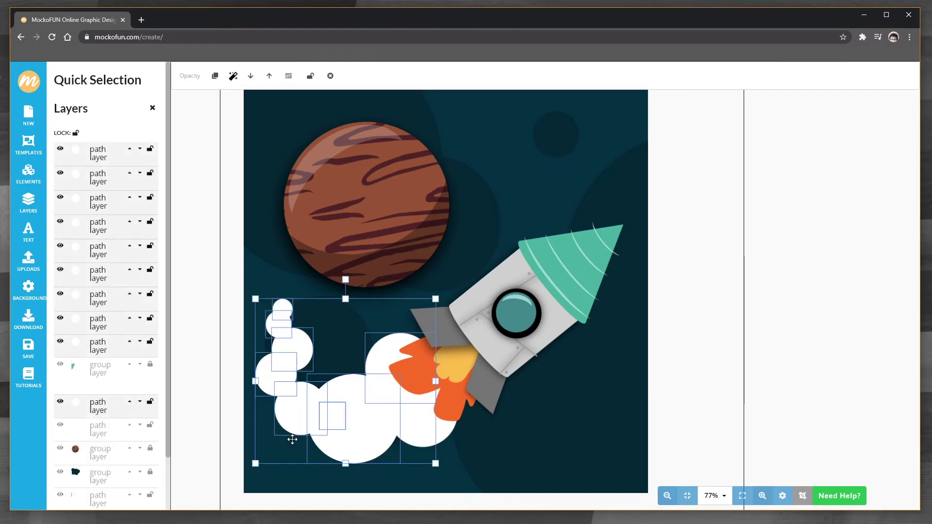
click(339, 430)
click(272, 269)
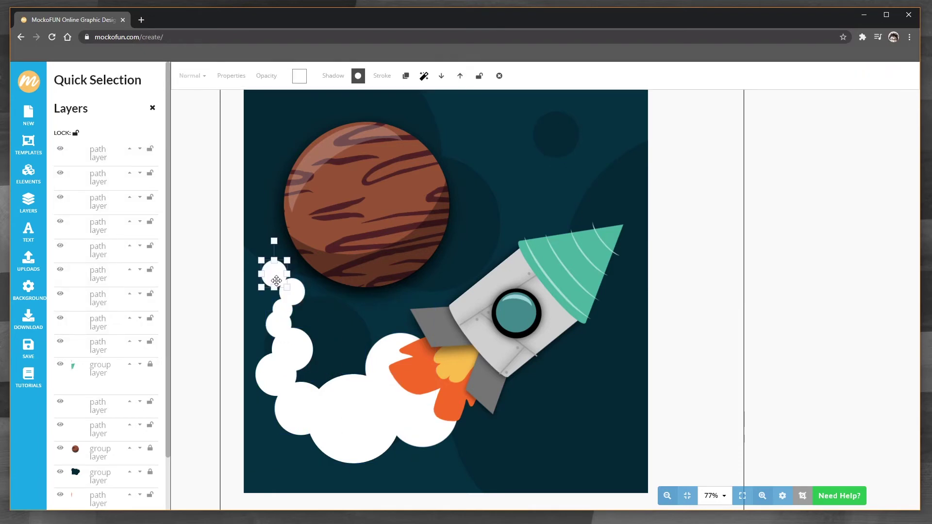
drag(287, 259, 285, 285)
click(329, 308)
click(330, 327)
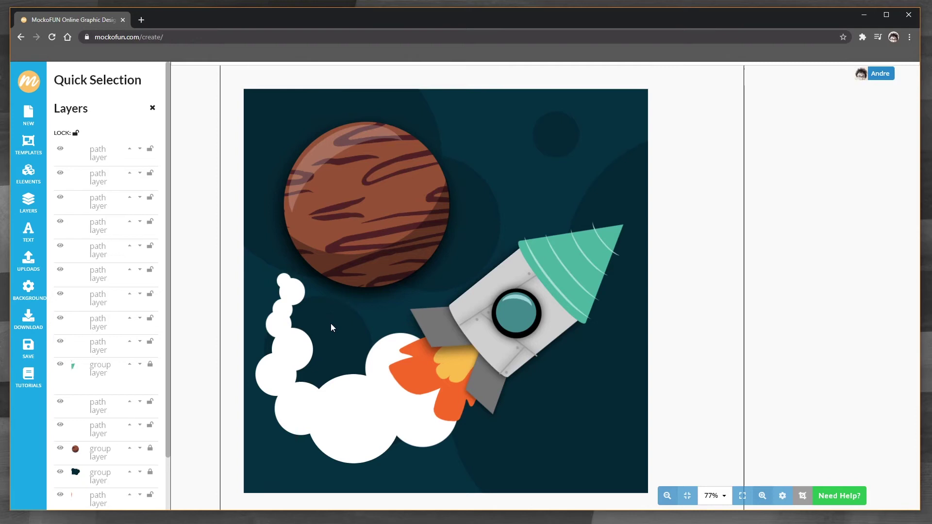
- Extend the trail to the planet's left edge with tiny circles and add loose smoke puffs around the large cloud
click(333, 416)
drag(345, 428, 336, 420)
drag(328, 411, 282, 250)
click(311, 311)
click(333, 329)
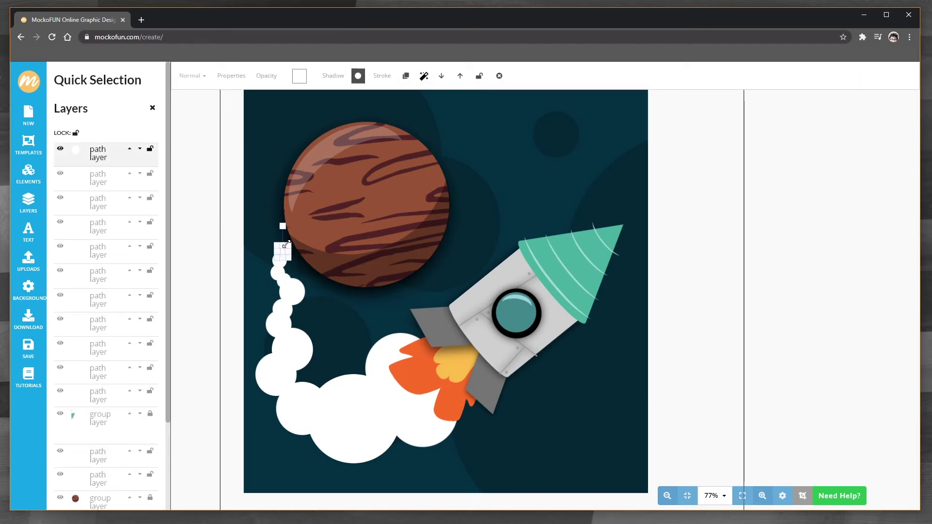
click(333, 350)
click(291, 246)
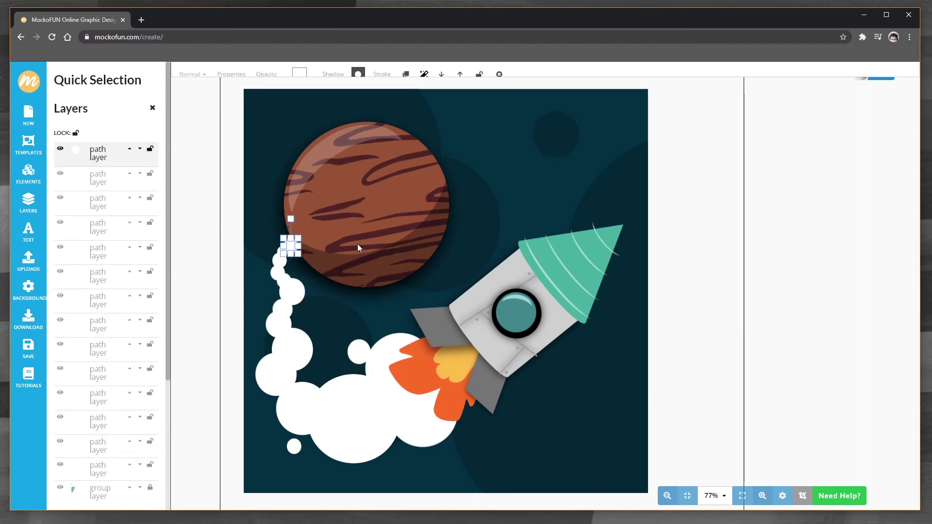
- Move the last tiny circle aside to the canvas's upper right and group the smoke trail circles behind the rocket
click(442, 77)
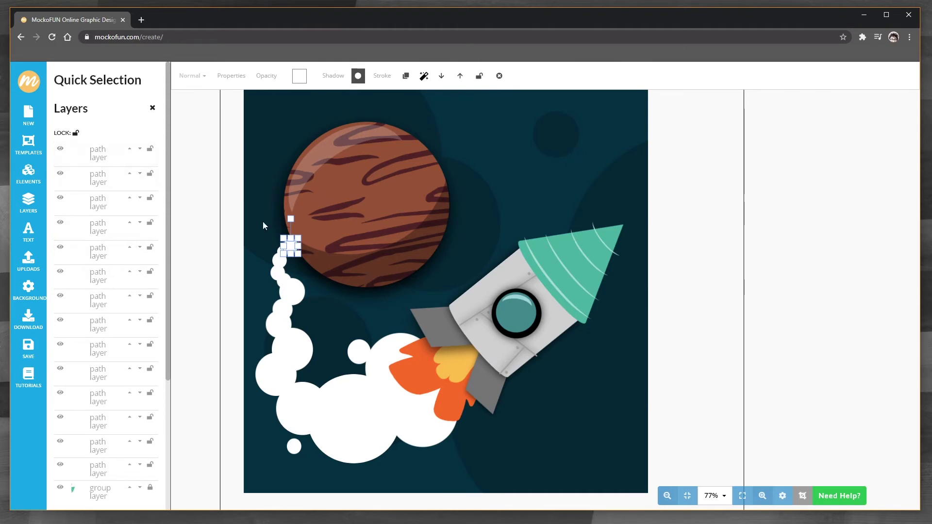
drag(291, 248, 529, 149)
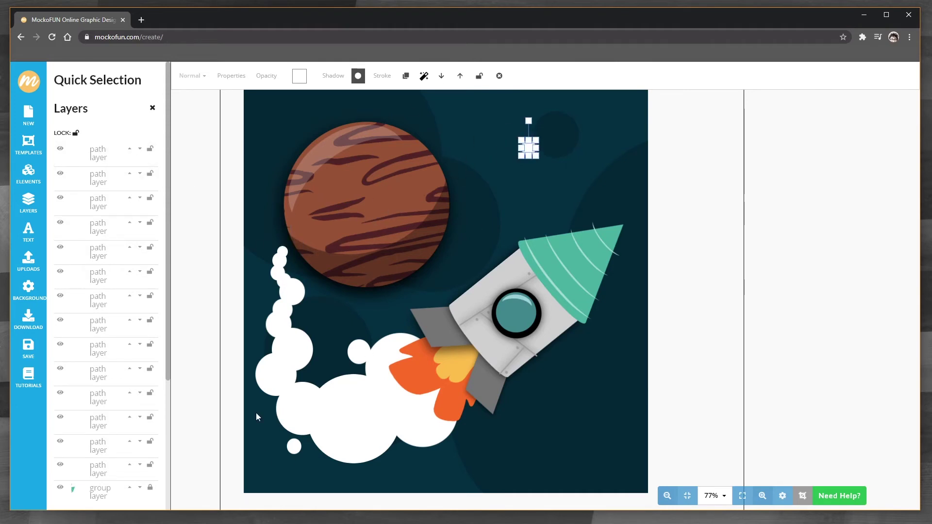
drag(267, 250, 286, 306)
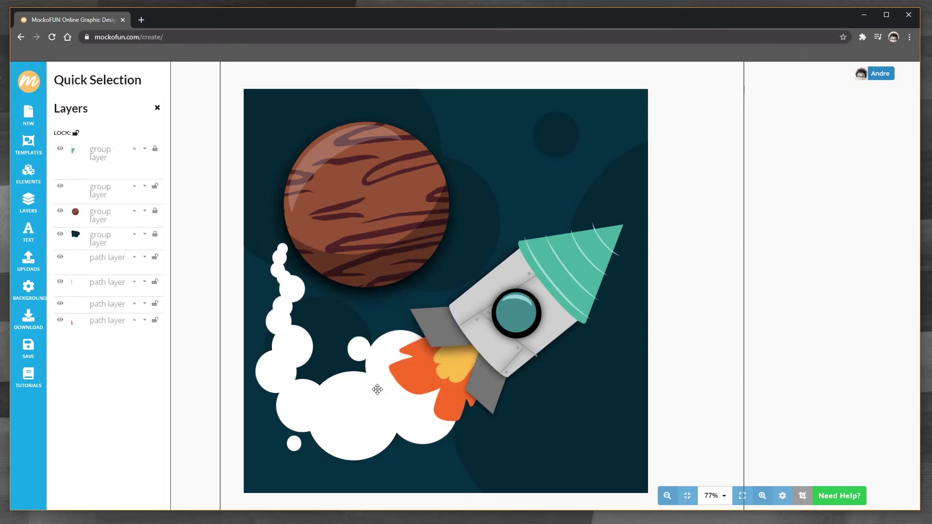
- Lock the smoke group and place small white circles at the planet's left edge and outward from its upper-right edge
click(328, 405)
click(558, 119)
click(330, 361)
click(330, 363)
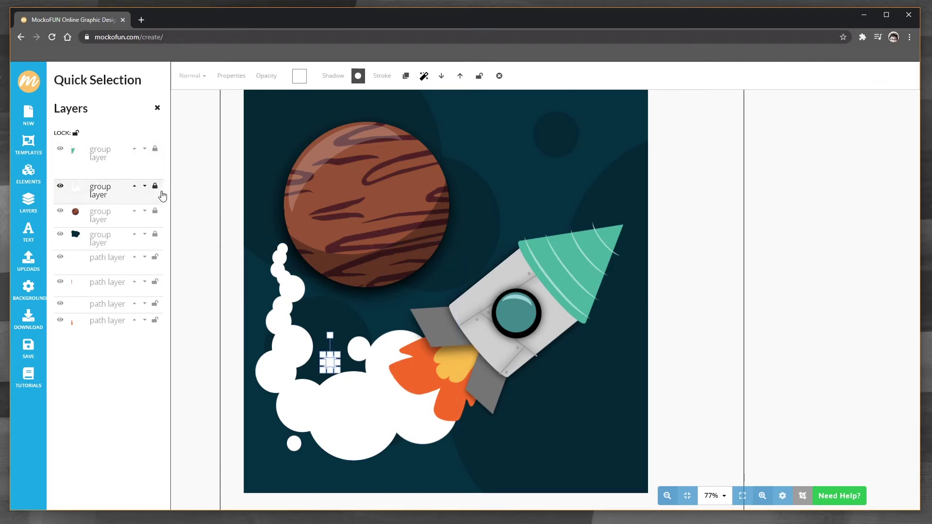
drag(330, 362, 442, 164)
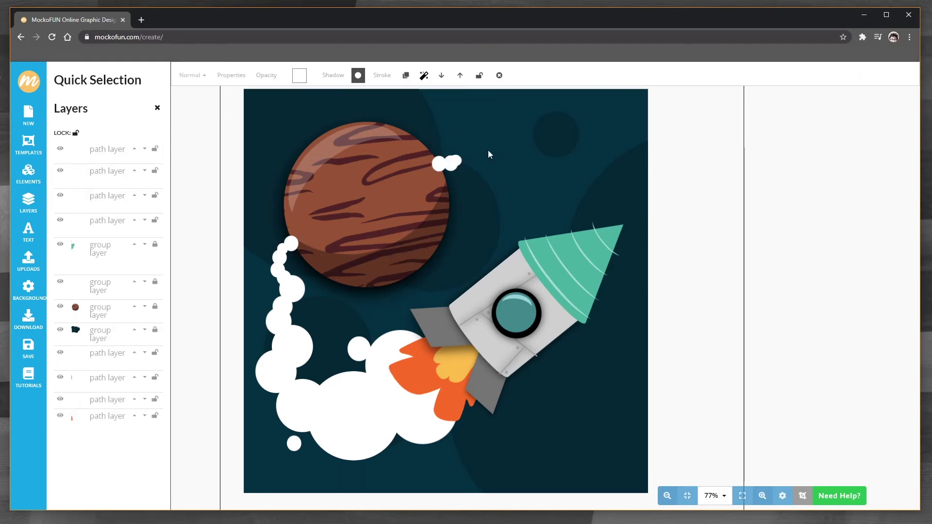
click(489, 152)
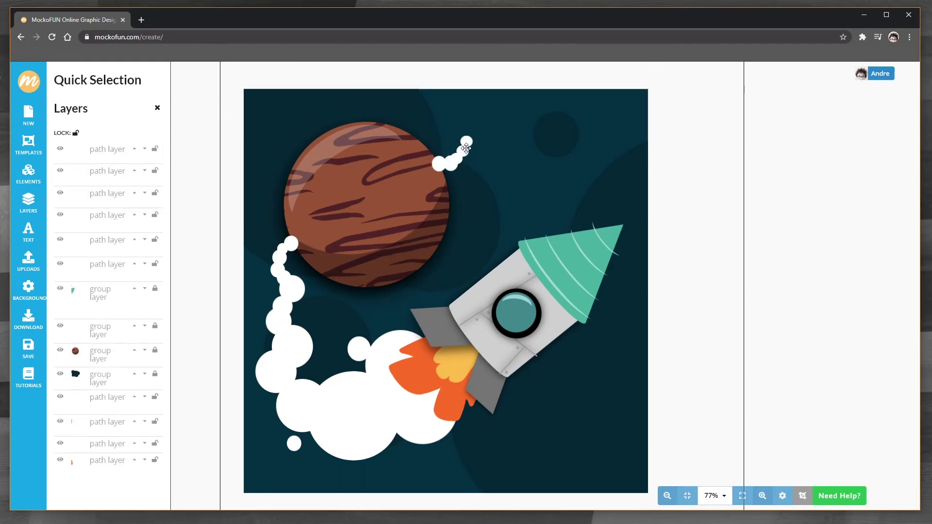
- Shrink the end circle of the upper-right smoke trail and duplicate it upward so the trail tapers into small dots
scroll(473, 149, up, 5)
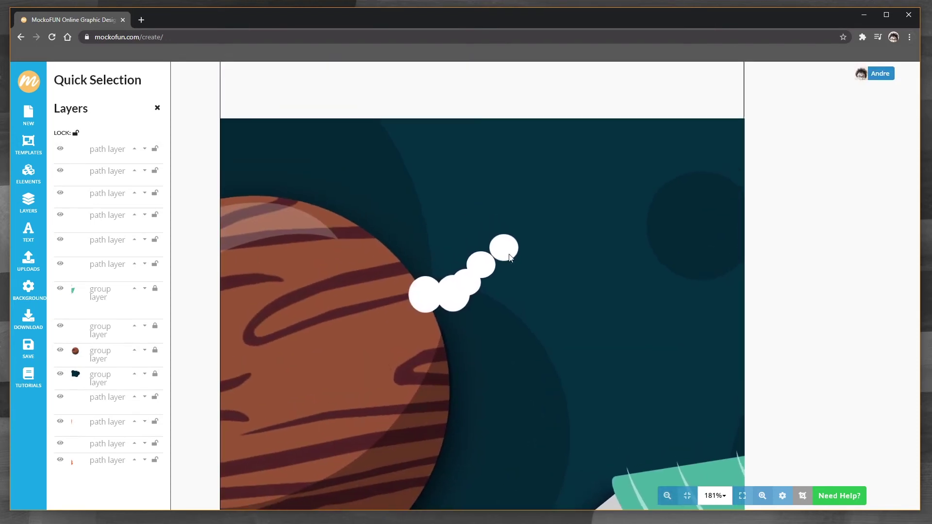
click(502, 248)
drag(518, 234, 510, 242)
drag(502, 250, 507, 235)
drag(508, 236, 498, 195)
key(ctrl+d)
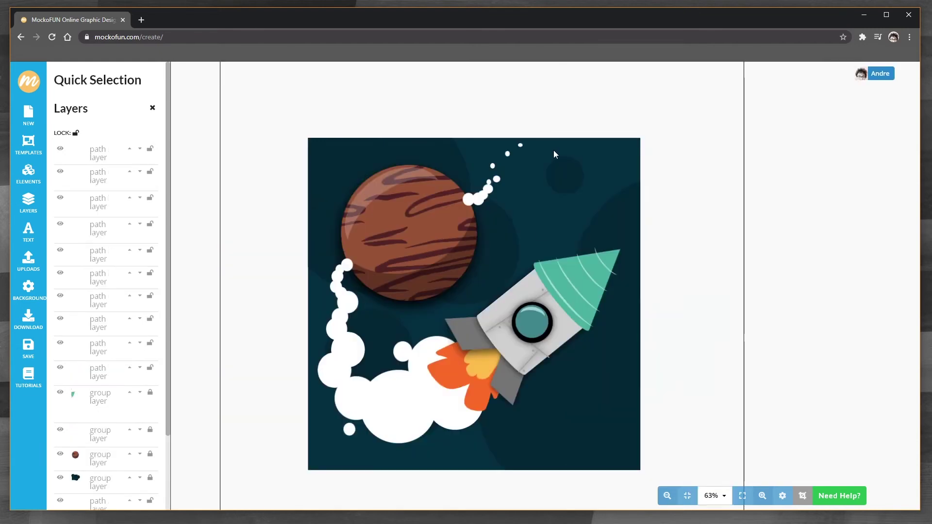
- Group the upper-right smoke circles and send them and the circle at the planet's left edge behind the planet
drag(548, 138, 369, 268)
drag(302, 325, 371, 407)
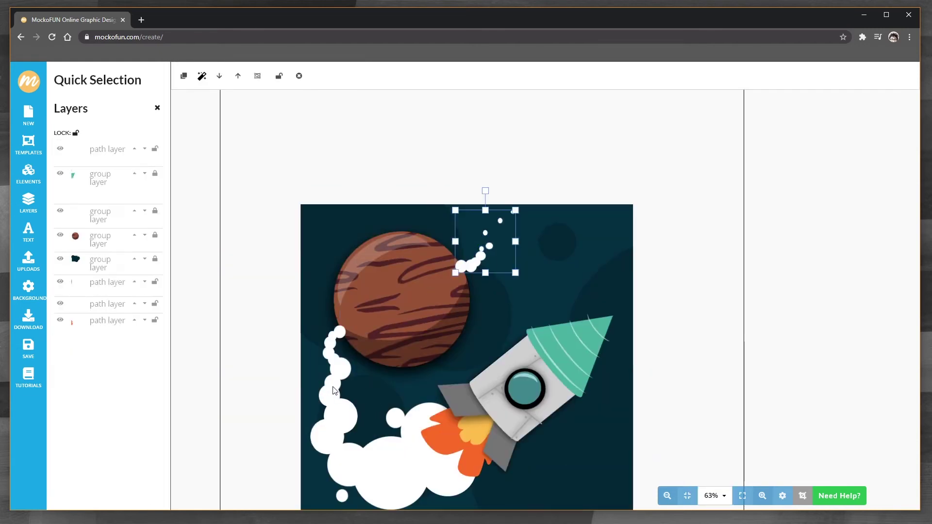
drag(305, 323, 306, 325)
drag(307, 325, 359, 392)
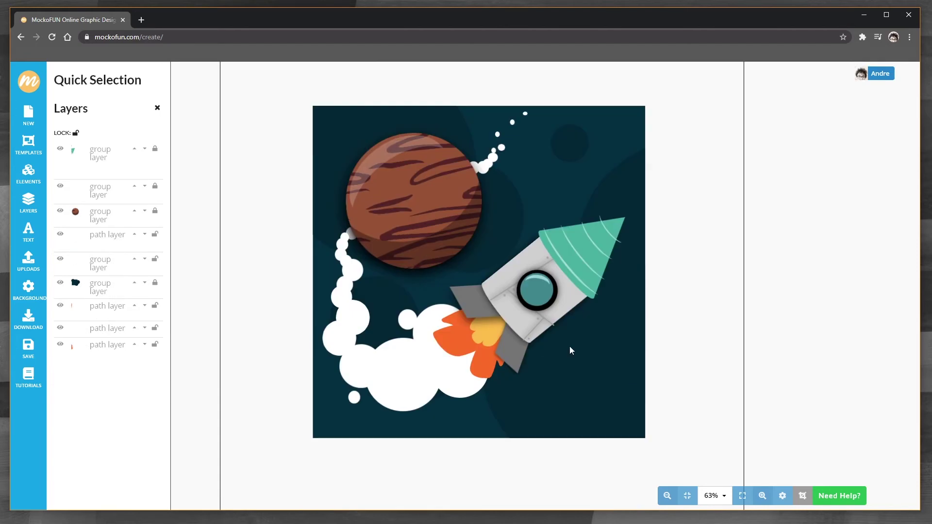
drag(569, 346, 564, 355)
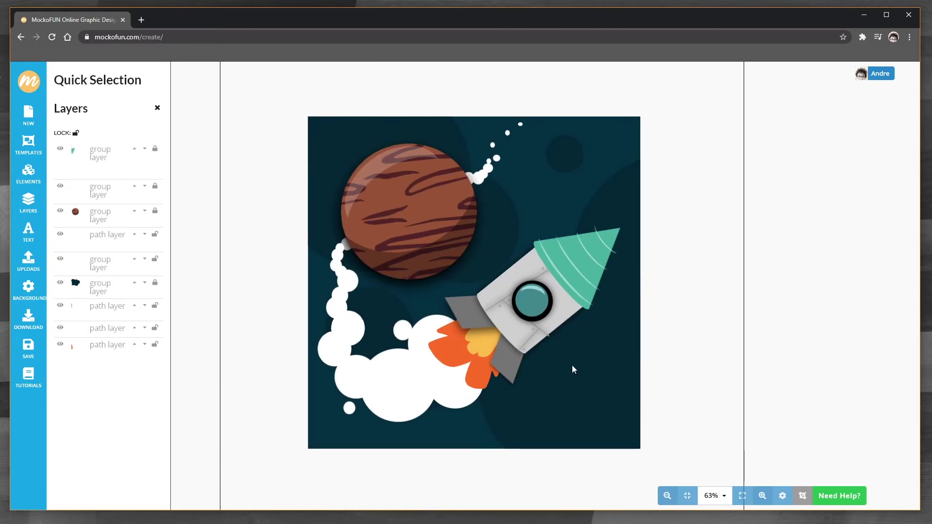
scroll(572, 369, up, 5)
scroll(426, 356, down, 6)
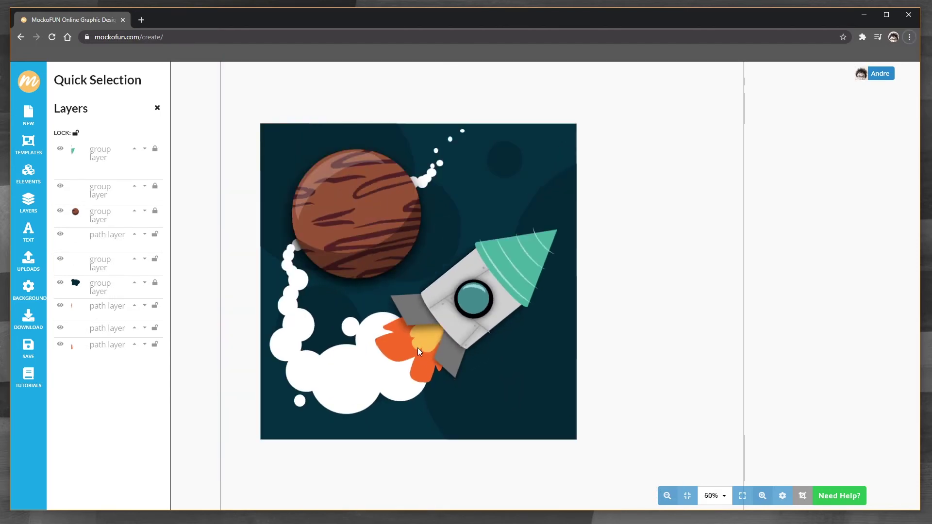
scroll(419, 349, up, 5)
scroll(421, 352, down, 3)
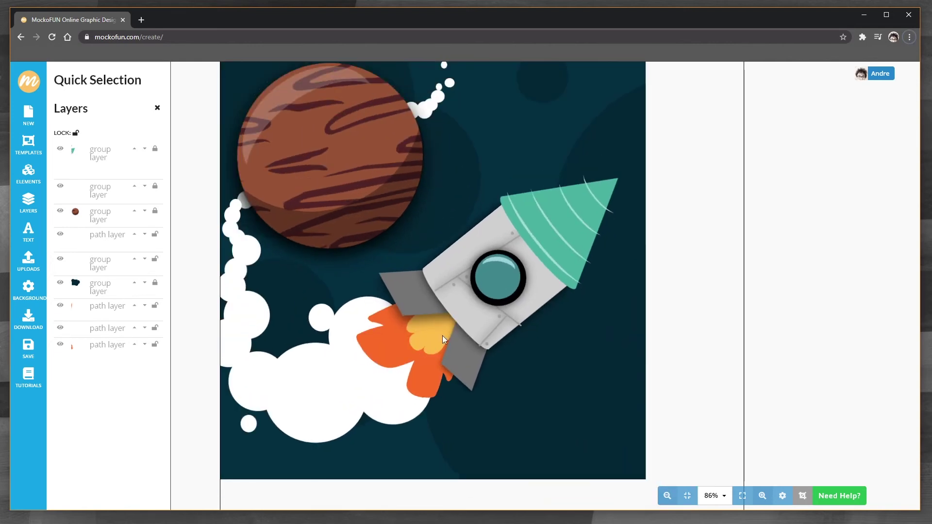
scroll(443, 339, up, 4)
scroll(453, 340, down, 5)
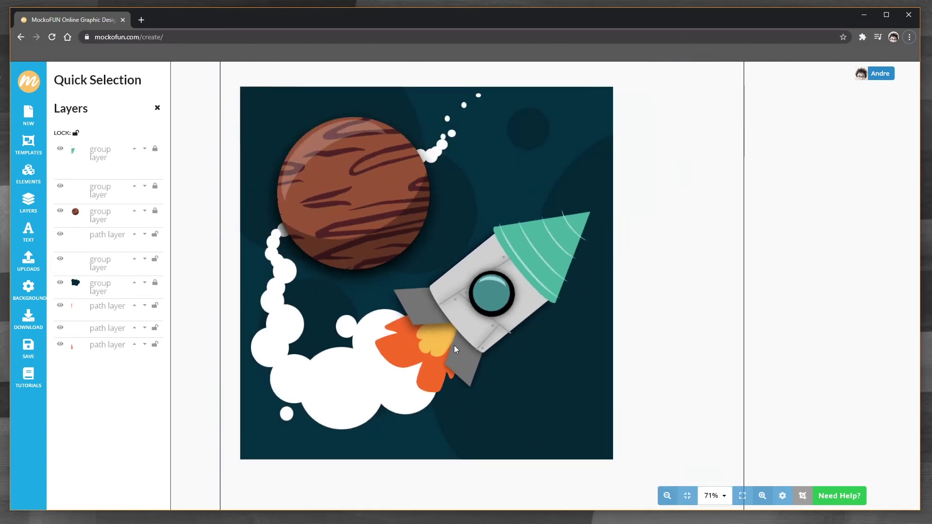
- Find the straight line among the geometric elements and add it to the dark sky below the rocket
scroll(522, 323, up, 5)
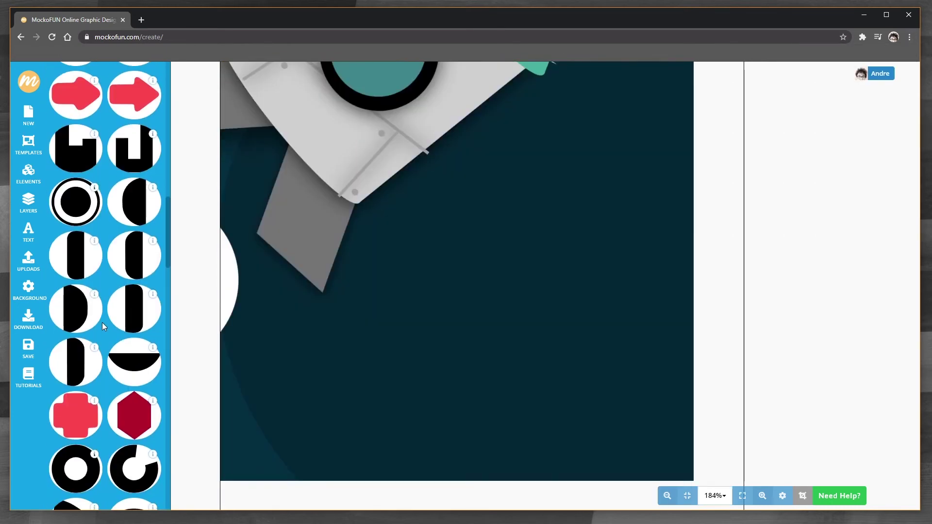
scroll(104, 324, down, 8)
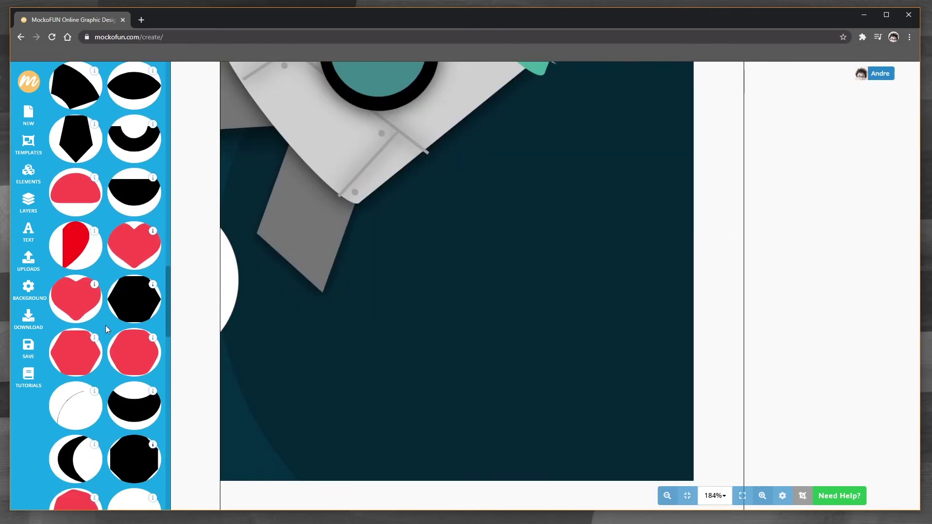
scroll(106, 326, down, 10)
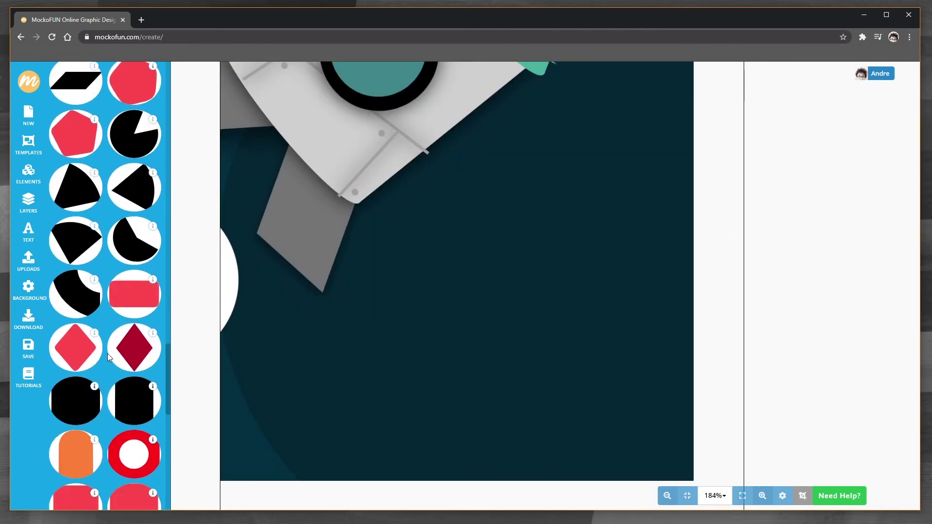
scroll(106, 354, down, 6)
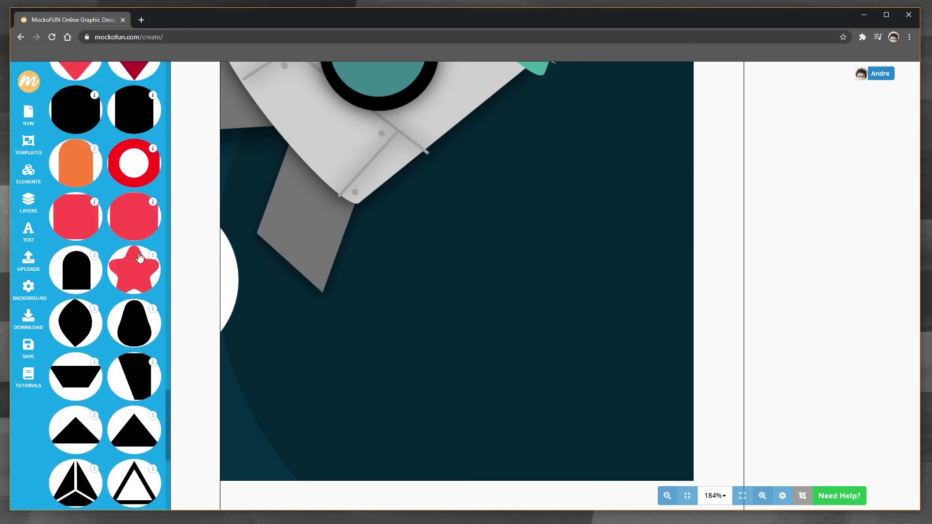
scroll(145, 275, up, 12)
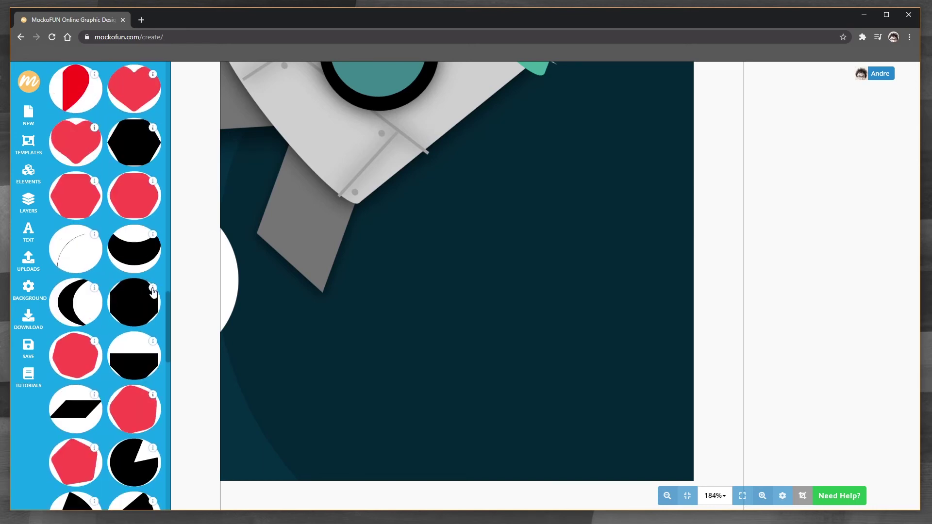
scroll(146, 287, up, 15)
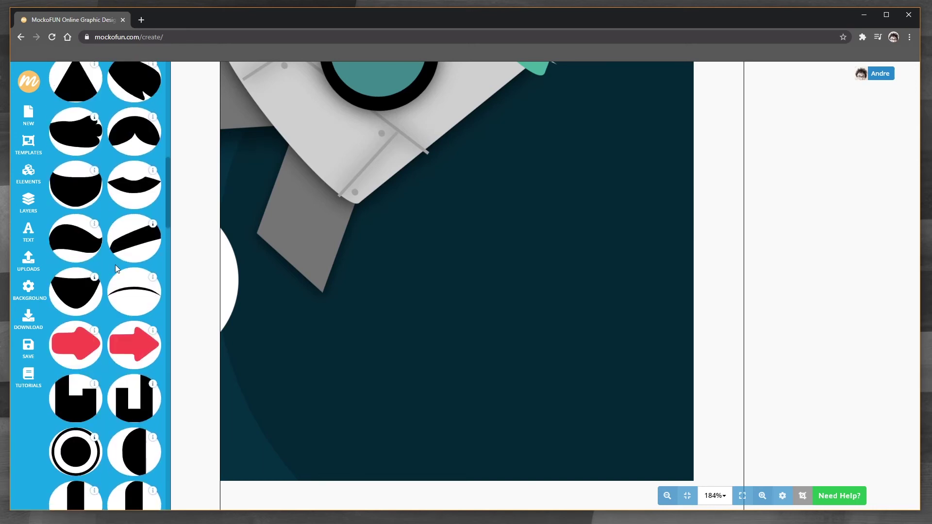
scroll(117, 268, up, 3)
mouse_move(113, 286)
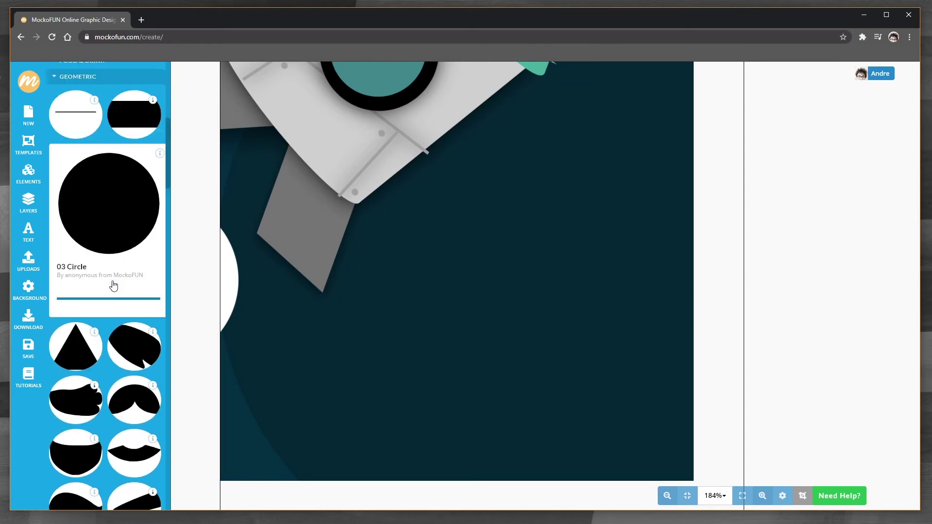
scroll(107, 301, up, 5)
scroll(82, 291, down, 3)
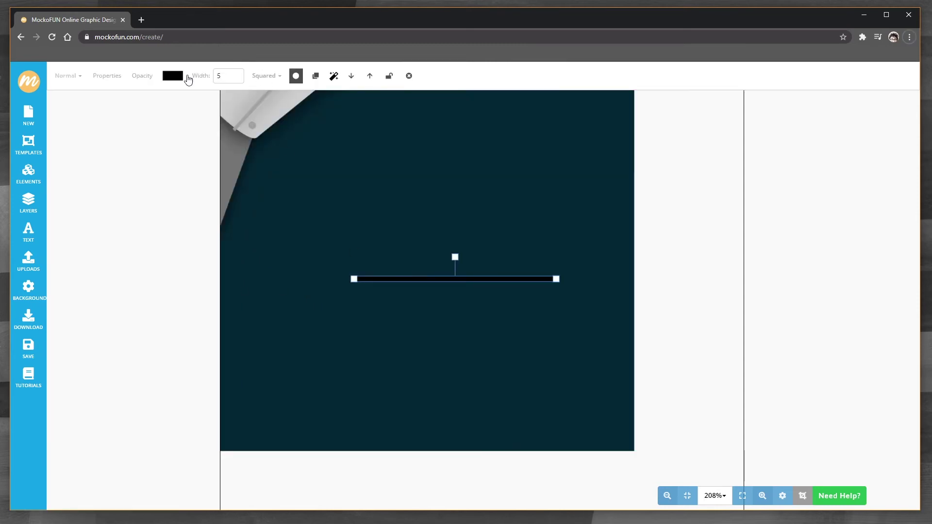
- Recolor the line to the light teal #92cdd2
click(176, 76)
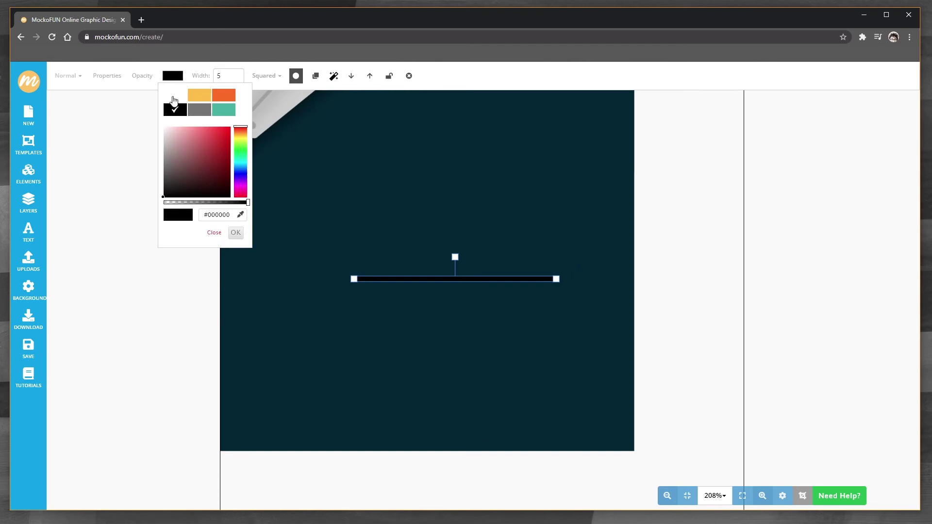
click(174, 101)
click(240, 164)
click(181, 134)
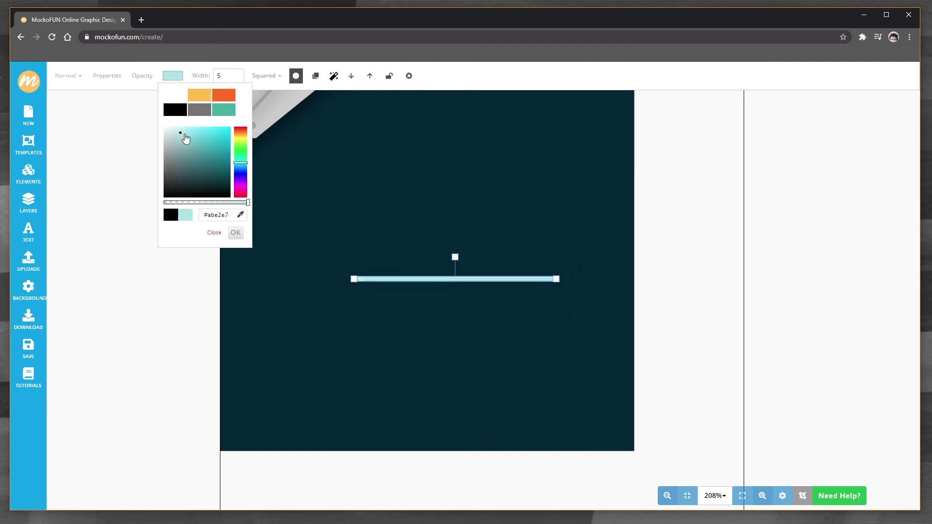
drag(184, 135, 183, 139)
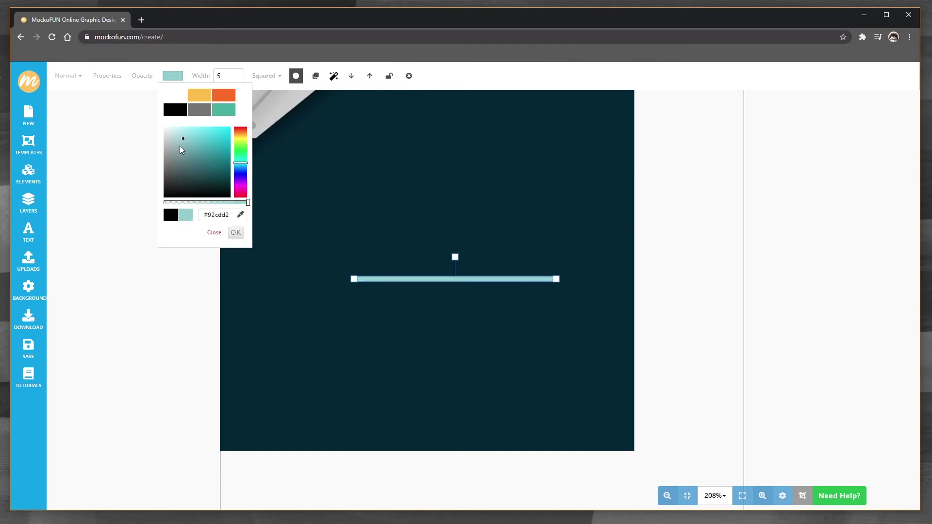
click(235, 233)
- Shorten the line and rotate two duplicates about its centre to form a grouped six-pointed star
drag(557, 279, 399, 279)
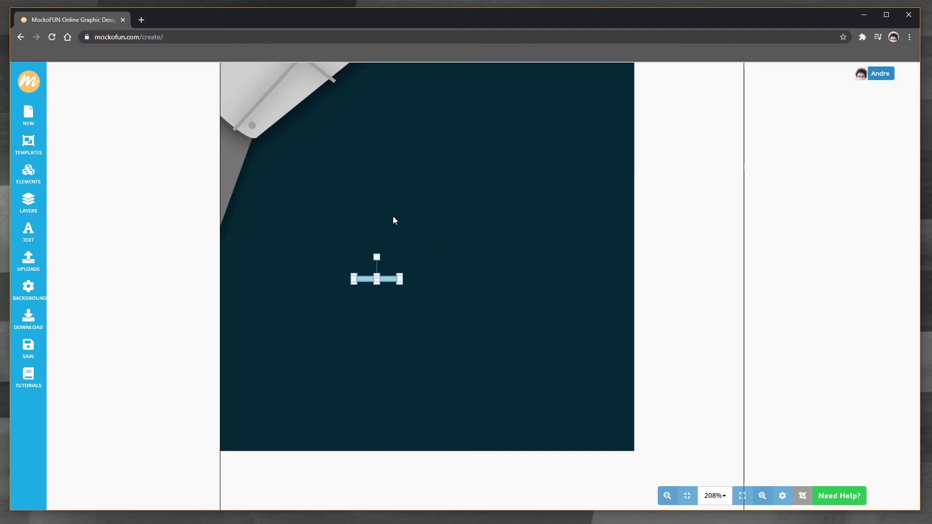
drag(377, 256, 395, 266)
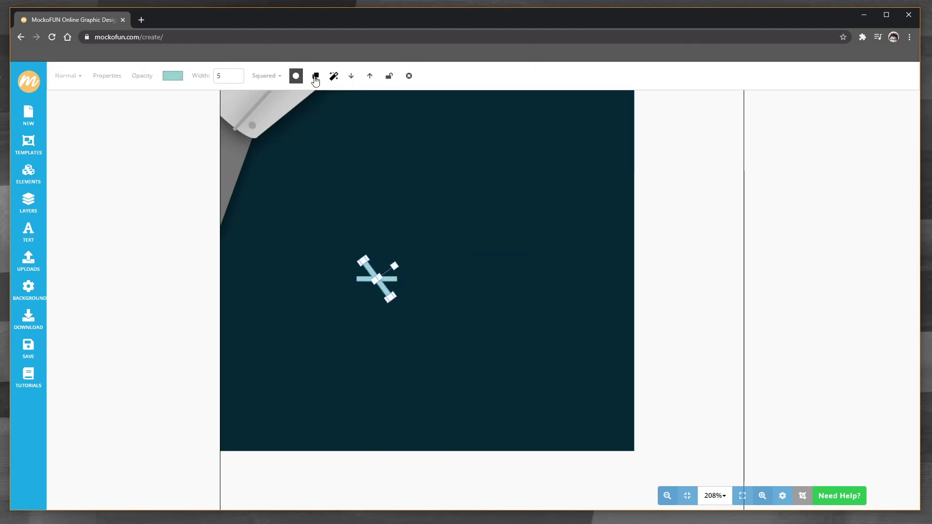
click(316, 77)
drag(394, 262, 407, 258)
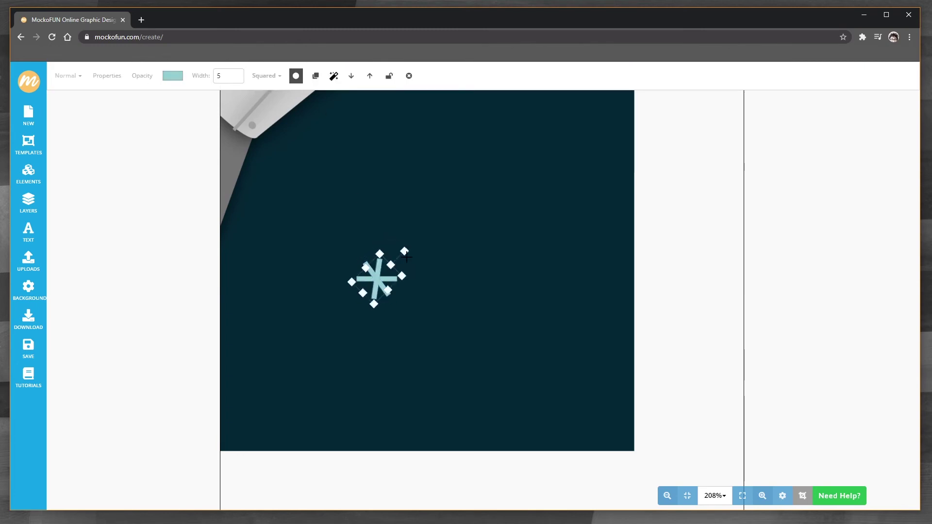
click(164, 77)
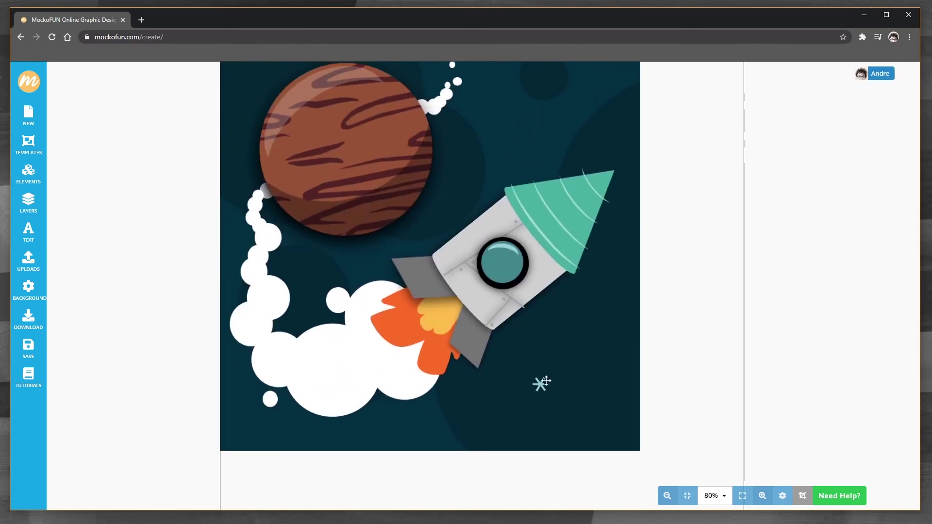
- Duplicate the star around the sky: beside the planet, above the rocket's nose, in the upper-left corner, near the bottom edge and right of the rocket
click(542, 383)
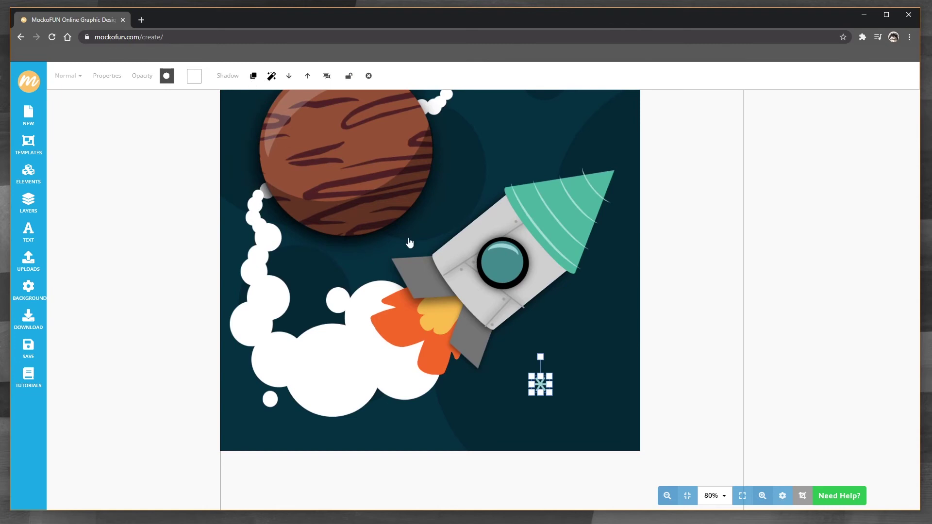
drag(543, 385, 461, 169)
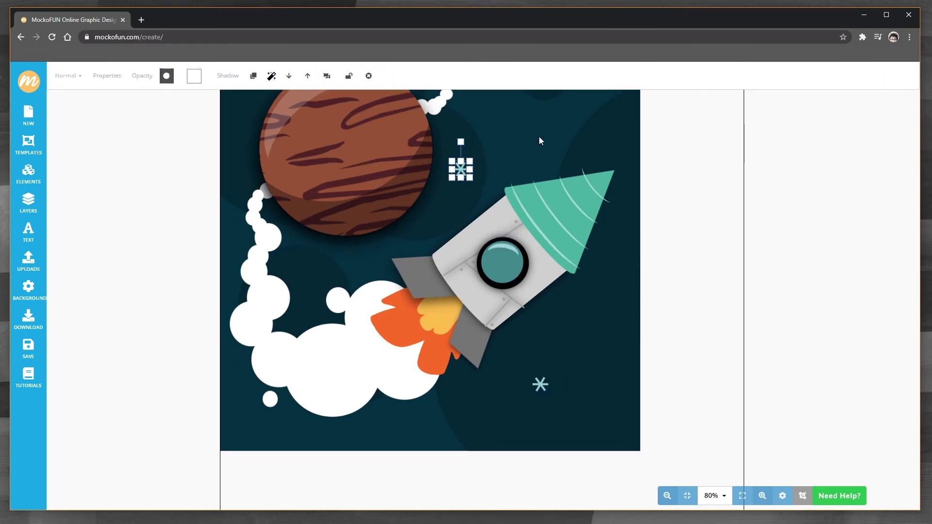
click(540, 134)
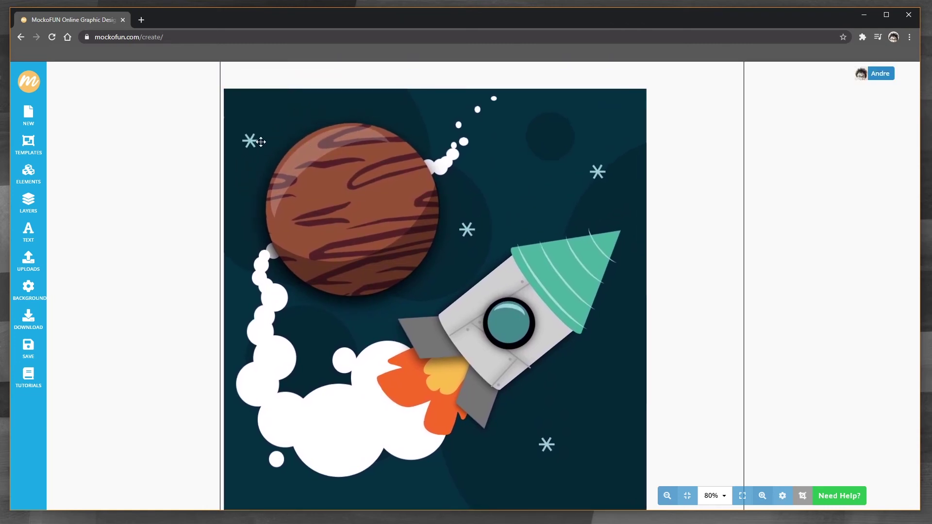
click(246, 142)
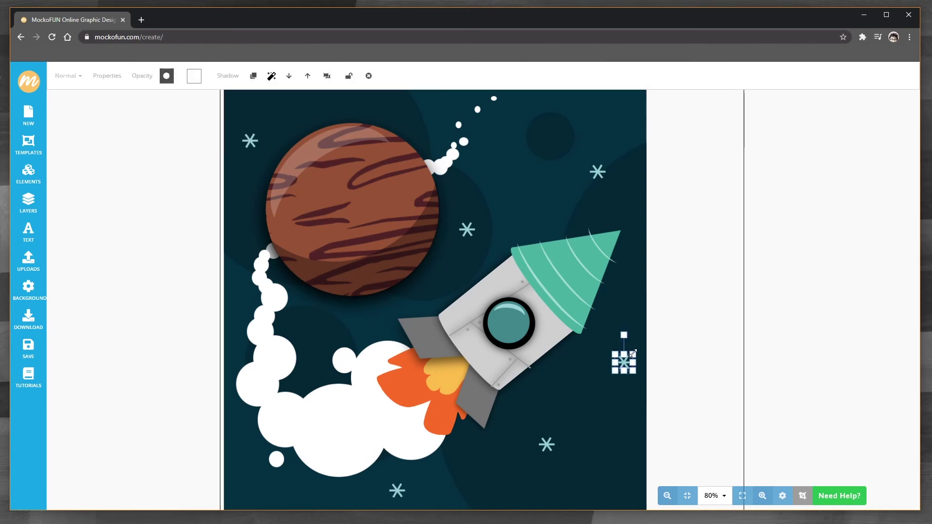
- Shrink the star copy right of the rocket and scatter duplicates of the small star across the empty sky
drag(633, 353, 623, 363)
click(653, 343)
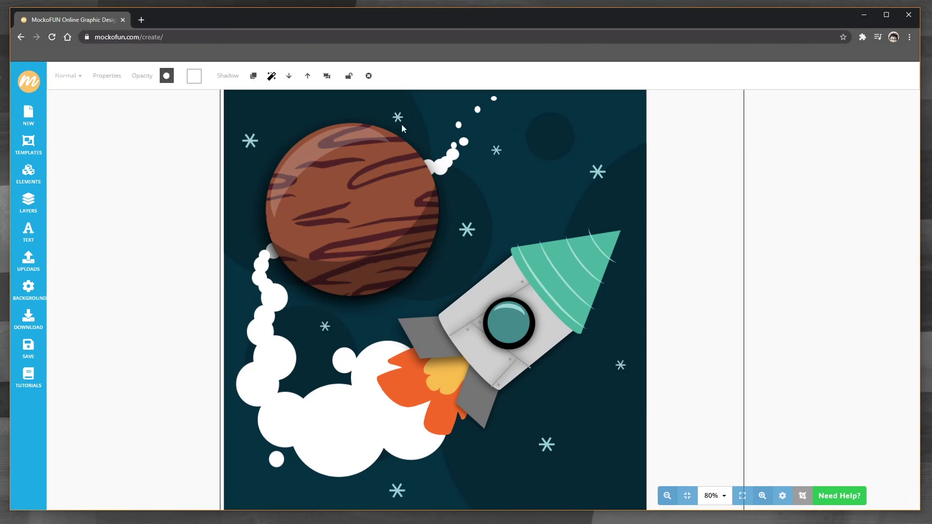
click(549, 138)
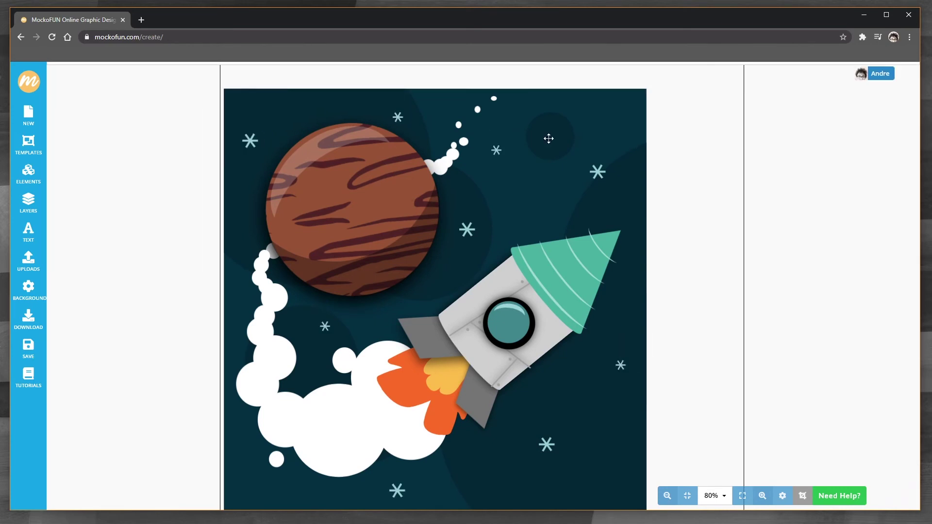
key(ctrl+v)
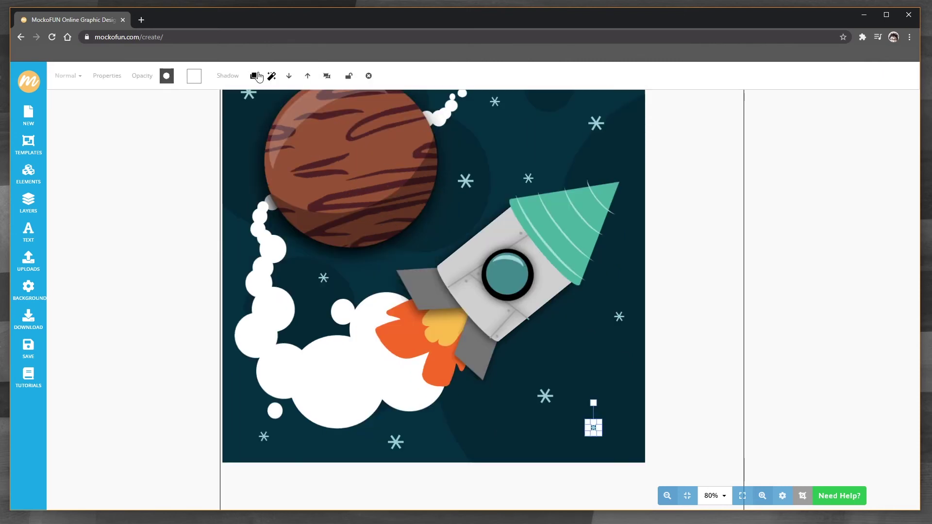
click(255, 76)
drag(594, 427, 556, 325)
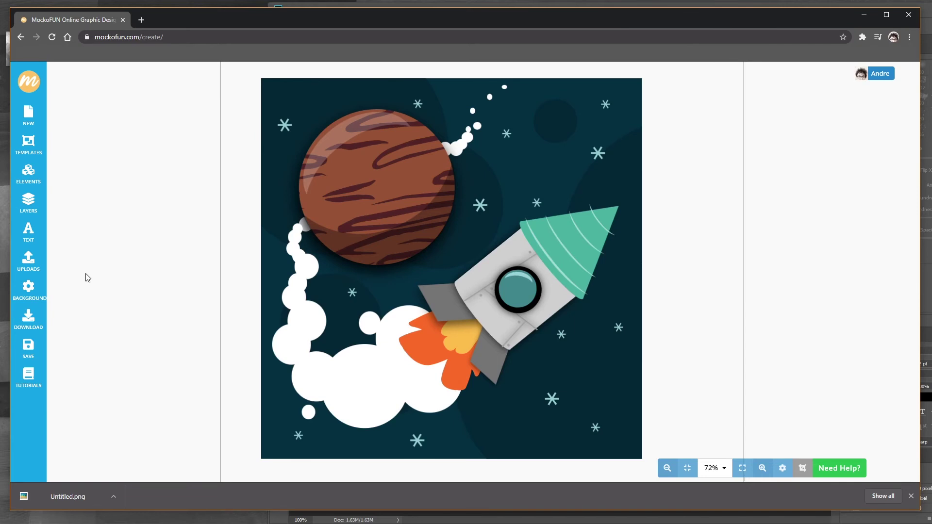
- Add the uploaded grayscale brush texture image to the design and enlarge it to cover the entire canvas
click(28, 260)
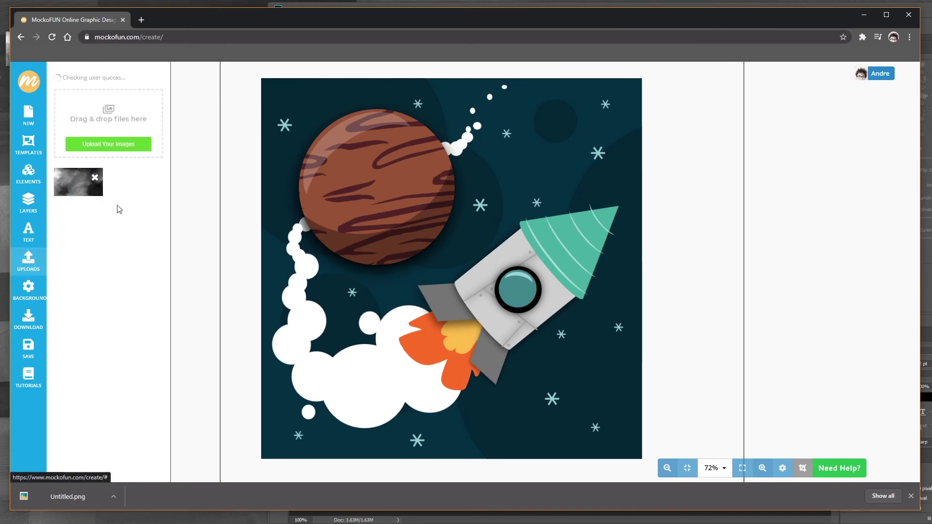
click(68, 172)
drag(459, 273, 348, 428)
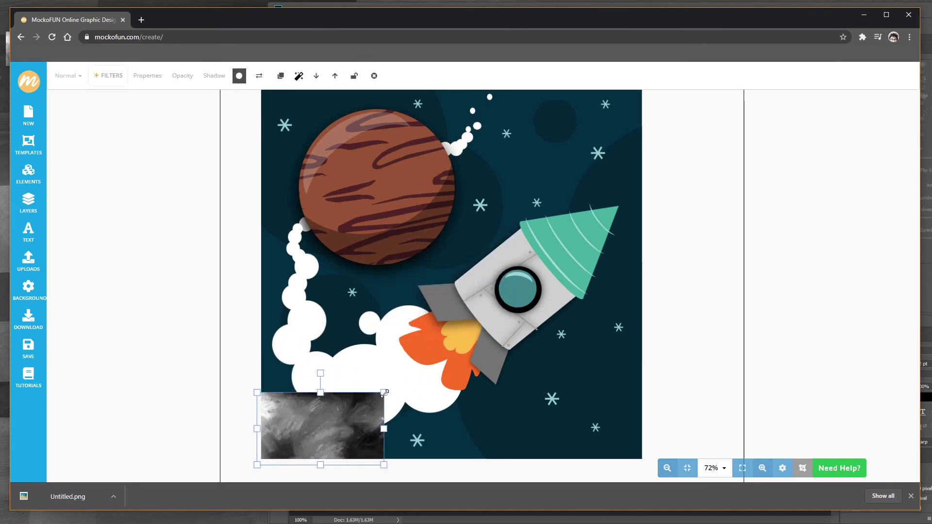
drag(384, 393, 648, 81)
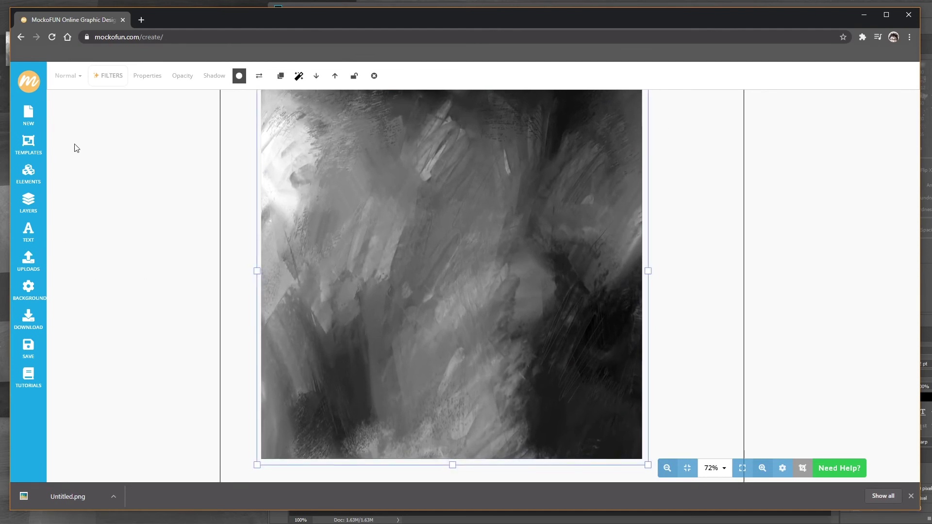
- Set the texture image's blend mode to Overlay
click(71, 78)
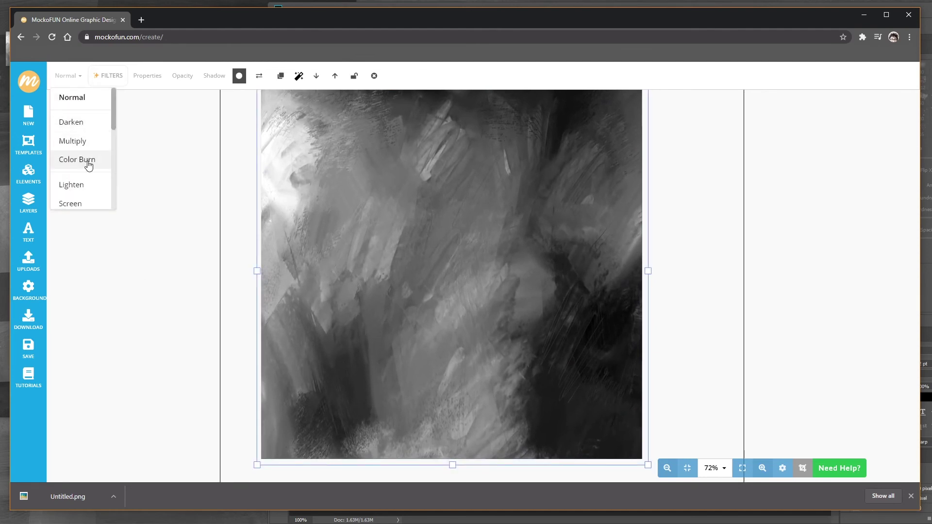
scroll(88, 172, down, 3)
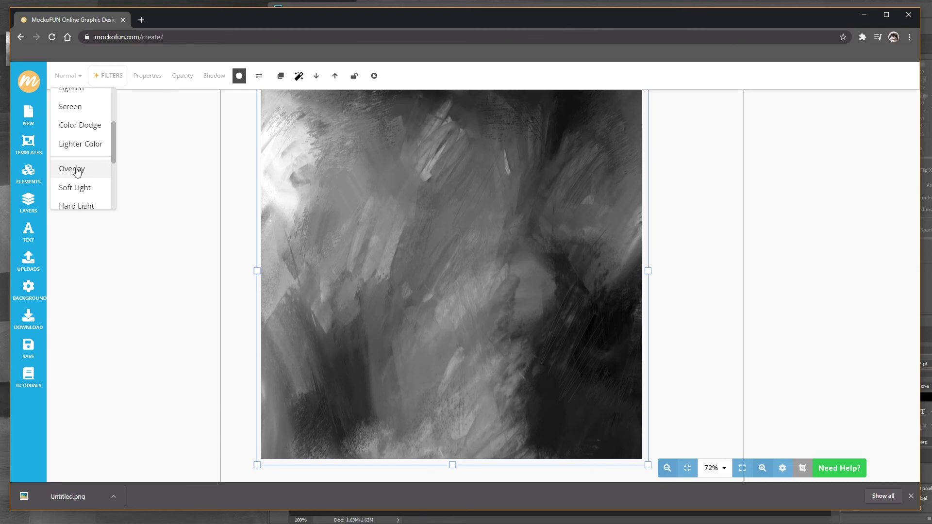
click(76, 170)
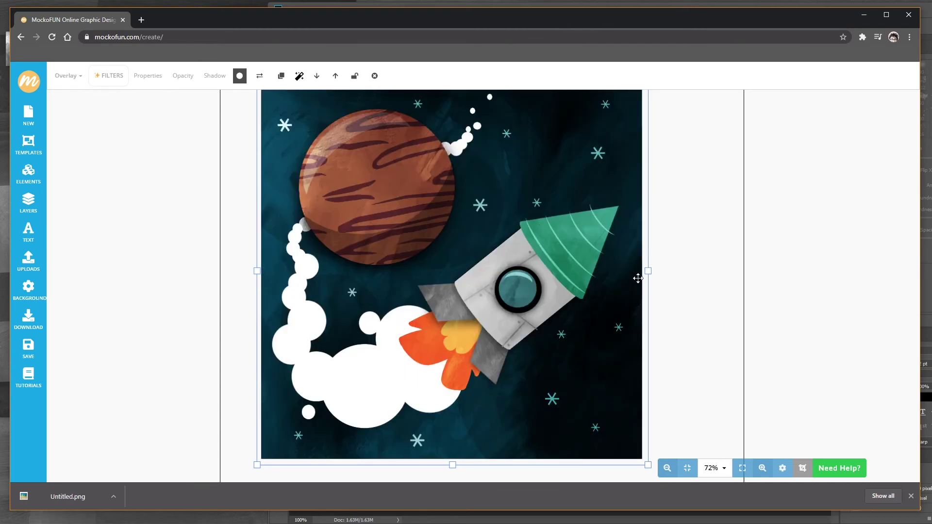
- Stretch the overlay texture beyond the canvas's edges and reposition it over the artwork so it covers everything
drag(649, 271, 723, 269)
drag(626, 289, 651, 255)
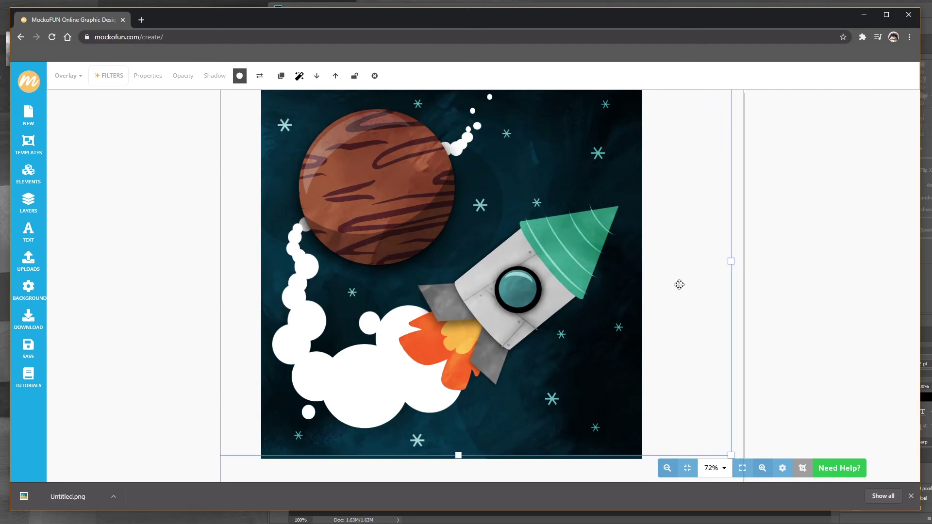
drag(675, 356, 666, 362)
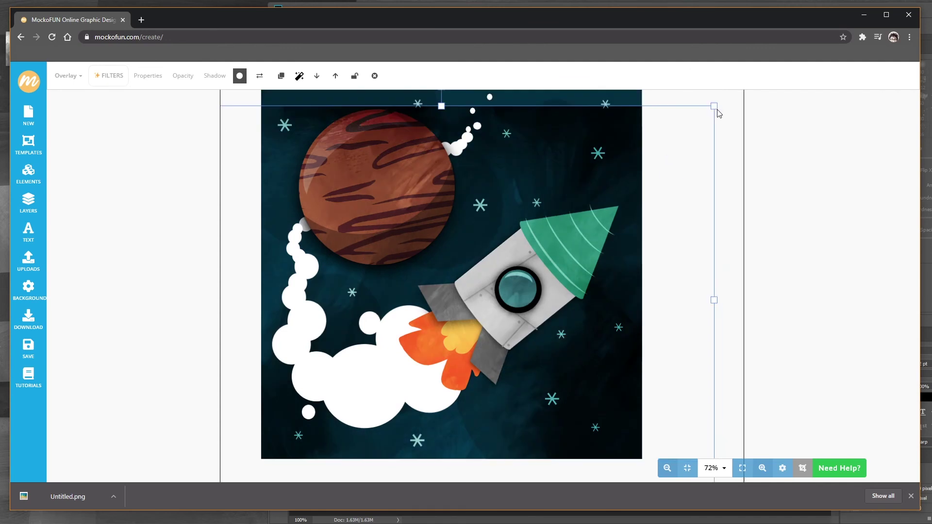
click(713, 103)
click(675, 141)
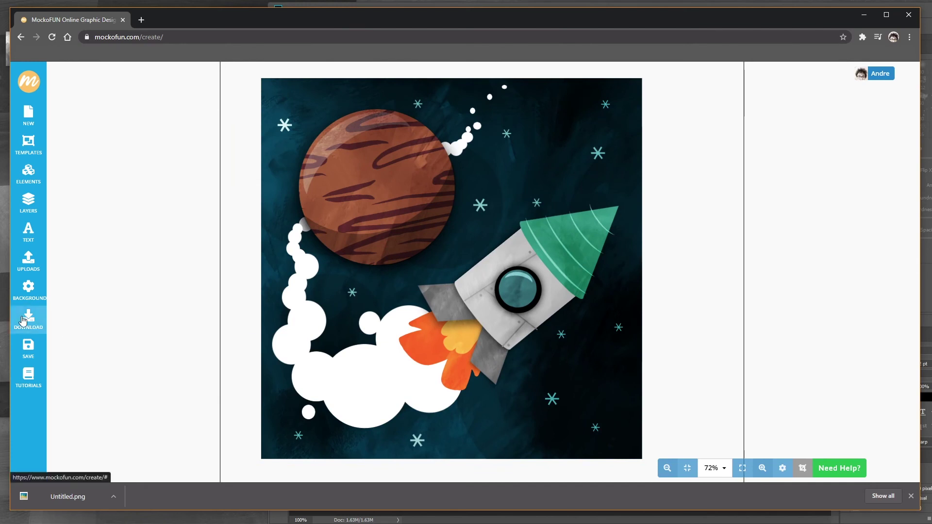
- Download the finished design as a high quality PNG image at 1080px x 1080px
click(23, 321)
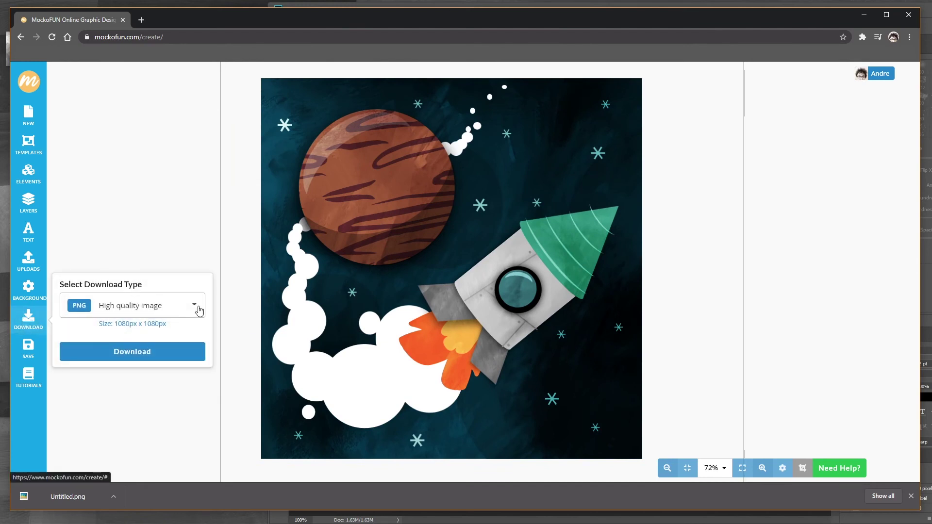
click(123, 352)
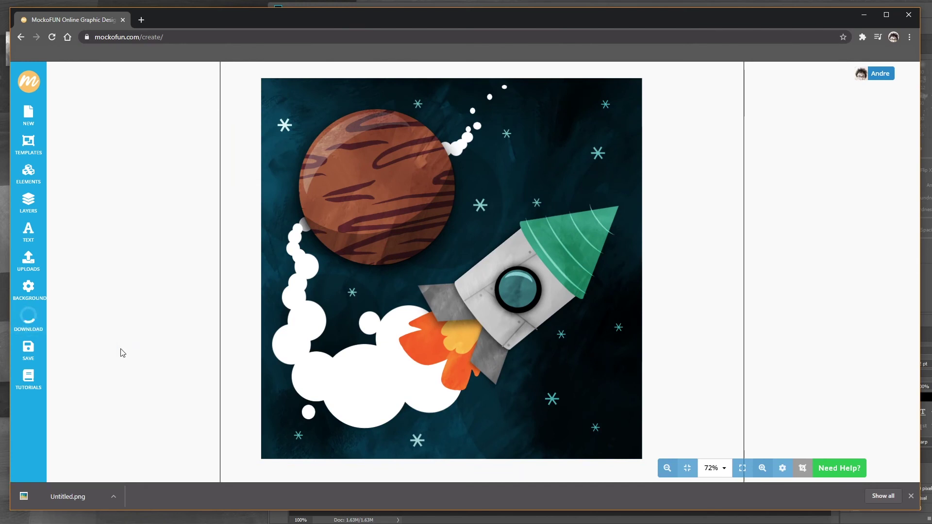